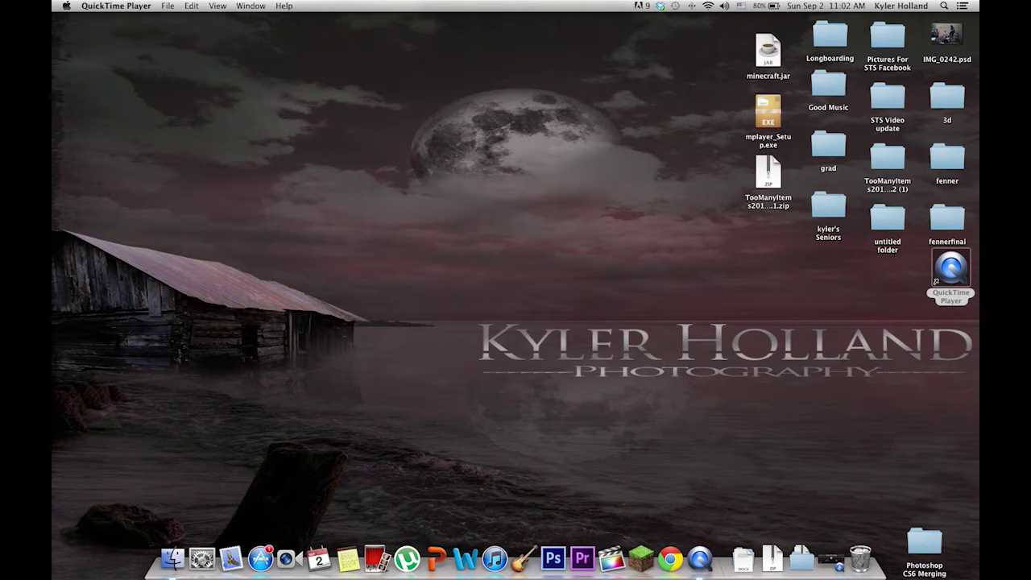
# Open the Photoshop CS6 Merging folder and preview final.jpg to examine the before-and-after composite.
pyautogui.doubleClick(924, 545)
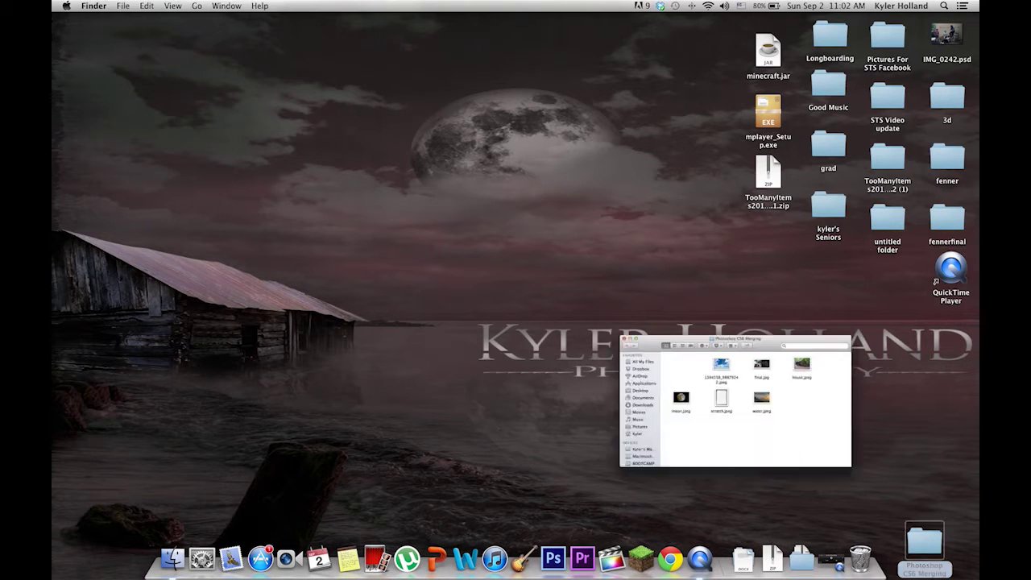
pyautogui.click(627, 218)
pyautogui.press('space')
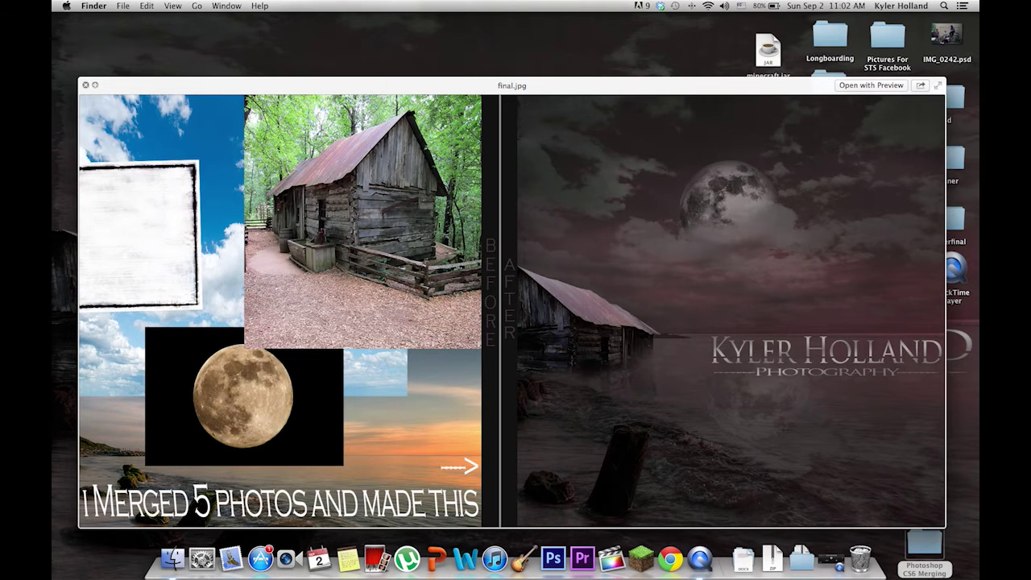
pyautogui.press('space')
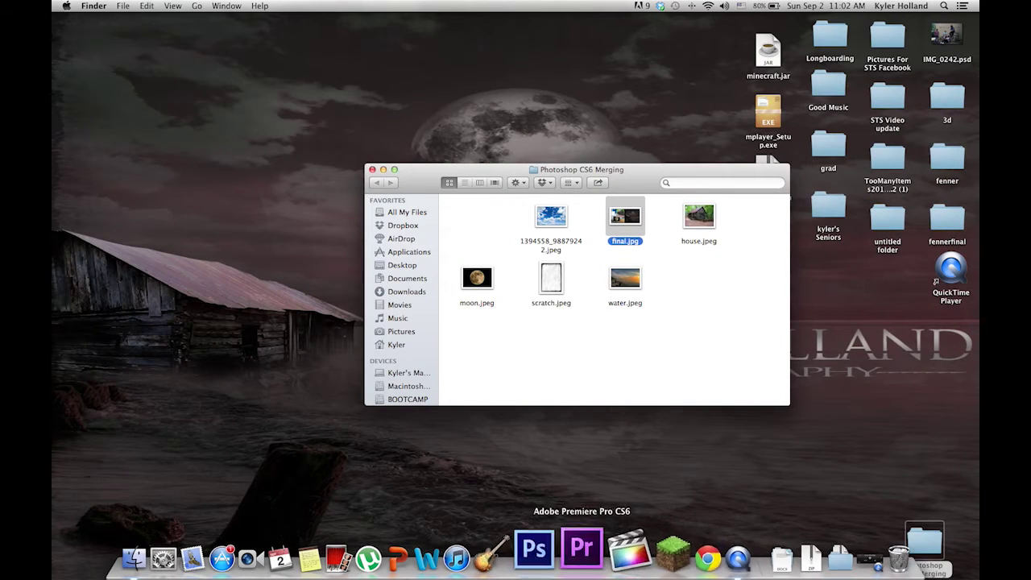
# Switch to Photoshop and open water.jpeg from the Photoshop CS6 Merging folder as the base image.
pyautogui.click(544, 549)
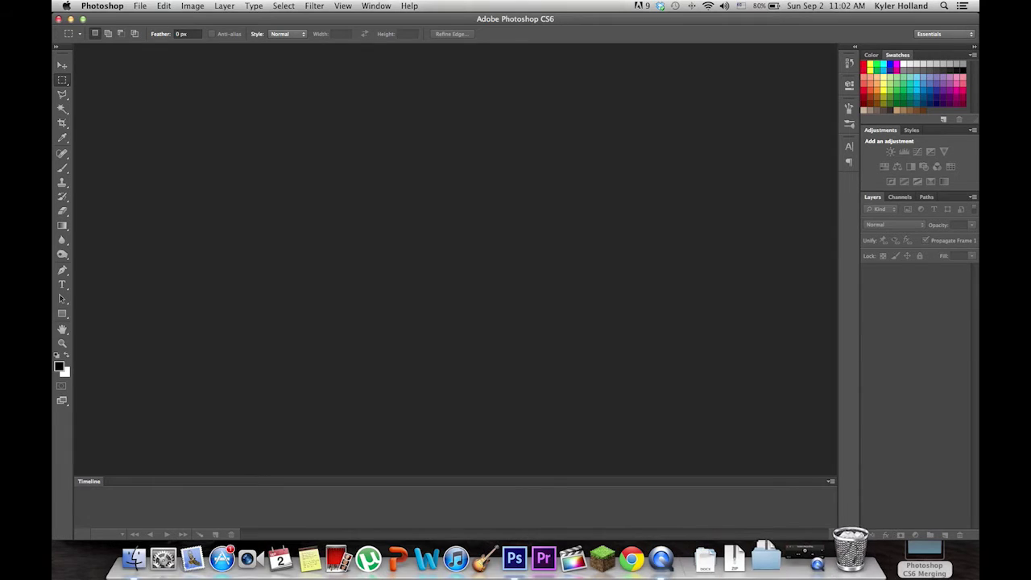
pyautogui.click(924, 556)
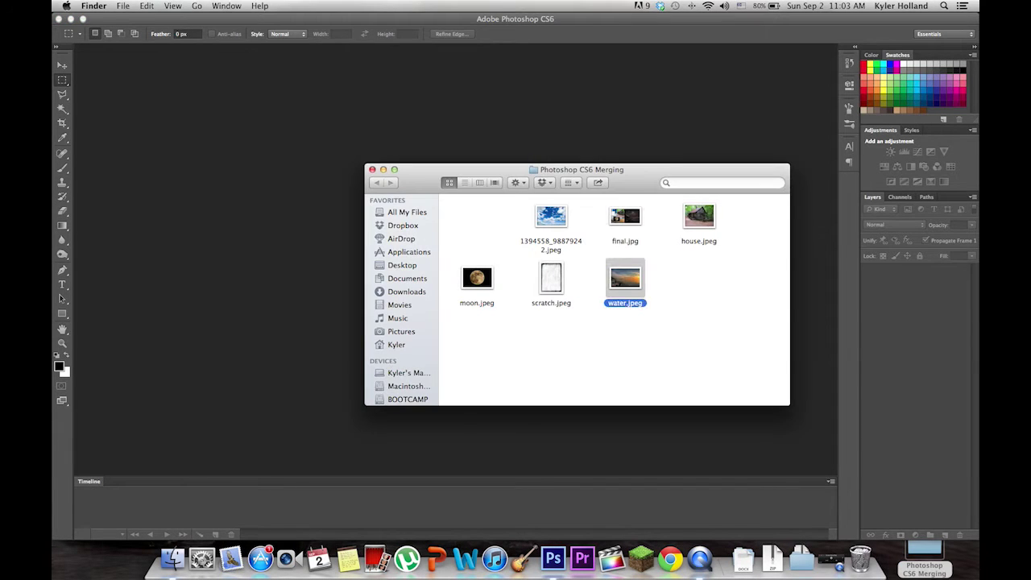
pyautogui.moveTo(625, 278); pyautogui.dragTo(311, 143)
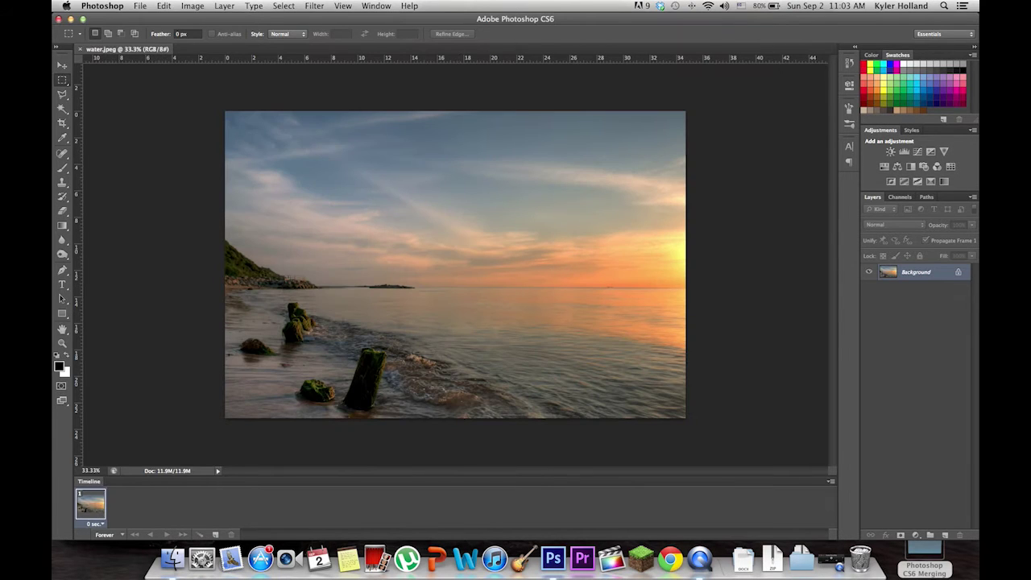
# Duplicate the Background layer as Background copy within water.jpeg.
pyautogui.rightClick(923, 272)
pyautogui.click(886, 288)
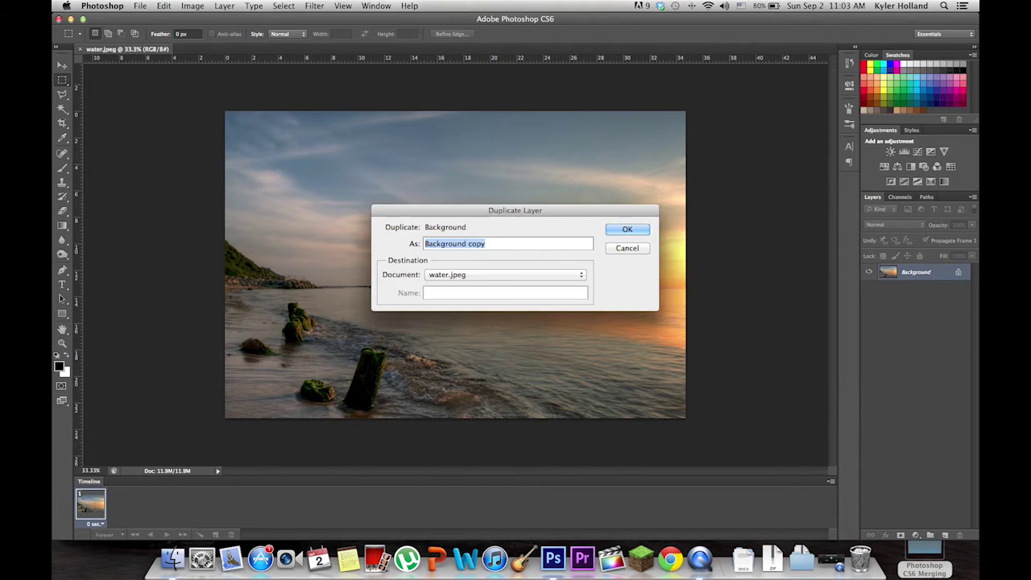
pyautogui.click(627, 230)
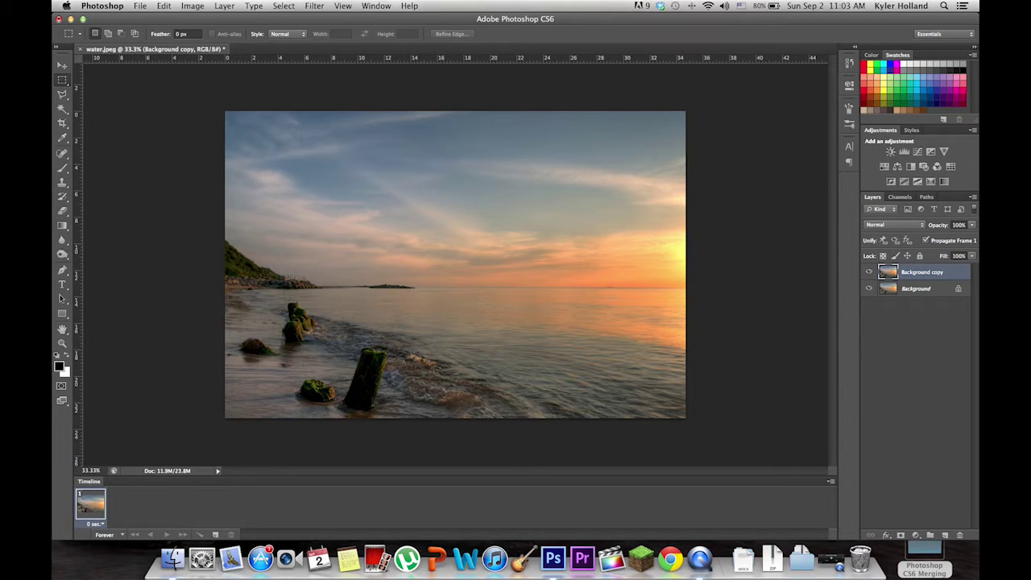
# Place the blue cloudy sky photo from the folder and scale it to cover the whole sky down to the horizon.
pyautogui.click(925, 553)
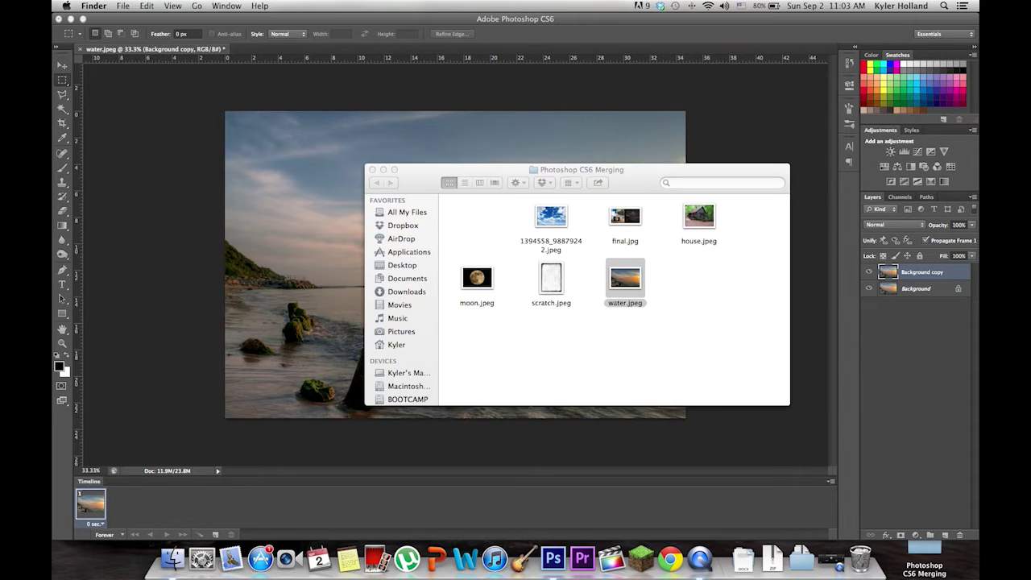
pyautogui.moveTo(551, 216); pyautogui.dragTo(306, 222)
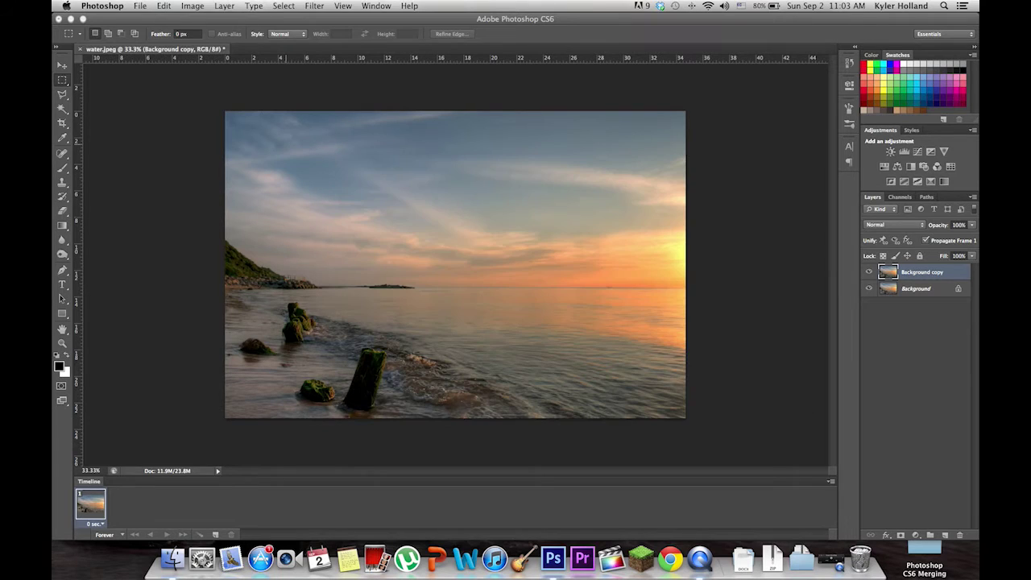
pyautogui.moveTo(499, 262); pyautogui.dragTo(339, 161)
pyautogui.moveTo(344, 199); pyautogui.dragTo(722, 266)
pyautogui.moveTo(627, 207); pyautogui.dragTo(651, 154)
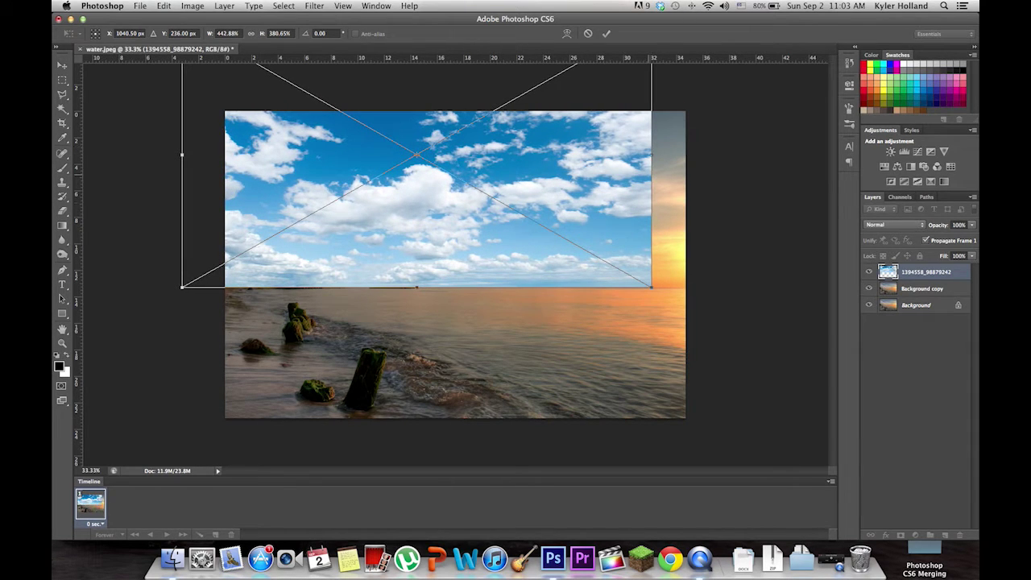
pyautogui.moveTo(653, 287); pyautogui.dragTo(654, 252)
pyautogui.moveTo(660, 215)
pyautogui.mouseDown()
pyautogui.moveTo(663, 199)
pyautogui.moveTo(663, 220)
pyautogui.mouseUp()
pyautogui.press('Return')
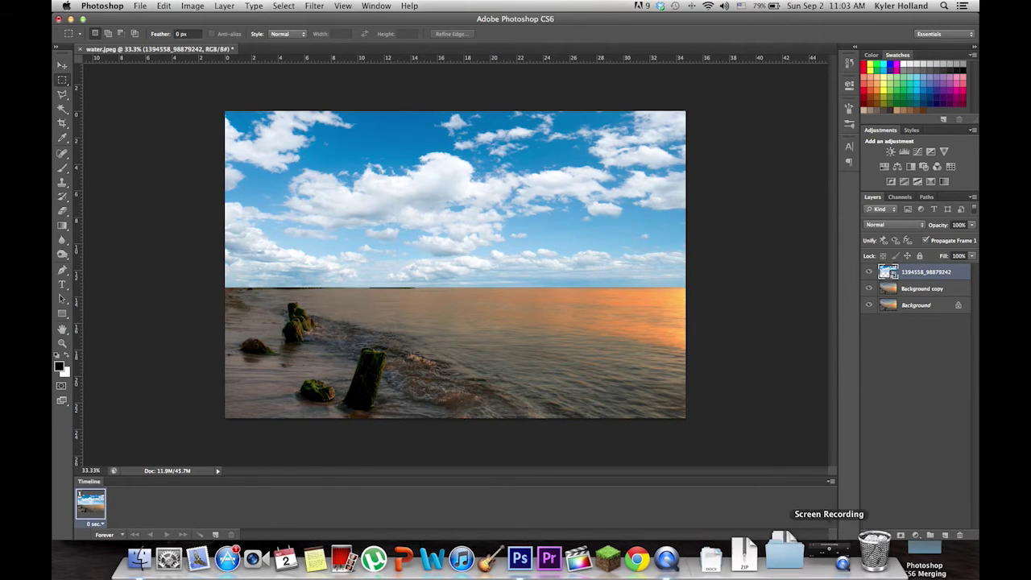
# Place moon.jpeg in the composition, enlarge it and position it at the upper centre of the sky.
pyautogui.doubleClick(924, 561)
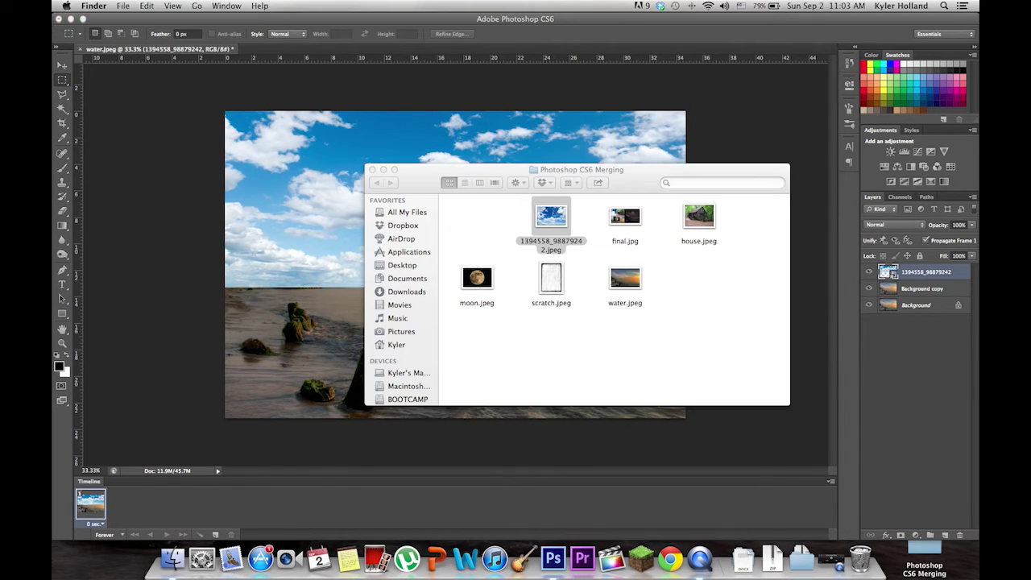
pyautogui.moveTo(477, 278); pyautogui.dragTo(301, 183)
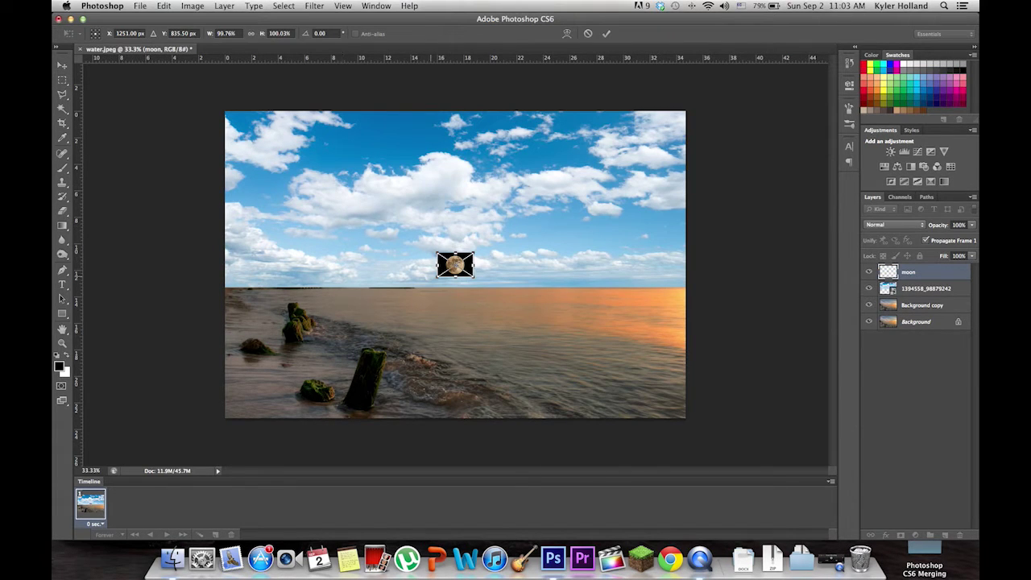
pyautogui.moveTo(474, 277); pyautogui.dragTo(530, 314)
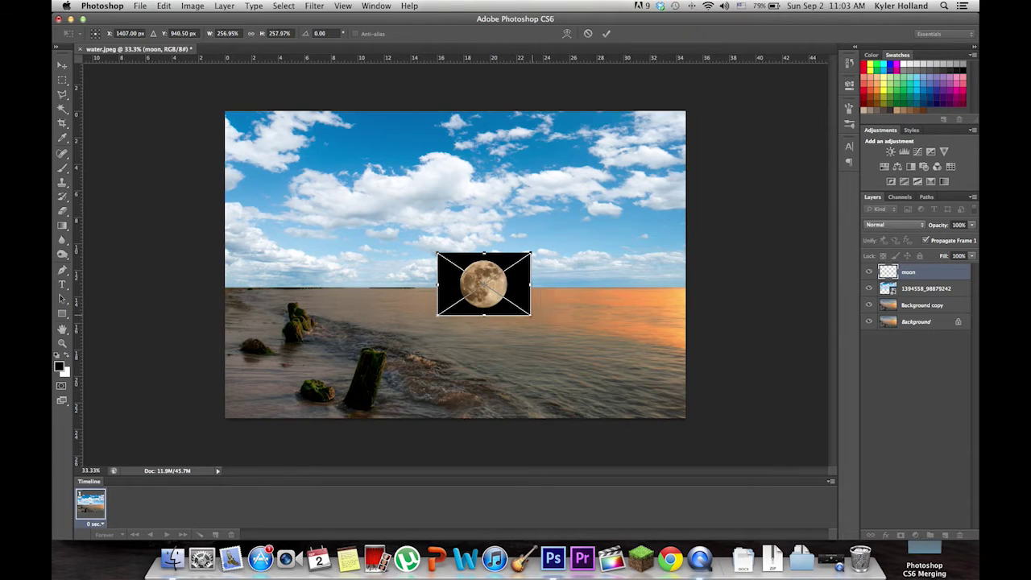
pyautogui.moveTo(511, 259); pyautogui.dragTo(449, 135)
pyautogui.moveTo(468, 190); pyautogui.dragTo(494, 168)
pyautogui.press('Return')
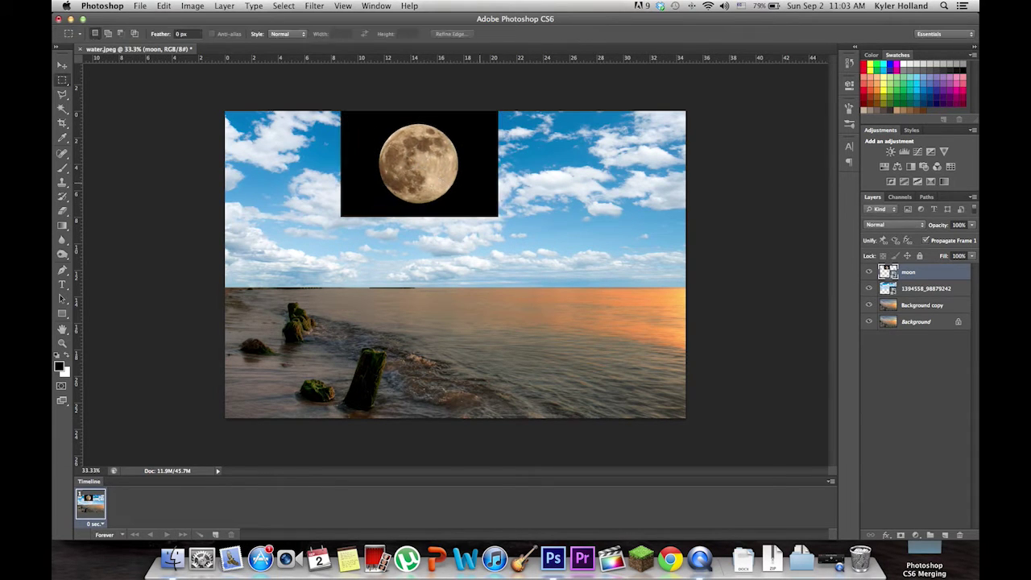
# Place house.jpeg in the composition, enlarged over the lower right part of the image.
pyautogui.doubleClick(923, 555)
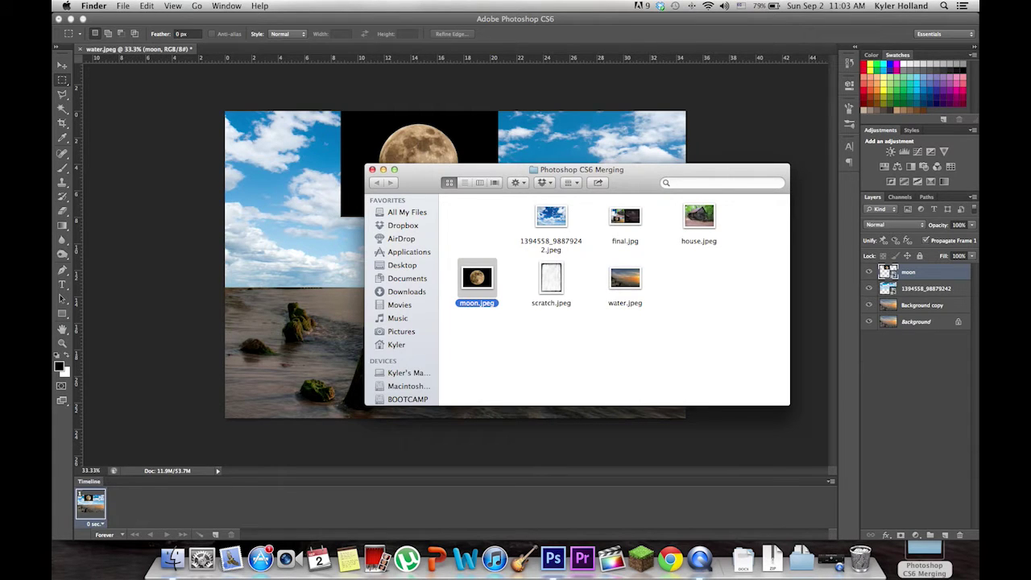
pyautogui.moveTo(698, 218); pyautogui.dragTo(326, 286)
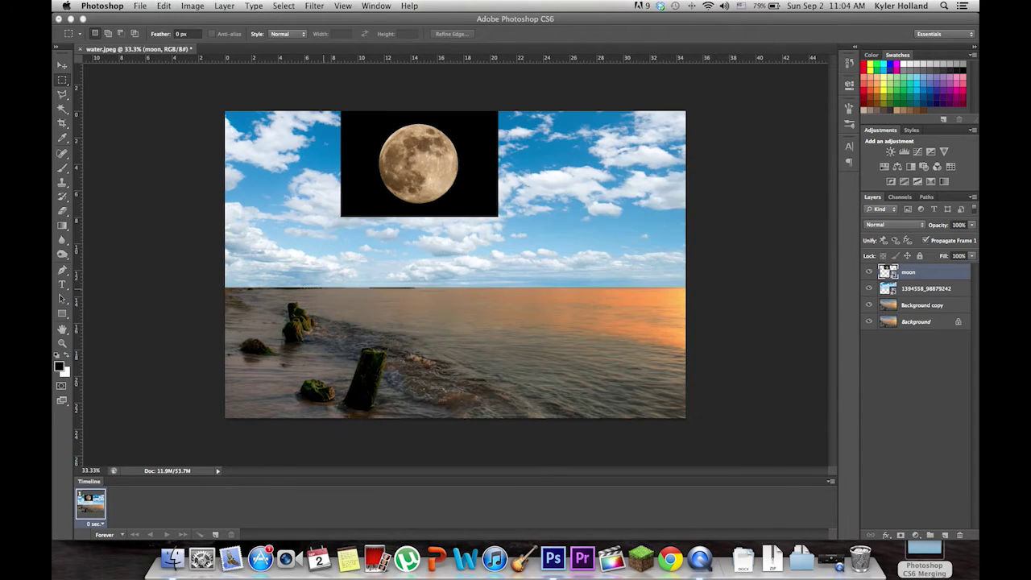
pyautogui.moveTo(509, 326); pyautogui.dragTo(656, 366)
pyautogui.press('Return')
pyautogui.doubleClick(924, 554)
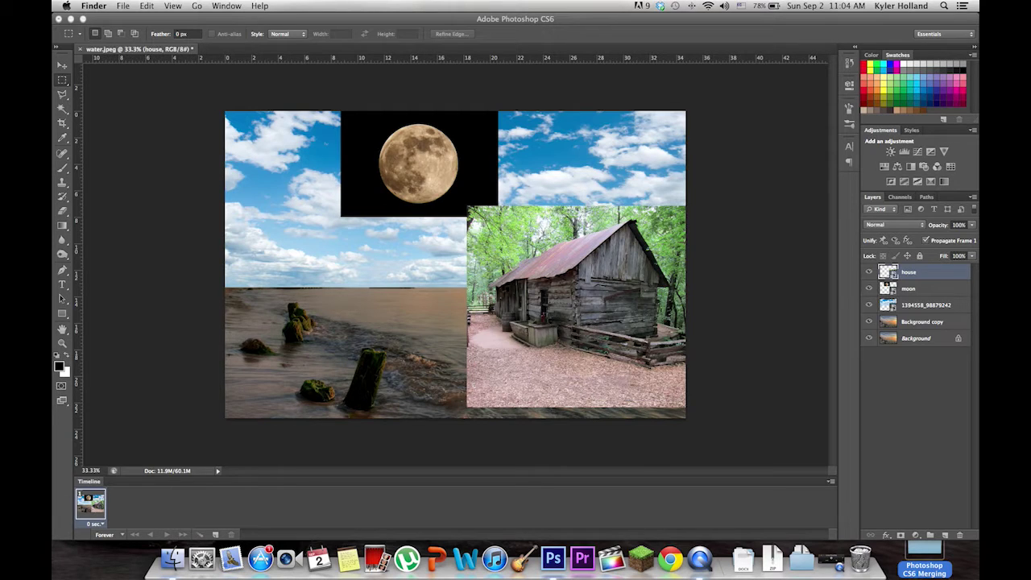
pyautogui.press('super+Tab')
# Rasterize the moon layer, cut out its black background with the Magic Wand and shift the moon slightly up and left.
pyautogui.click(918, 288)
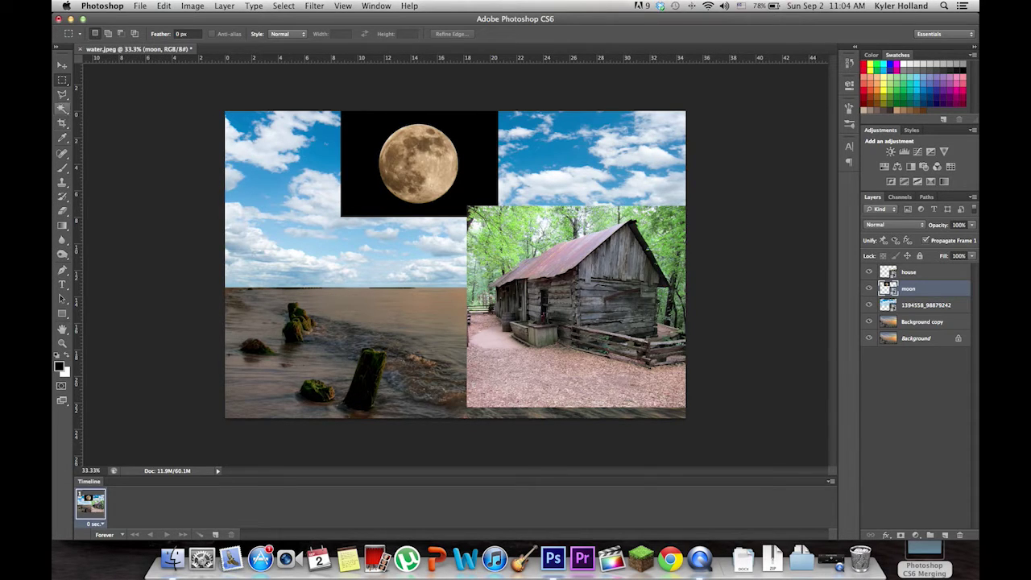
pyautogui.moveTo(62, 107); pyautogui.dragTo(114, 116)
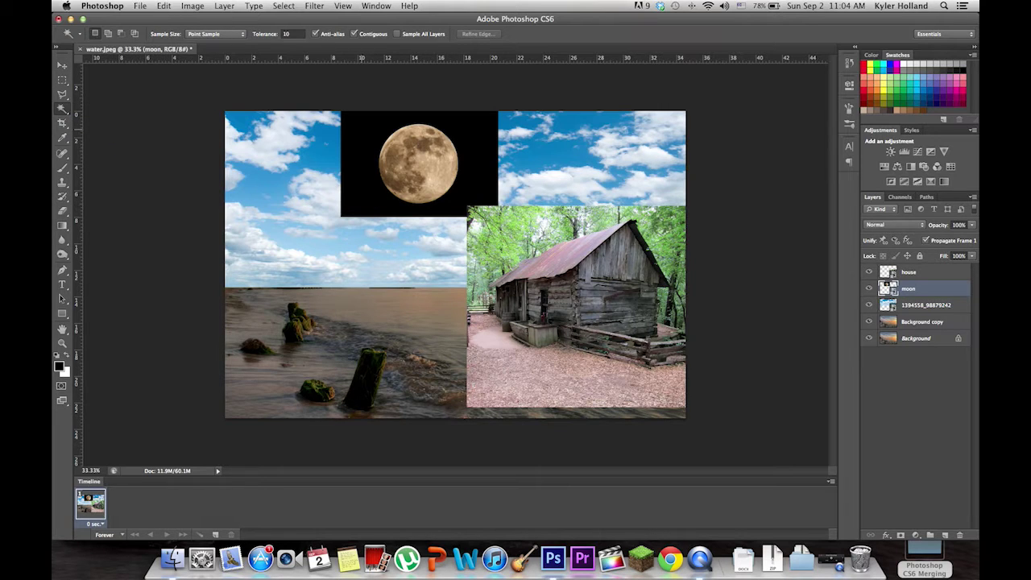
pyautogui.click(362, 161)
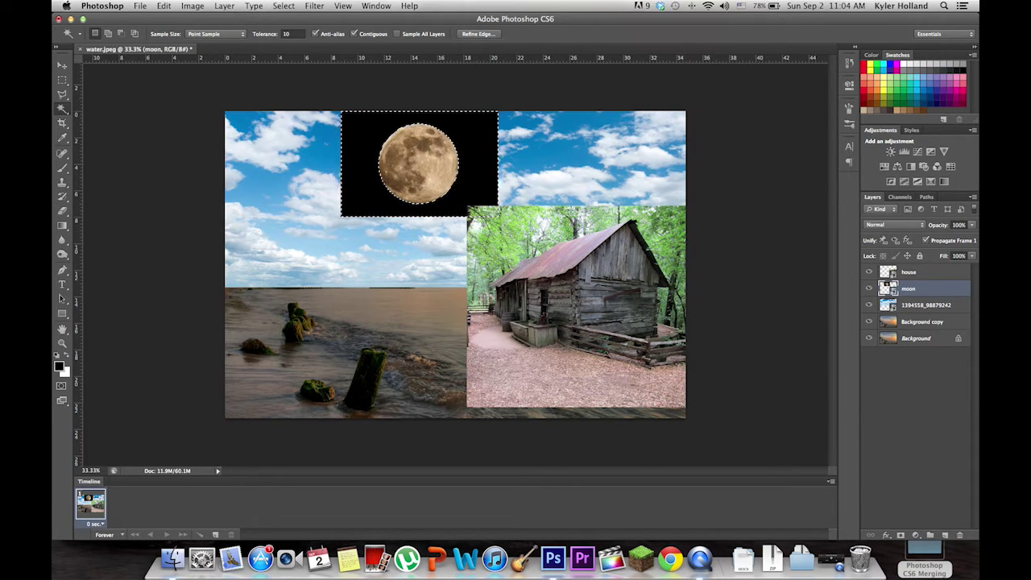
pyautogui.rightClick(930, 289)
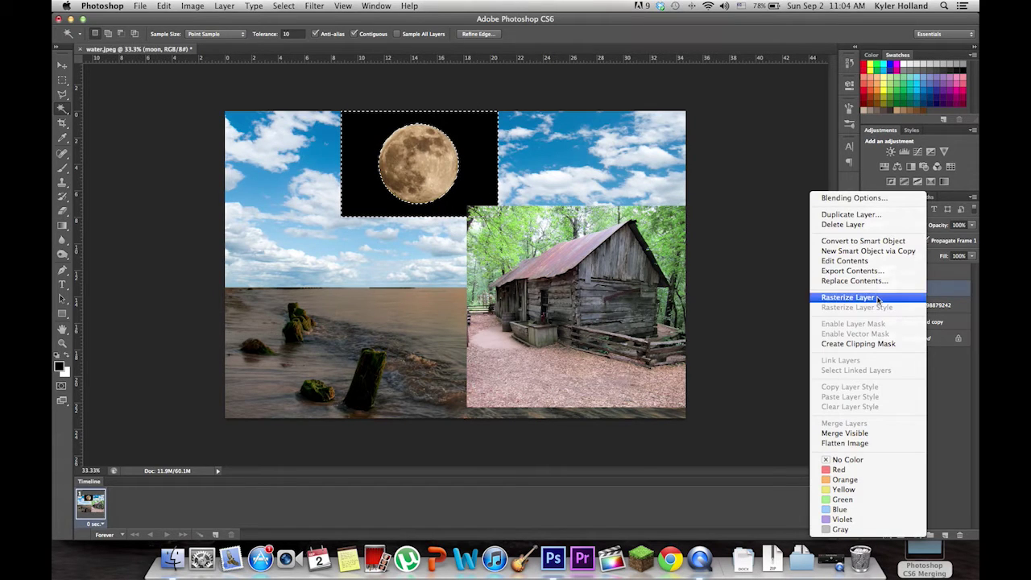
pyautogui.click(848, 297)
pyautogui.press('super+x')
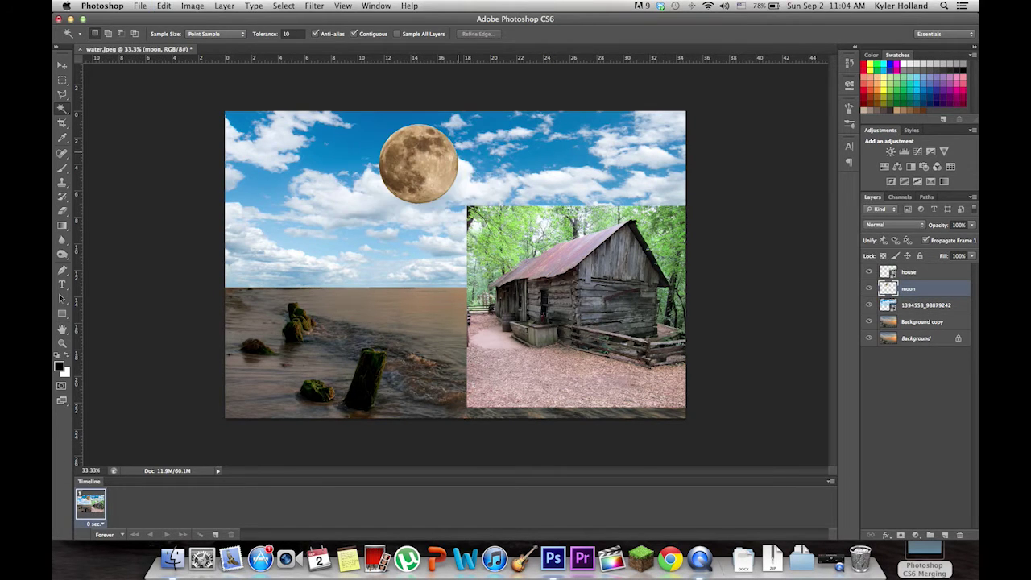
pyautogui.moveTo(452, 154)
pyautogui.mouseDown()
pyautogui.moveTo(444, 101)
pyautogui.moveTo(472, 165)
pyautogui.moveTo(435, 147)
pyautogui.mouseUp()
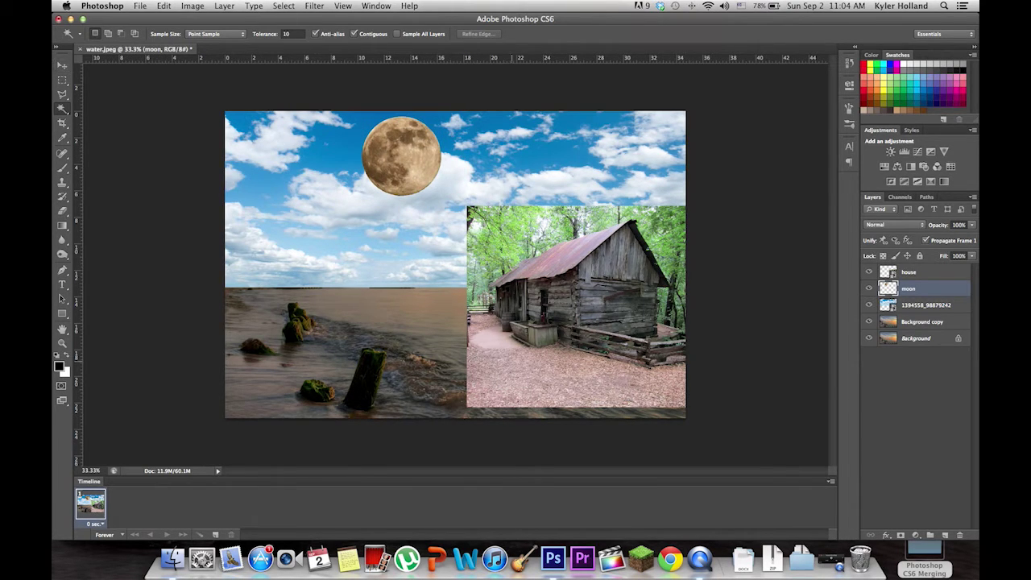
# Rasterize the house layer.
pyautogui.press('super+equal')
pyautogui.press('super+equal')
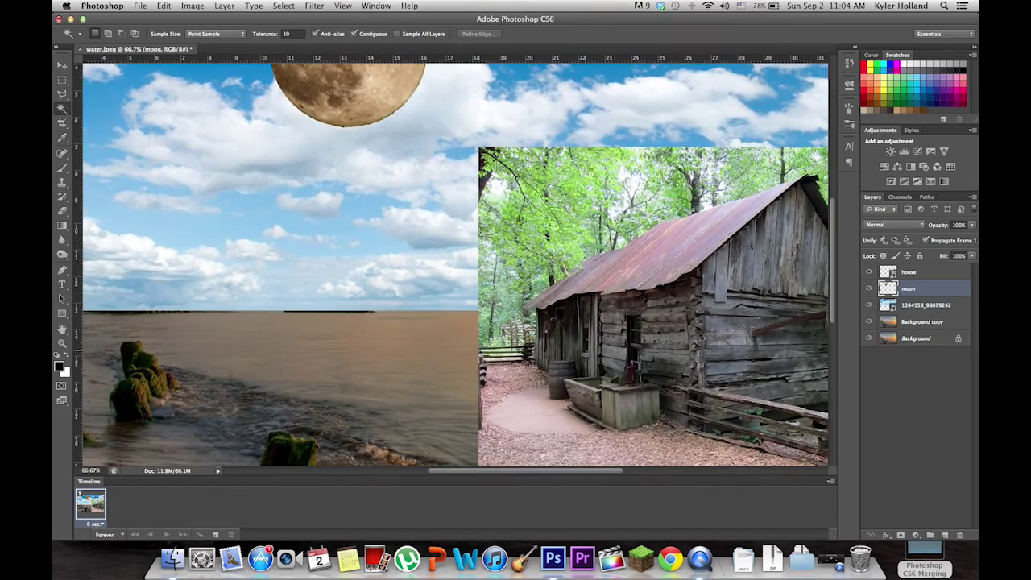
pyautogui.click(908, 274)
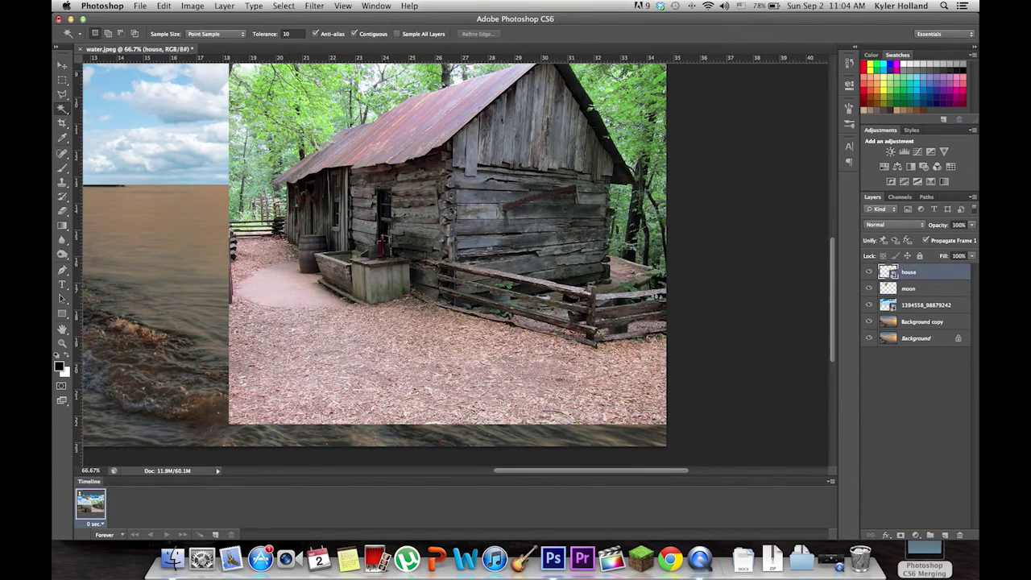
pyautogui.rightClick(908, 274)
pyautogui.press('Escape')
# Outline the cabin with the Polygonal Lasso at 100% zoom, including the barrel, water trough and wooden fence in the selection.
pyautogui.click(62, 95)
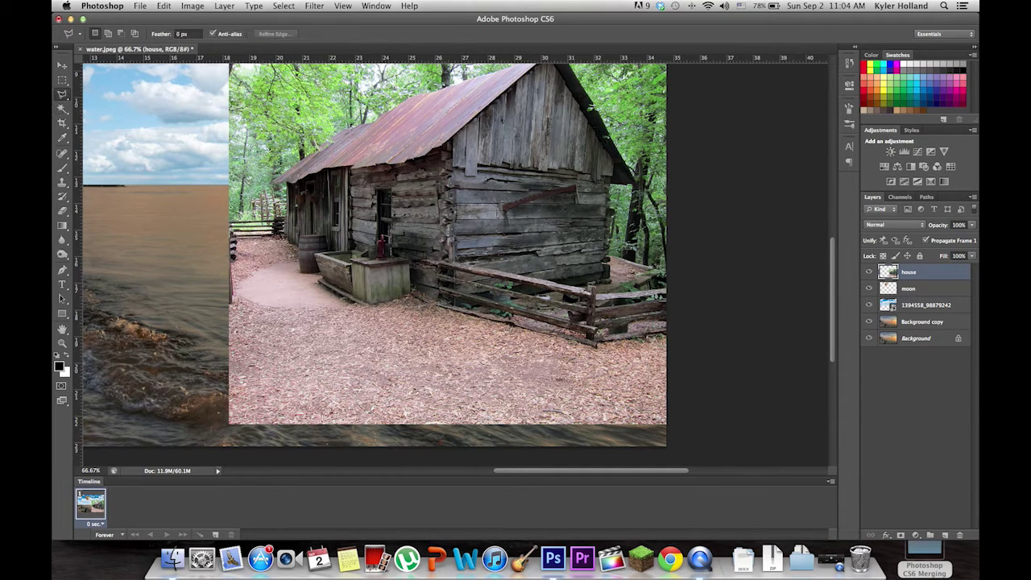
pyautogui.click(62, 94)
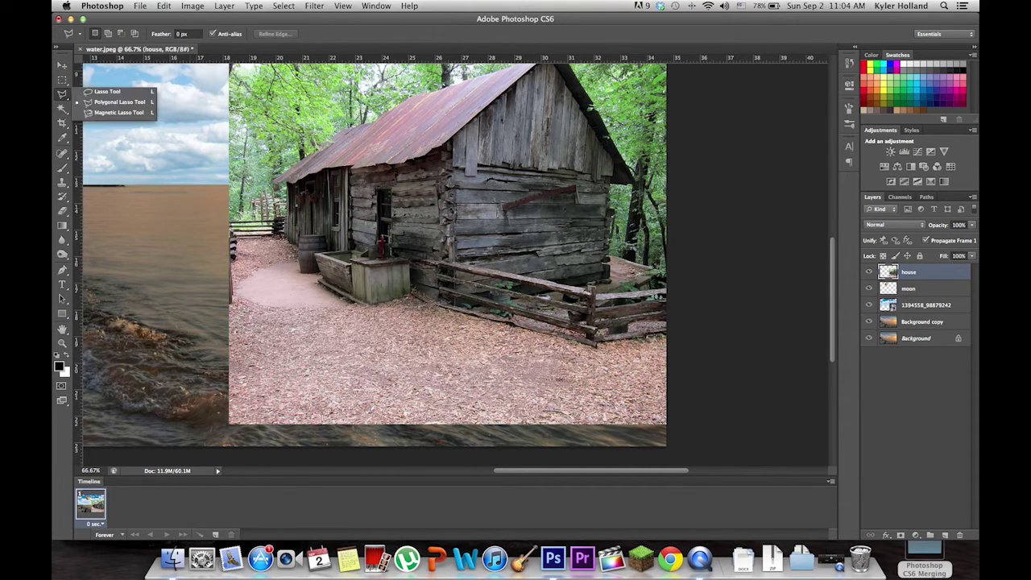
pyautogui.click(131, 103)
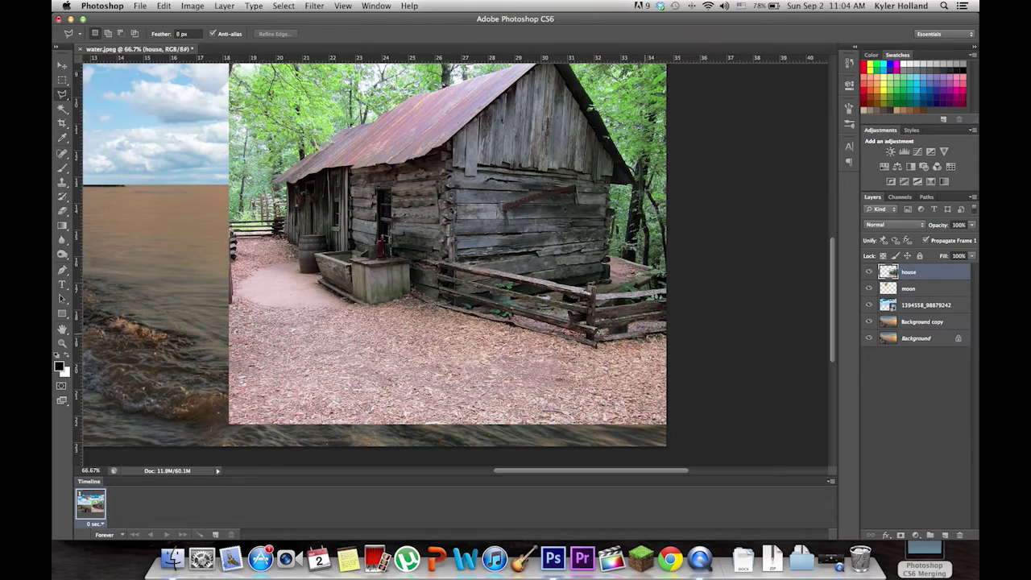
pyautogui.press('super+equal')
pyautogui.hscroll(3, 673, 340)
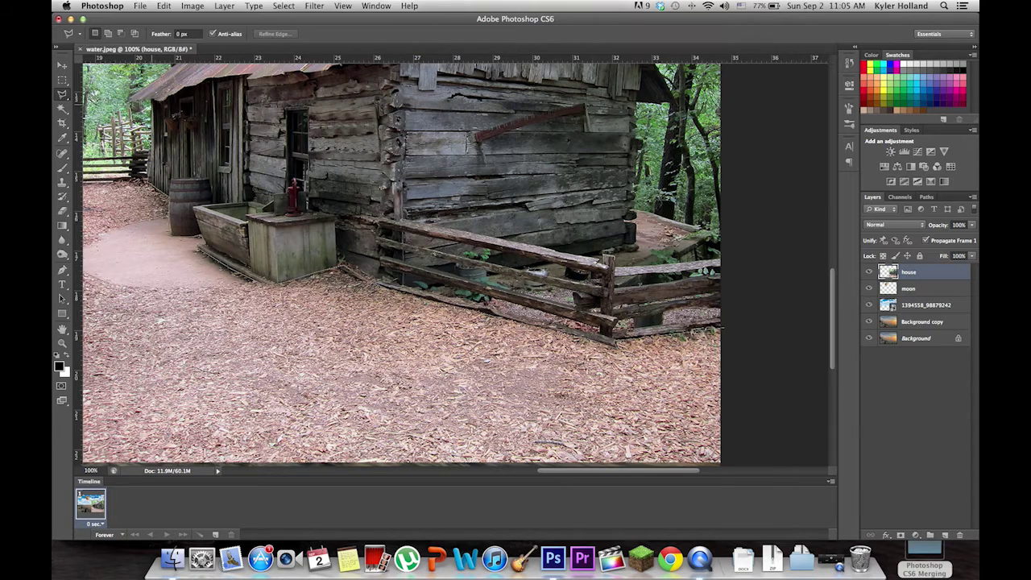
pyautogui.scroll(5, 401, 264)
pyautogui.scroll(4, 401, 263)
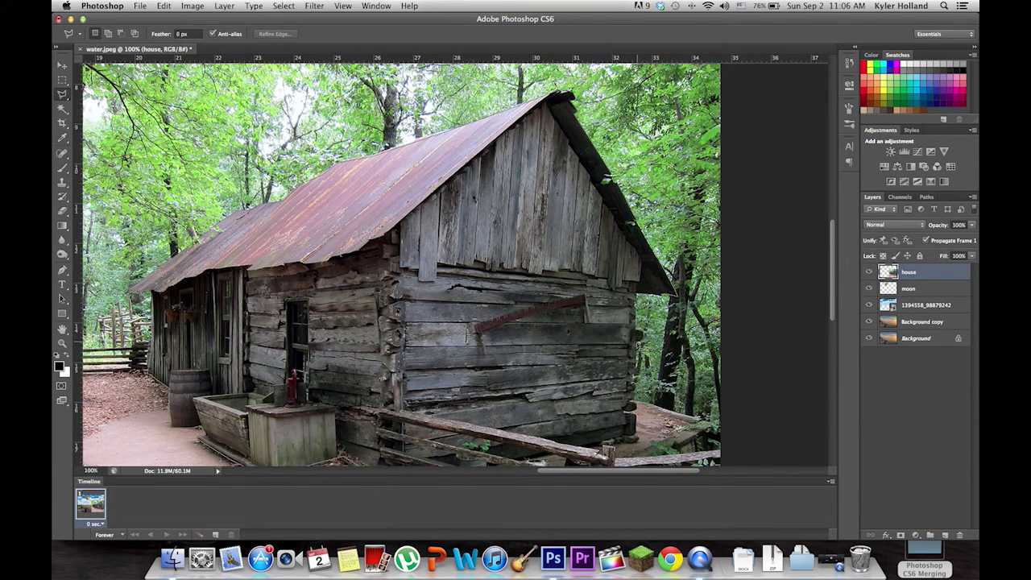
pyautogui.scroll(-5, 637, 372)
pyautogui.click(635, 327)
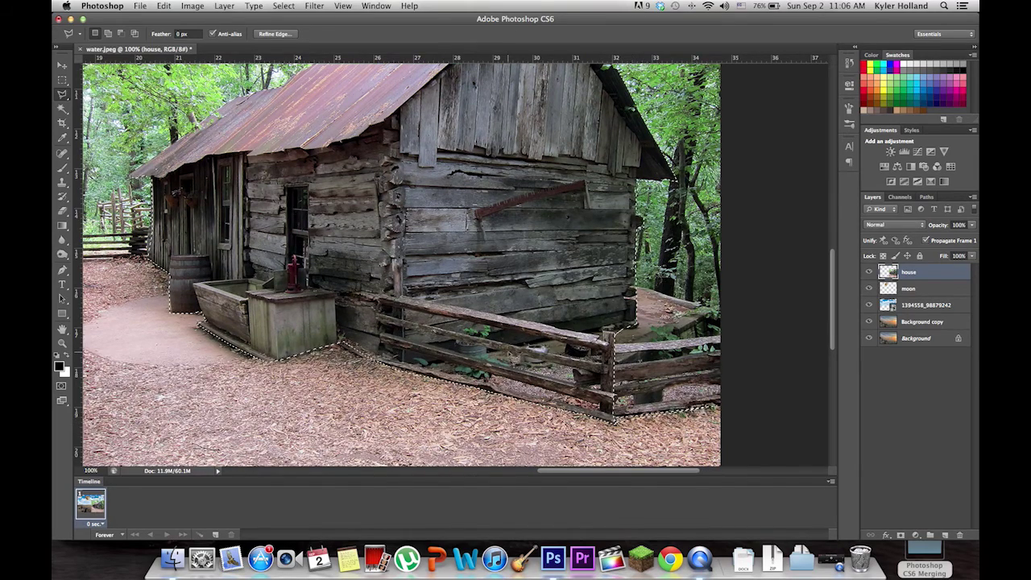
# Invert the cabin selection and cut the surrounding trees and ground from the house layer.
pyautogui.hscroll(-3, 403, 263)
pyautogui.scroll(2, 403, 263)
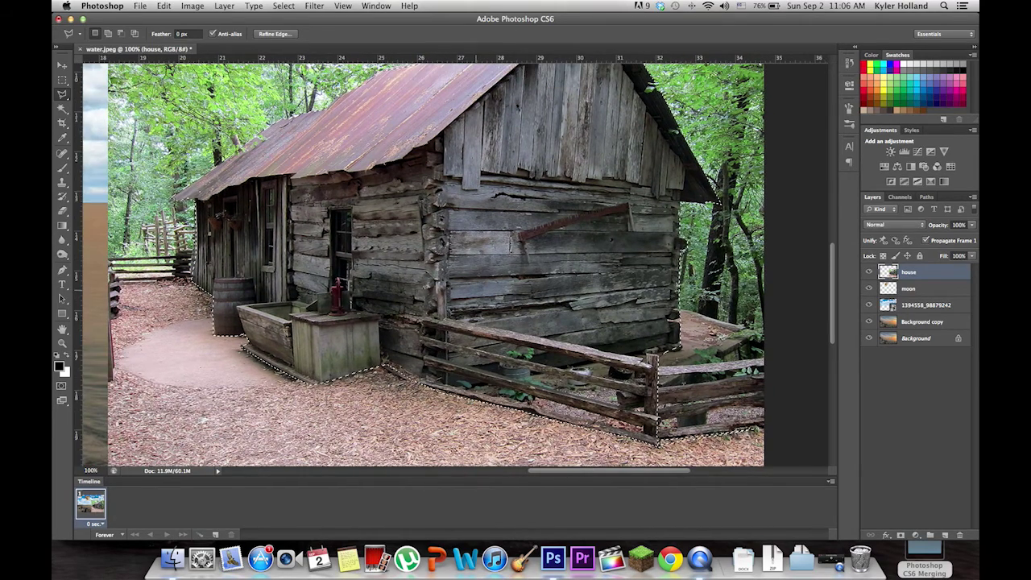
pyautogui.rightClick(477, 288)
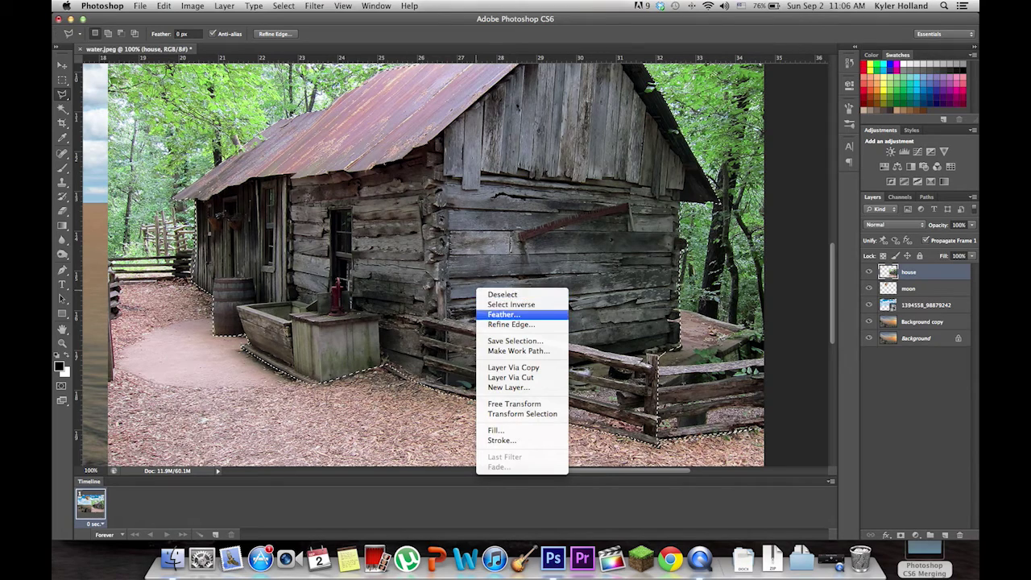
pyautogui.click(512, 304)
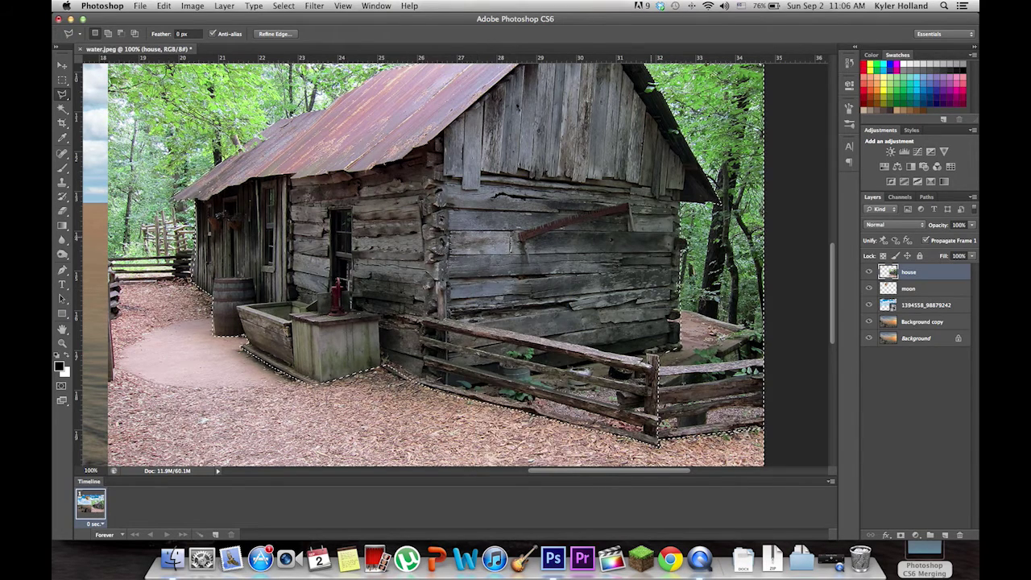
pyautogui.press('super+x')
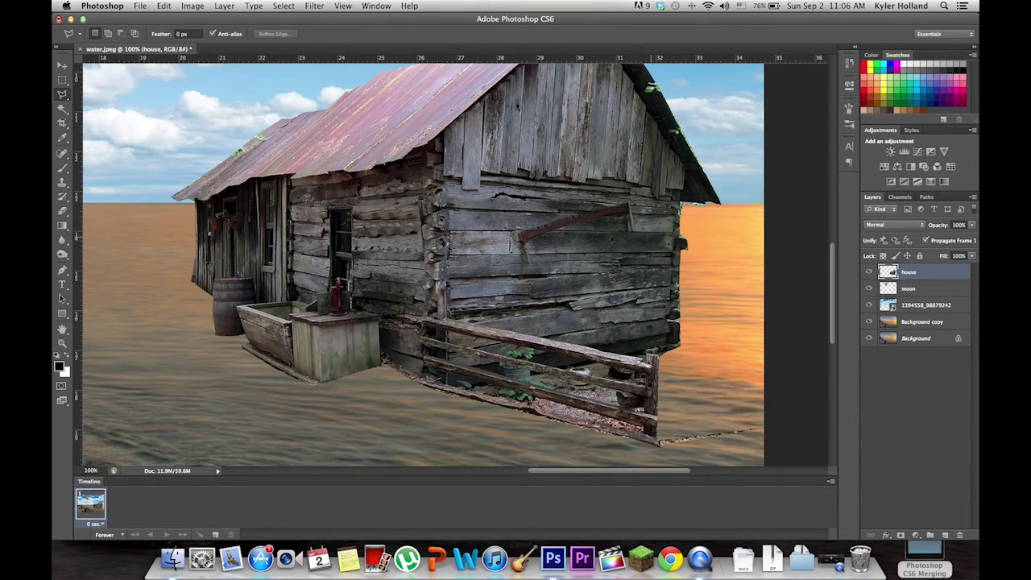
# Erase the leftover strip of ground beside the fence post with the Eraser, using a hard round 500 px brush.
pyautogui.press('super+minus')
pyautogui.press('super+minus')
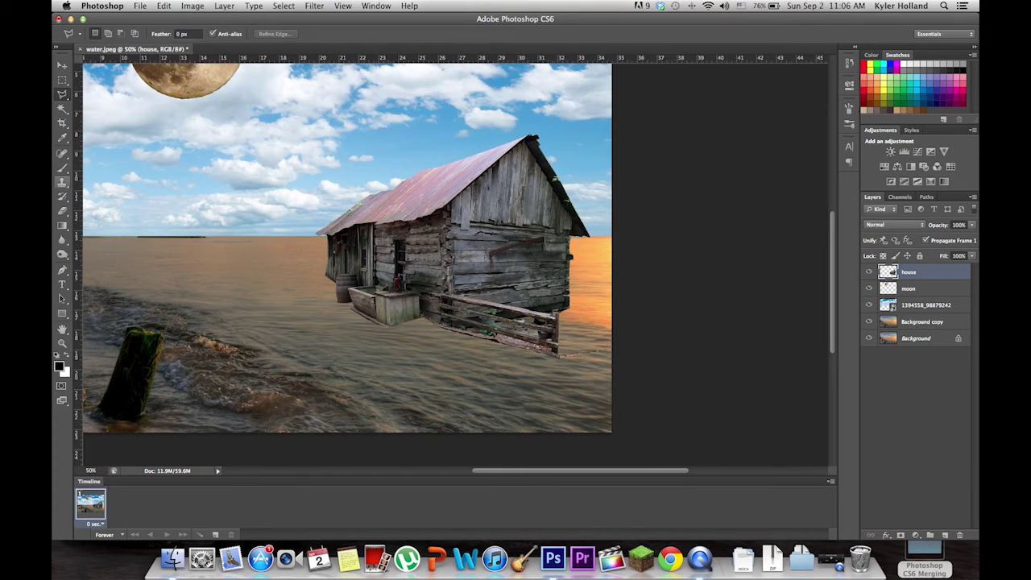
pyautogui.click(62, 211)
pyautogui.click(621, 335)
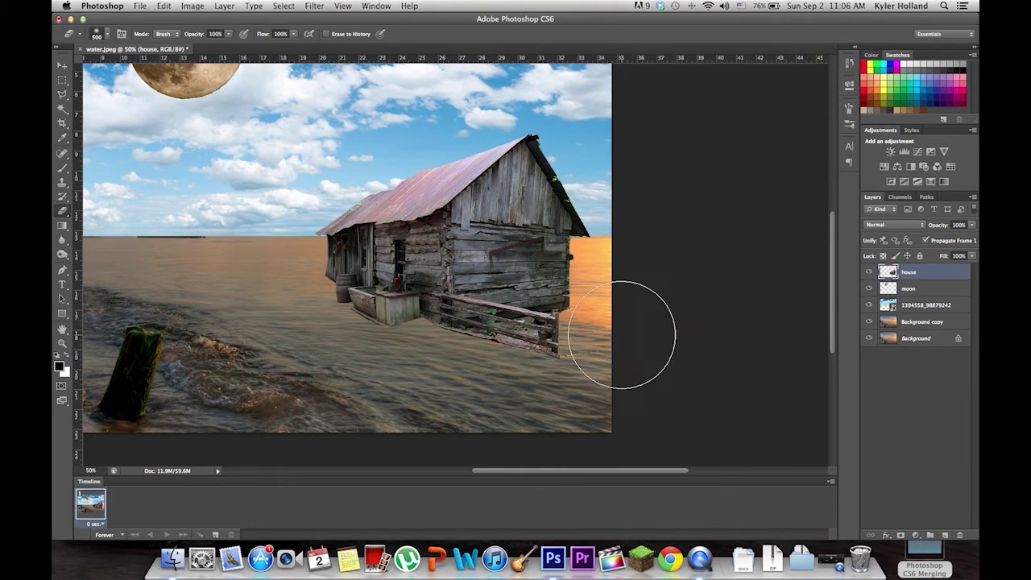
pyautogui.click(101, 37)
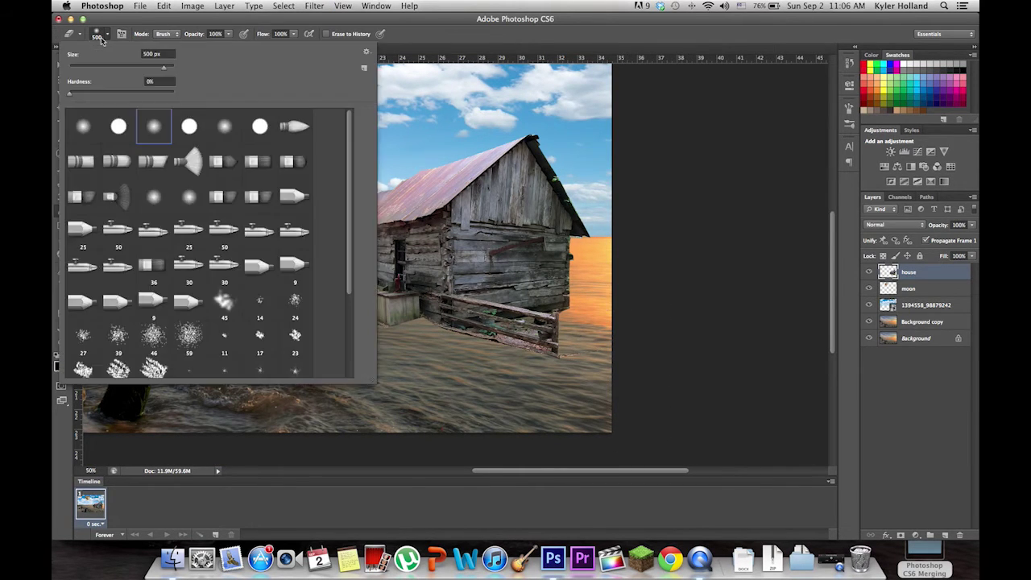
pyautogui.click(119, 125)
pyautogui.click(649, 340)
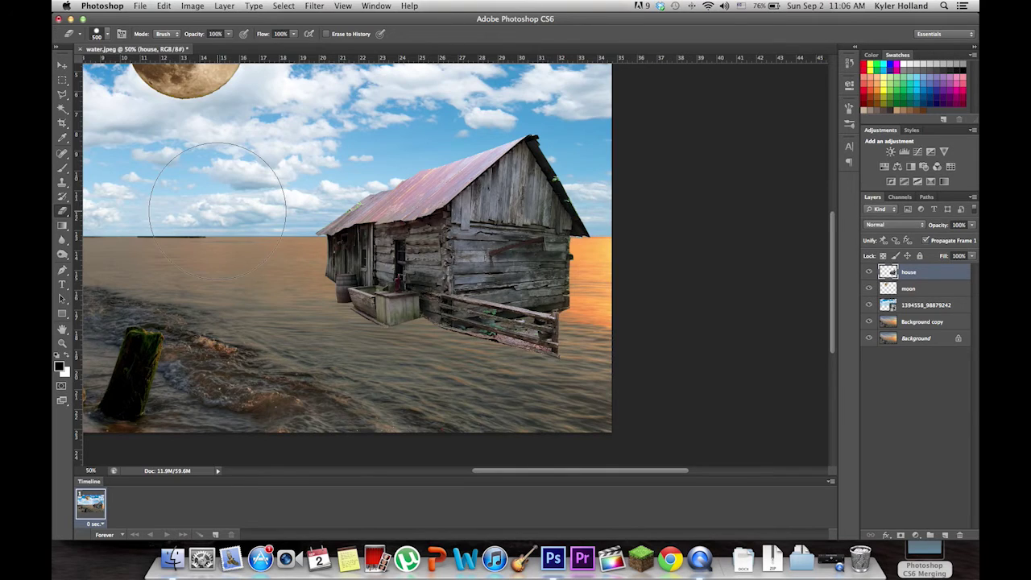
# Select the green leaves on the far edge of the cabin roof with the Polygonal Lasso, remove them with Fill and deselect.
pyautogui.press('super+equal')
pyautogui.press('super+equal')
pyautogui.hscroll(-3, 455, 266)
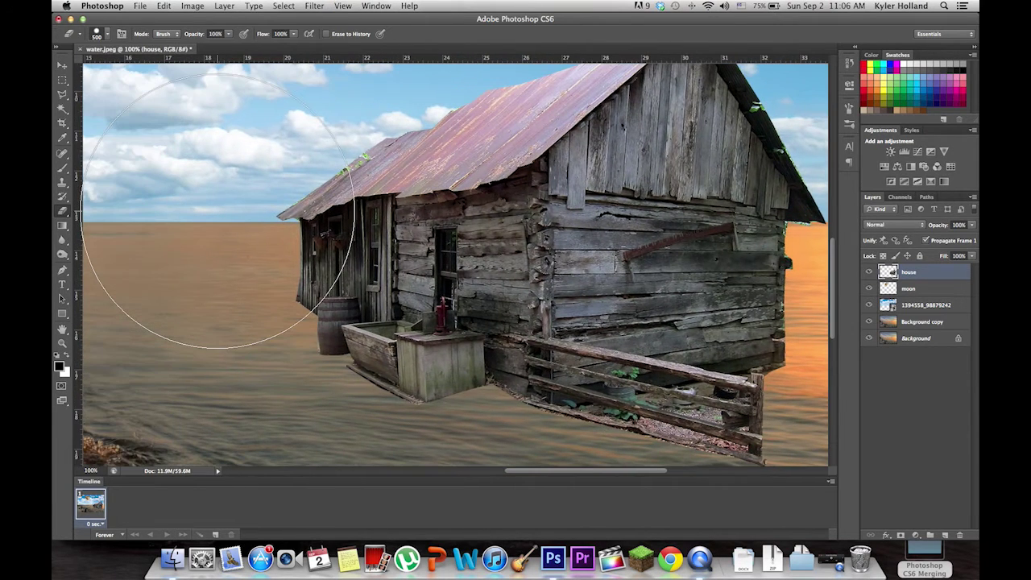
pyautogui.press('l')
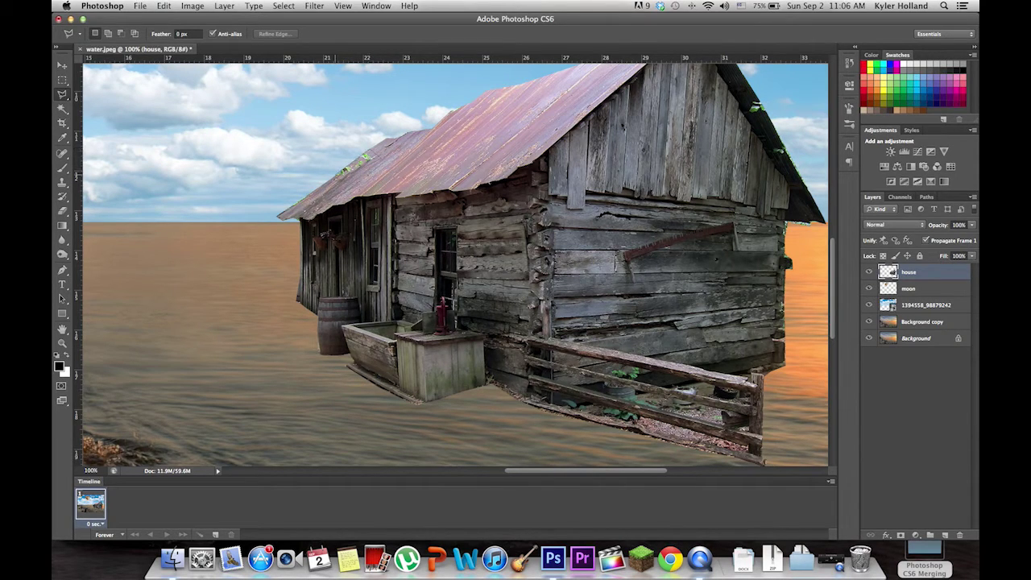
pyautogui.click(339, 177)
pyautogui.rightClick(353, 170)
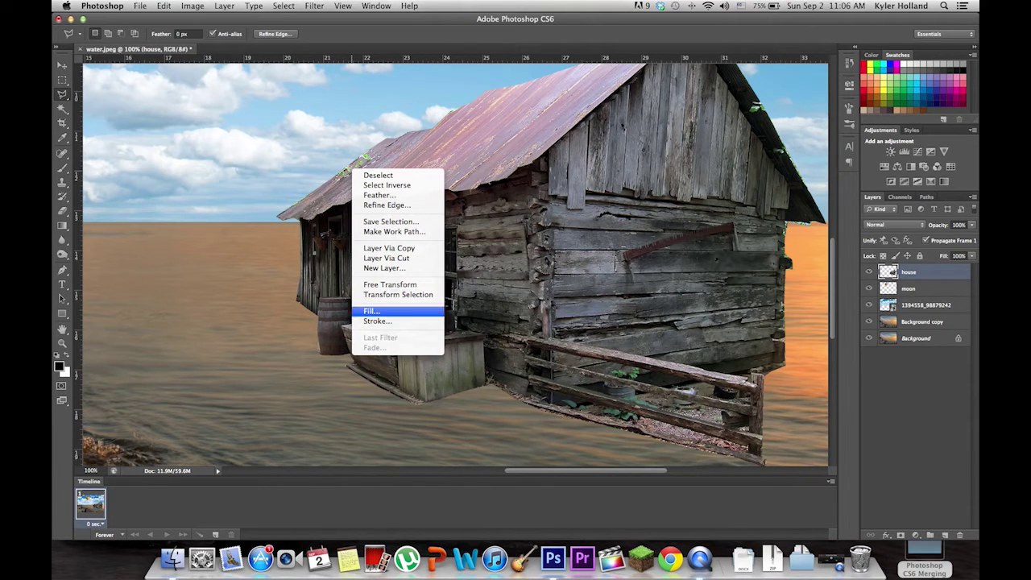
pyautogui.click(371, 310)
pyautogui.press('Return')
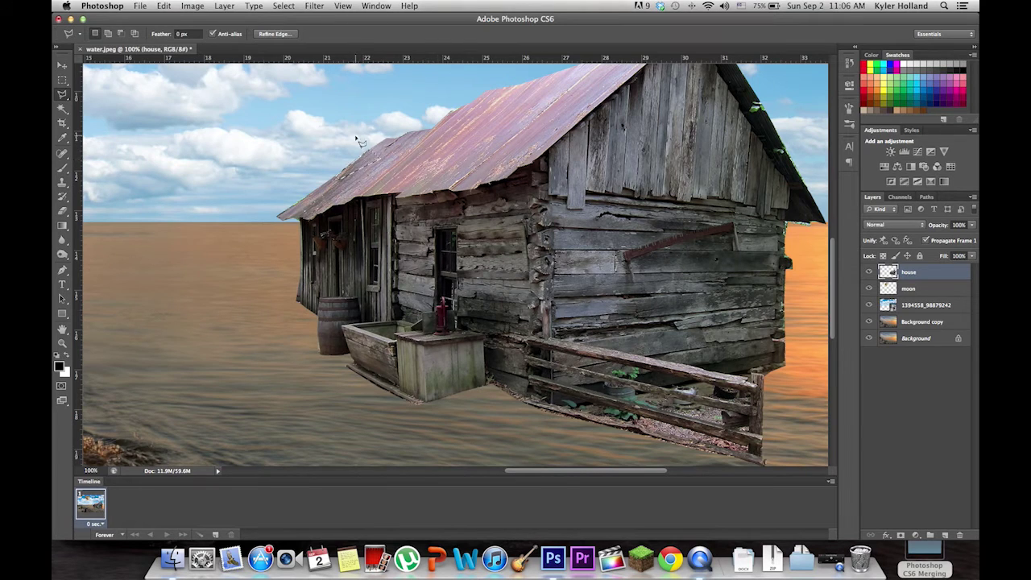
pyautogui.rightClick(360, 142)
pyautogui.click(371, 145)
# Free-transform the house layer, flipping the cabin horizontally and moving it to the image's left edge above the shoreline rocks.
pyautogui.press('super+minus')
pyautogui.press('super+minus')
pyautogui.press('super+minus')
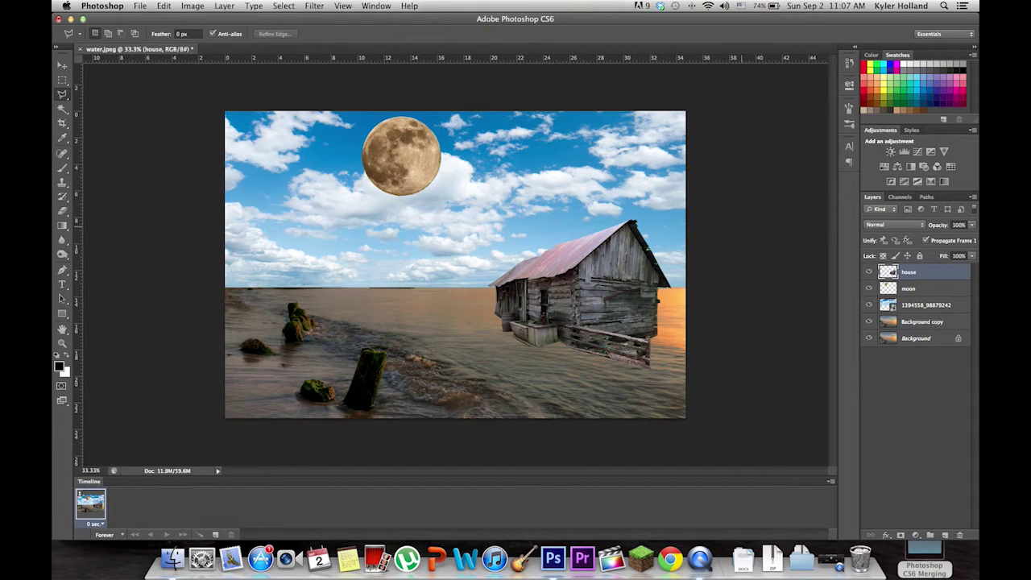
pyautogui.press('super+t')
pyautogui.rightClick(640, 255)
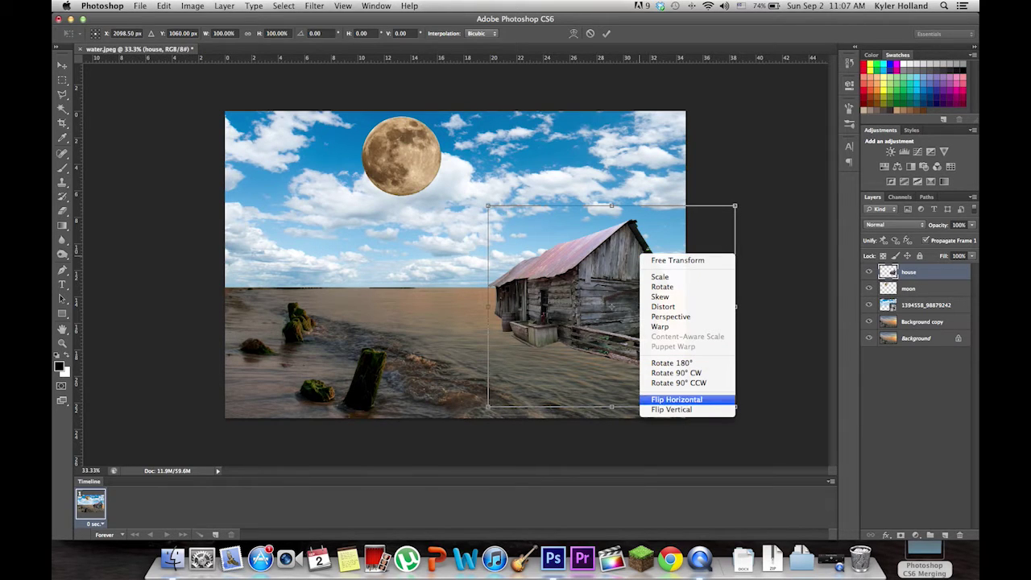
pyautogui.click(676, 399)
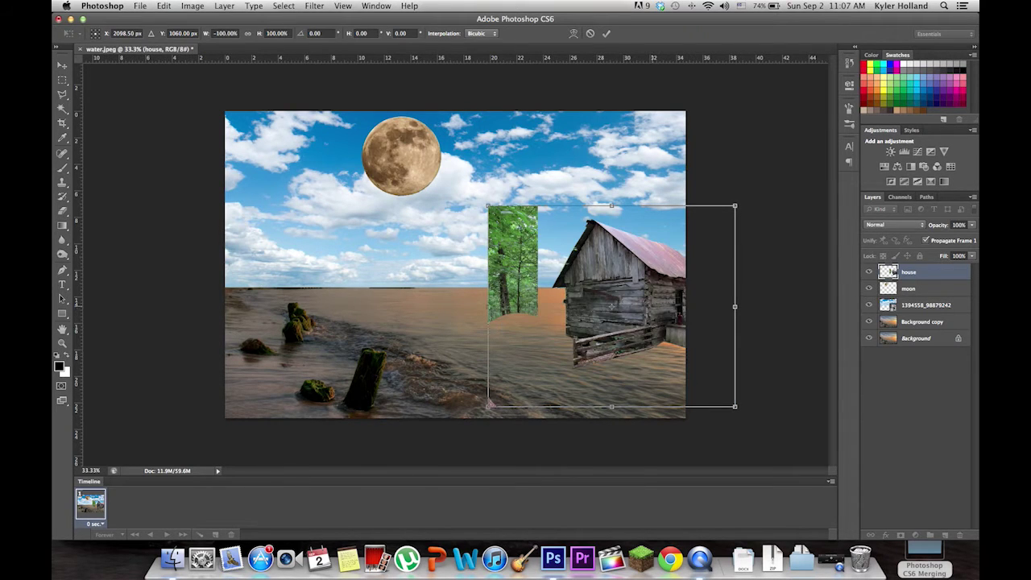
pyautogui.moveTo(656, 314); pyautogui.dragTo(398, 303)
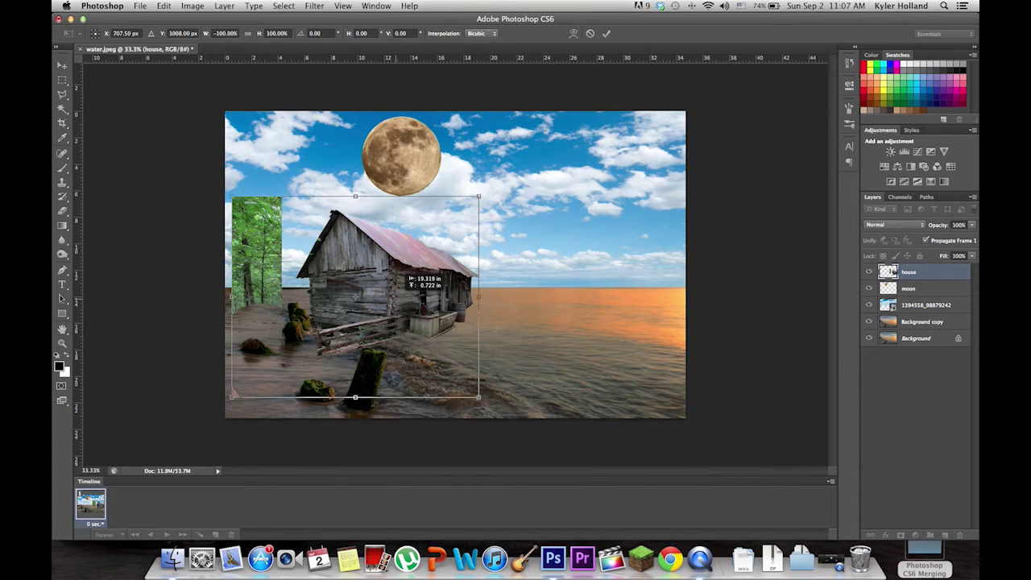
pyautogui.moveTo(403, 274); pyautogui.dragTo(333, 265)
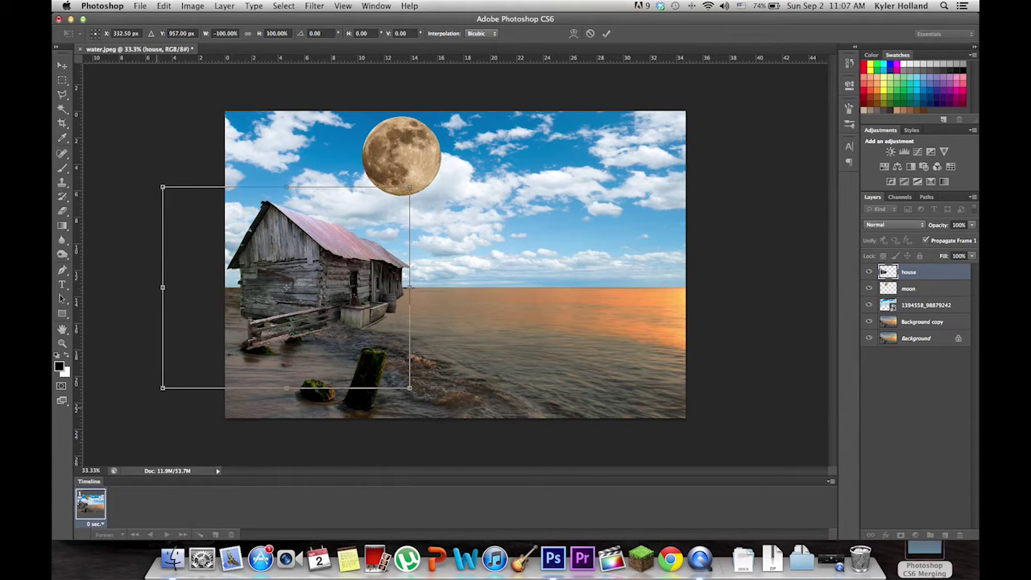
# Stretch the cabin to about 130% width and 89% height, shift it slightly right and apply the transform.
pyautogui.moveTo(163, 388)
pyautogui.mouseDown()
pyautogui.moveTo(126, 410)
pyautogui.moveTo(151, 384)
pyautogui.mouseUp()
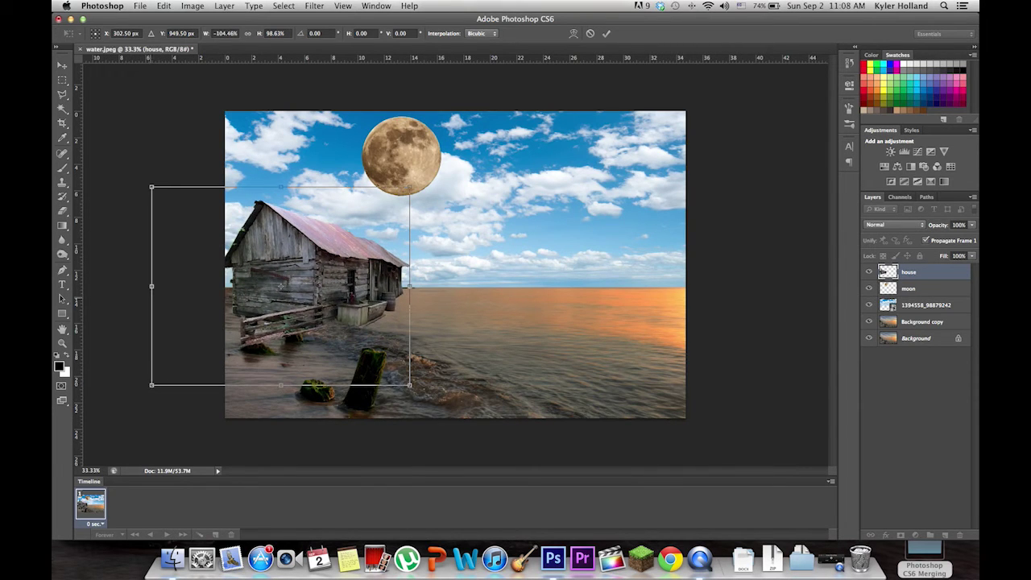
pyautogui.moveTo(151, 285); pyautogui.dragTo(87, 286)
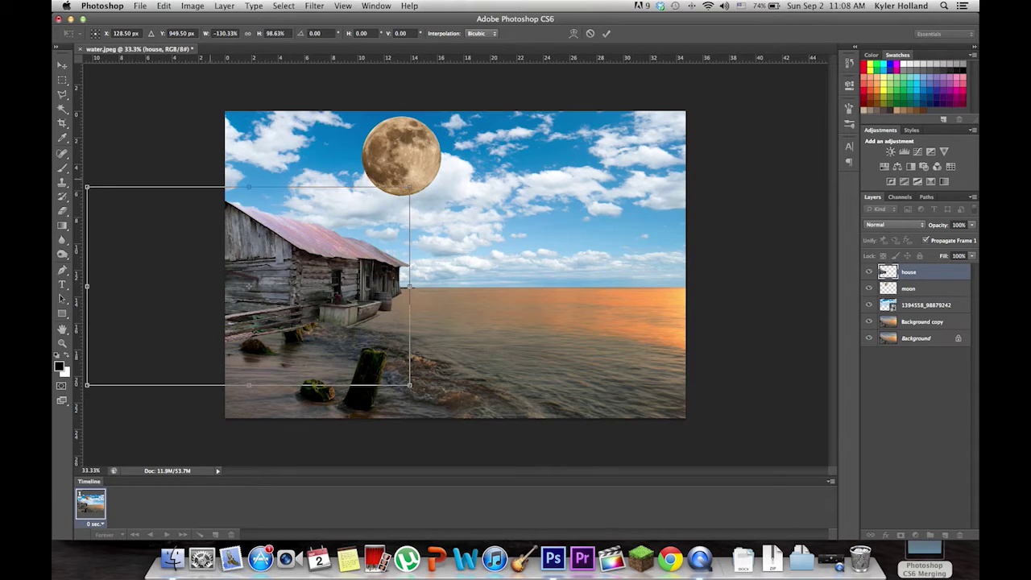
pyautogui.moveTo(248, 187); pyautogui.dragTo(248, 207)
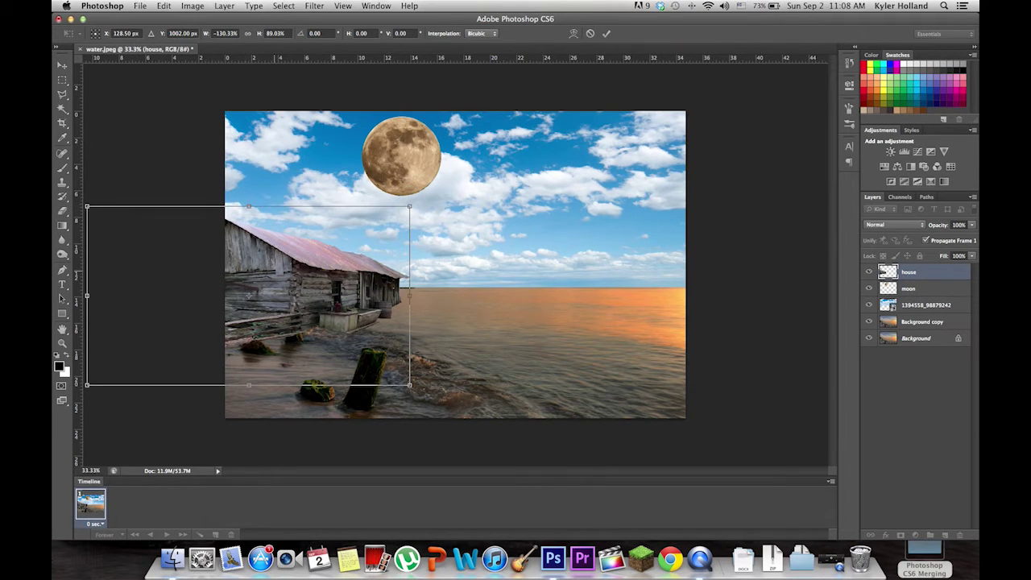
pyautogui.moveTo(289, 256); pyautogui.dragTo(300, 255)
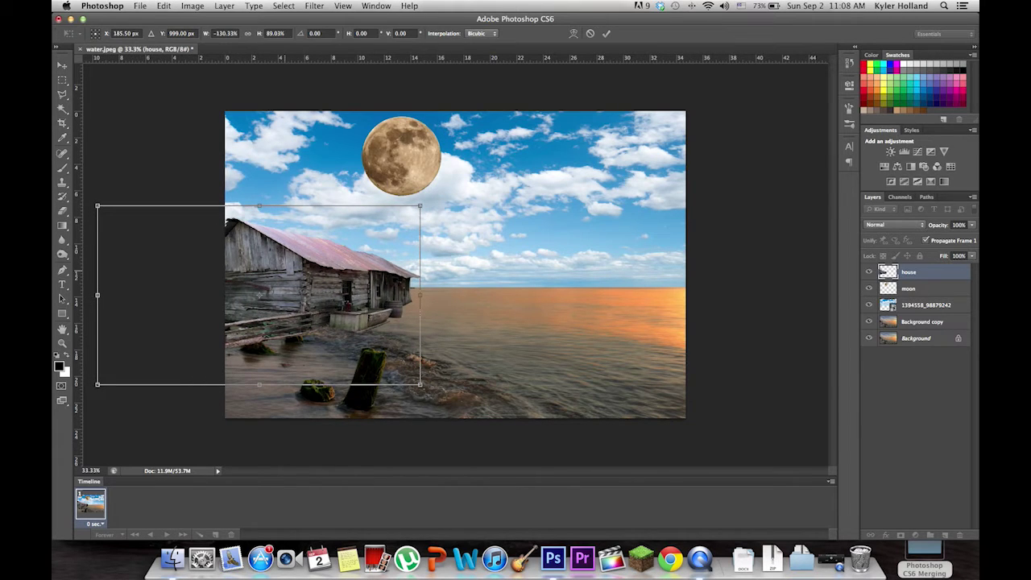
pyautogui.press('Return')
# Lower the moon layer's opacity to 52% and reposition the moon so its lower part overlaps the large cloud.
pyautogui.press('l')
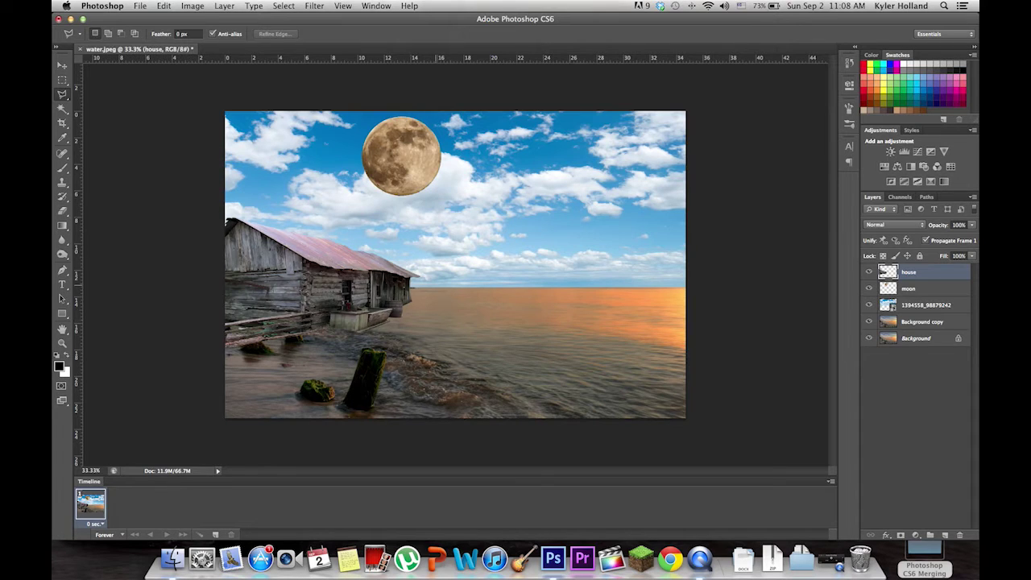
pyautogui.press('super+plus')
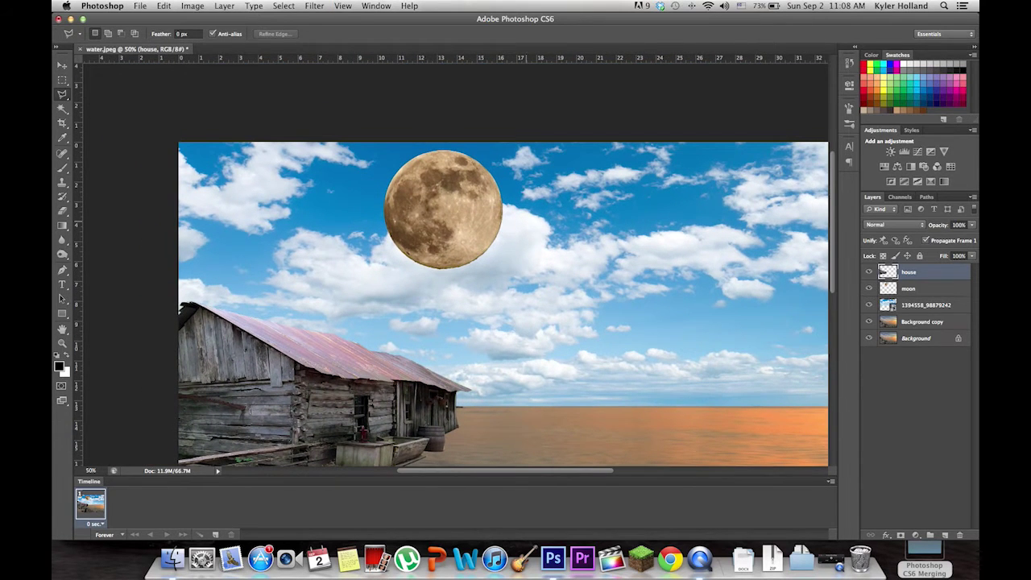
pyautogui.click(927, 289)
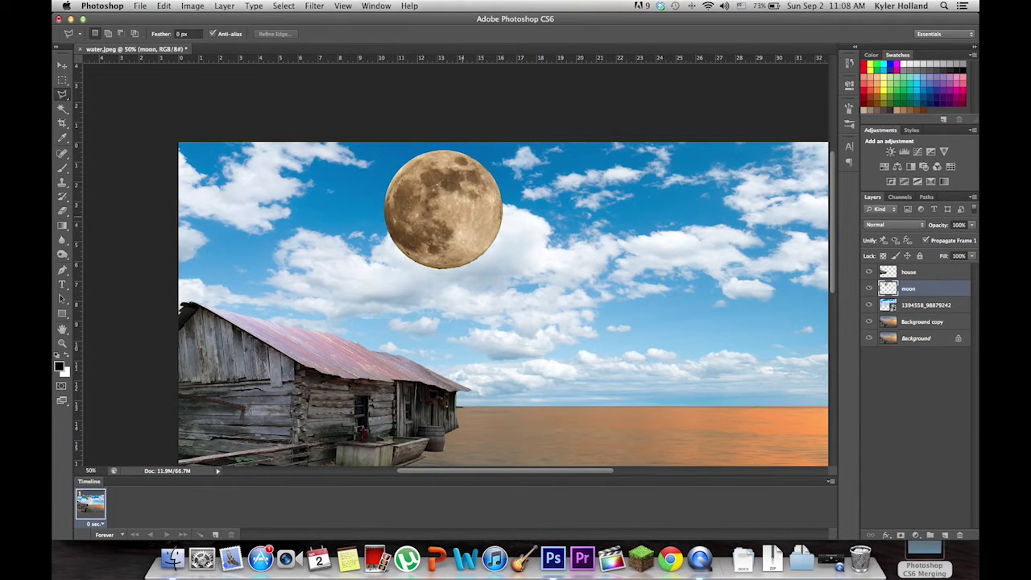
pyautogui.moveTo(480, 190)
pyautogui.mouseDown()
pyautogui.moveTo(467, 165)
pyautogui.moveTo(482, 183)
pyautogui.mouseUp()
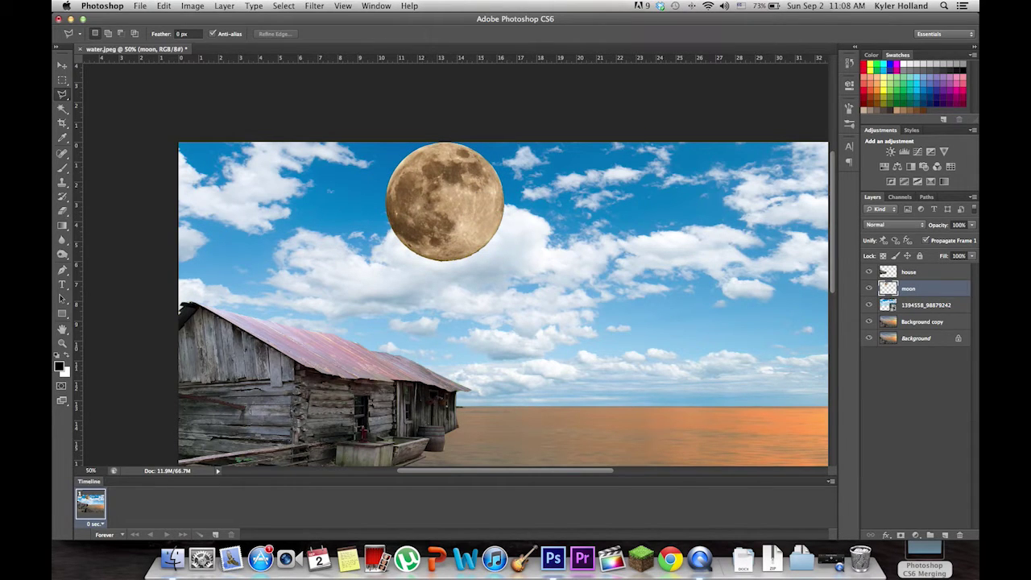
pyautogui.moveTo(939, 224); pyautogui.dragTo(929, 225)
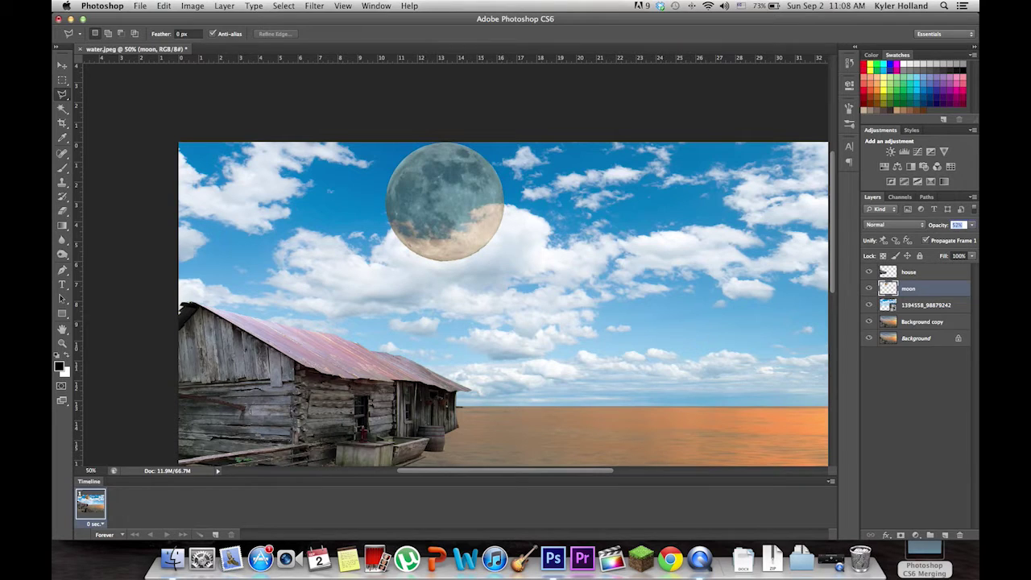
pyautogui.moveTo(488, 193)
pyautogui.mouseDown()
pyautogui.moveTo(499, 188)
pyautogui.moveTo(497, 200)
pyautogui.mouseUp()
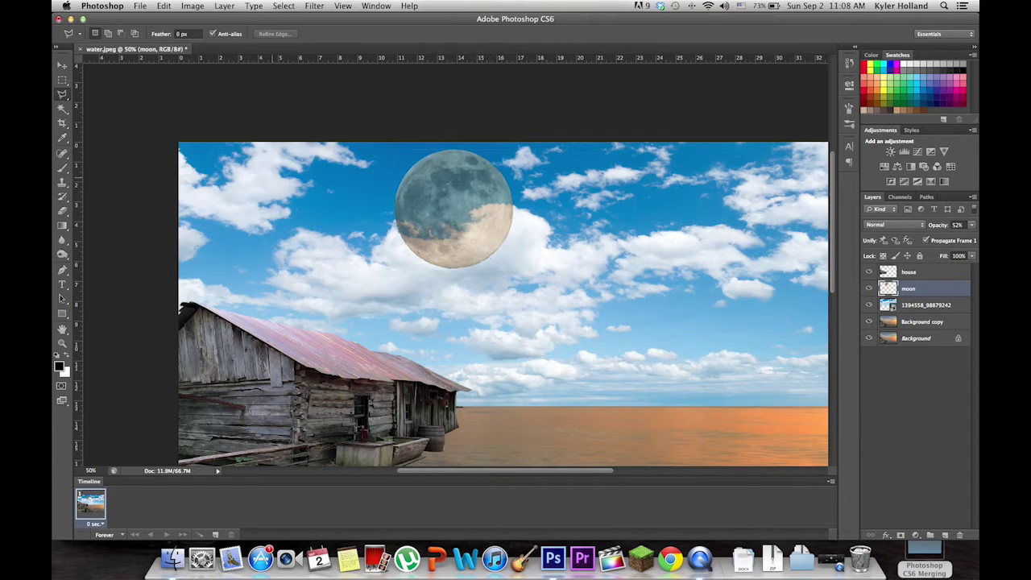
# Erase the lower part of the moon where it covers the cloud, using a soft round 144 px Eraser brush.
pyautogui.click(62, 153)
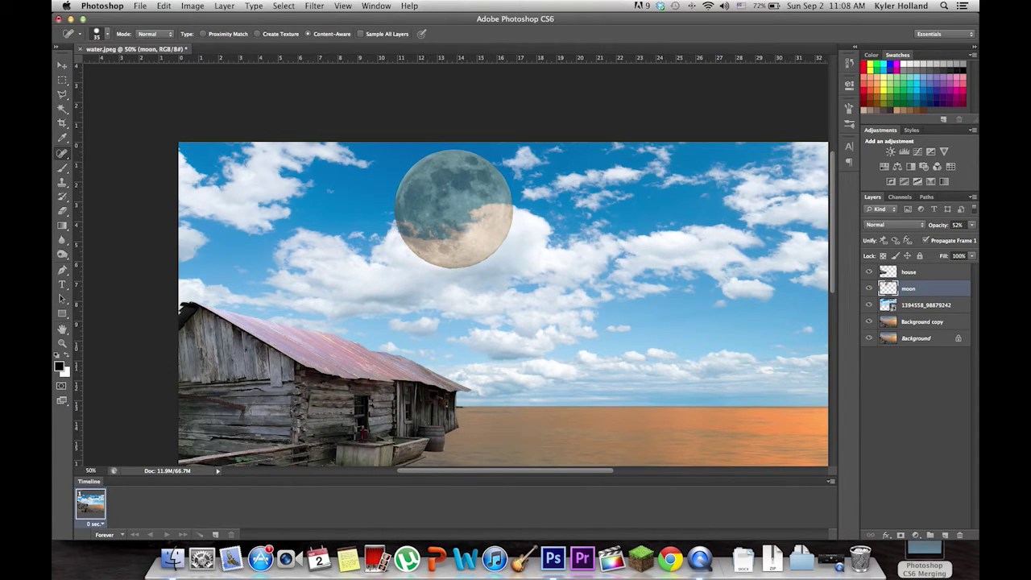
pyautogui.click(62, 210)
pyautogui.click(106, 34)
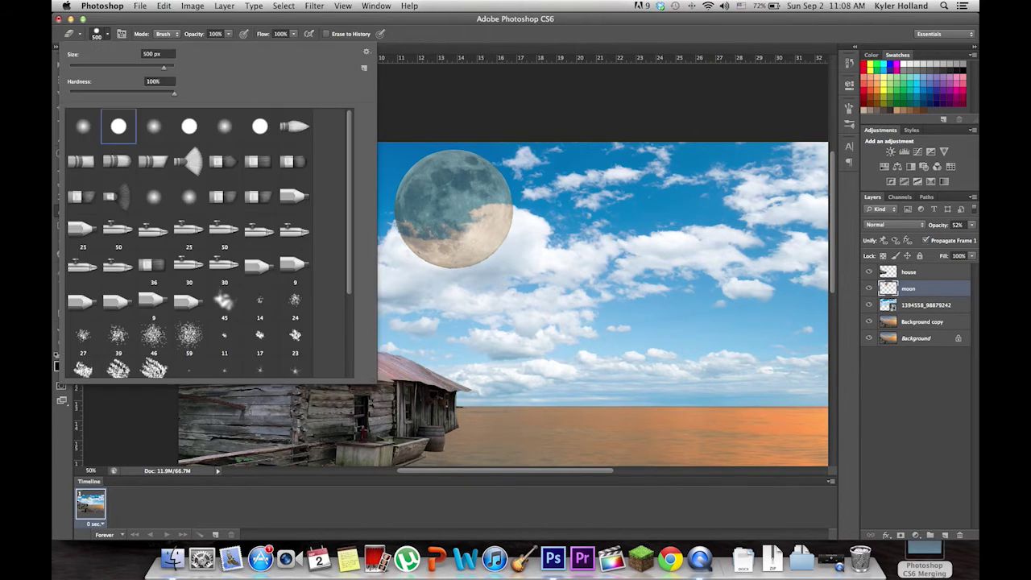
pyautogui.click(154, 125)
pyautogui.moveTo(164, 67); pyautogui.dragTo(140, 68)
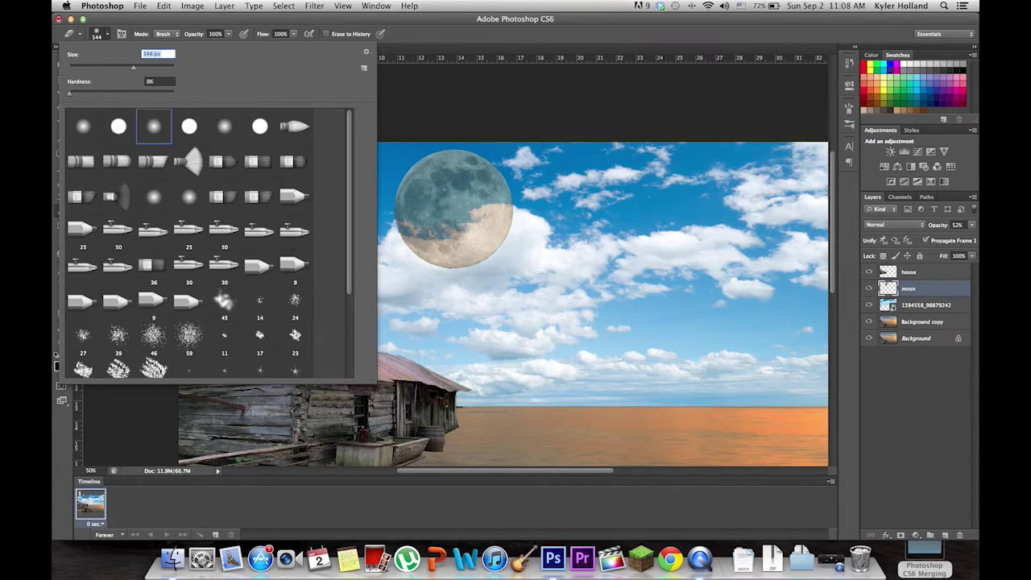
pyautogui.press('Return')
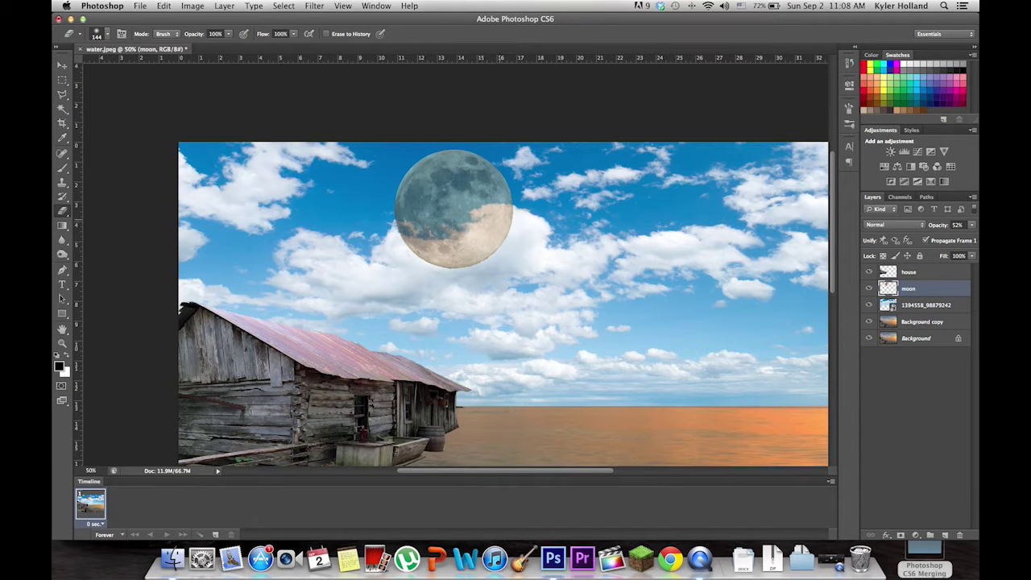
pyautogui.press('super+equal')
pyautogui.press('super+equal')
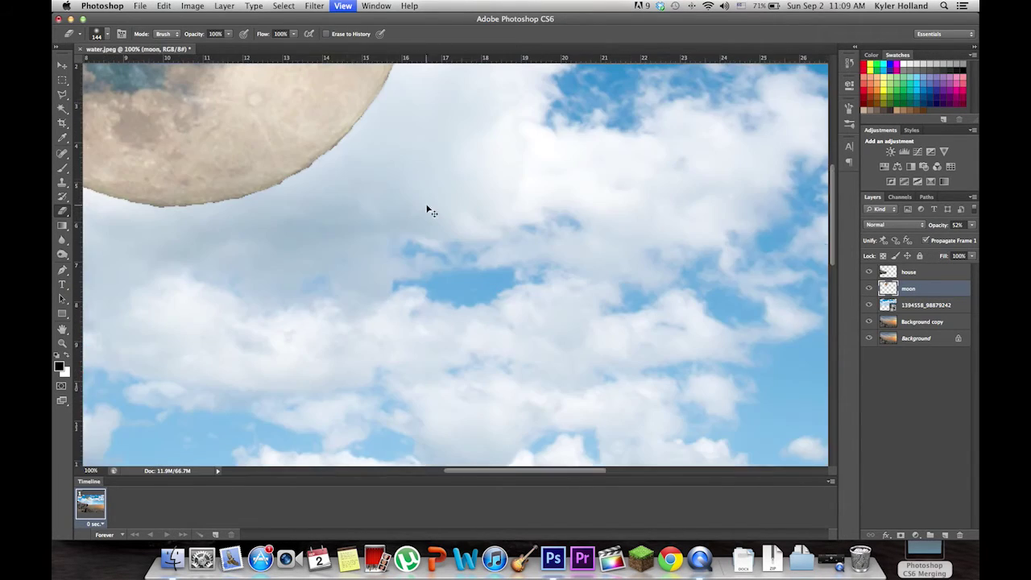
pyautogui.press('super+equal')
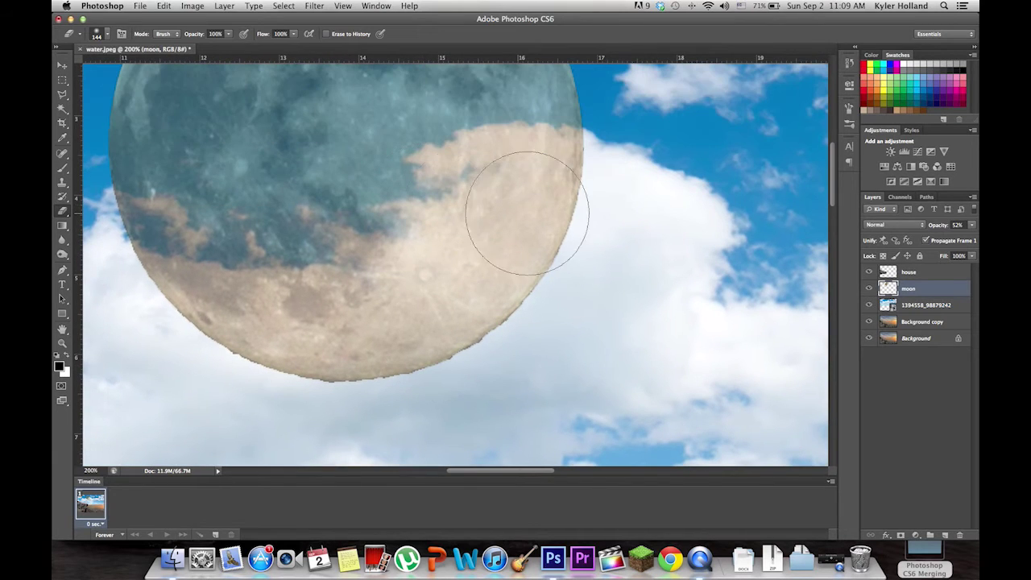
pyautogui.moveTo(534, 189)
pyautogui.mouseDown()
pyautogui.moveTo(478, 198)
pyautogui.moveTo(493, 200)
pyautogui.moveTo(504, 241)
pyautogui.moveTo(496, 263)
pyautogui.moveTo(417, 332)
pyautogui.moveTo(359, 358)
pyautogui.moveTo(212, 354)
pyautogui.moveTo(139, 332)
pyautogui.moveTo(139, 342)
pyautogui.moveTo(260, 377)
pyautogui.moveTo(477, 369)
pyautogui.moveTo(481, 360)
pyautogui.moveTo(464, 373)
pyautogui.moveTo(590, 247)
pyautogui.moveTo(572, 275)
pyautogui.moveTo(577, 211)
pyautogui.mouseUp()
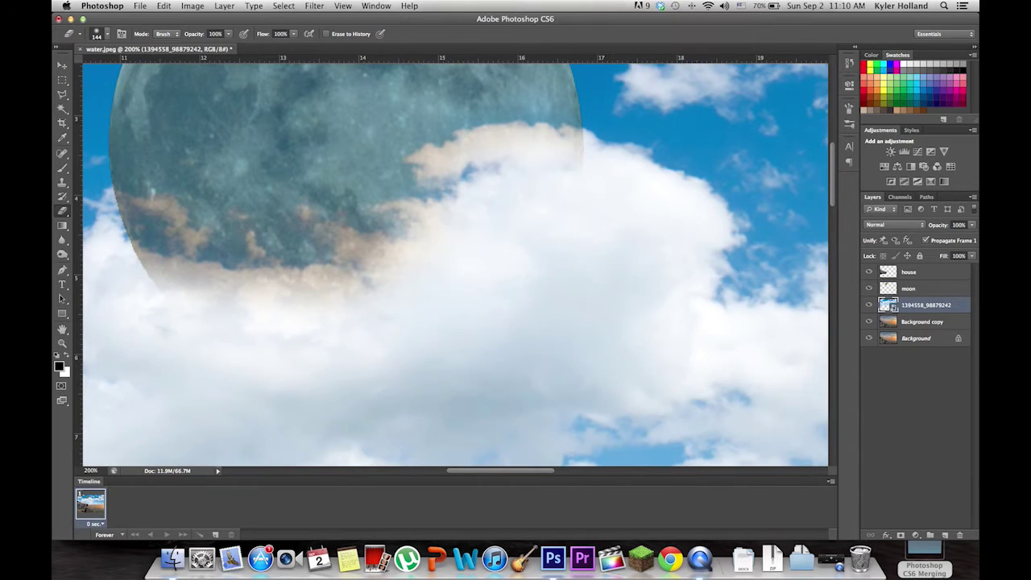
# Raise the moon layer's opacity to 93%.
pyautogui.click(927, 288)
pyautogui.moveTo(937, 224); pyautogui.dragTo(971, 225)
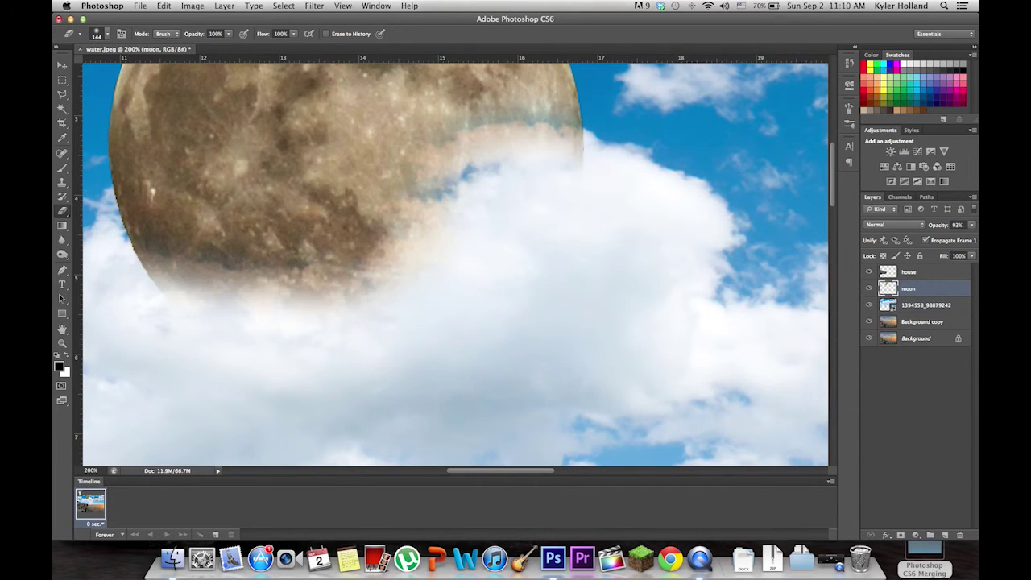
# Move the moon slightly right and down, and erase a little more of its lower edge where it meets the cloud.
pyautogui.press('super+minus')
pyautogui.press('super+minus')
pyautogui.press('super+minus')
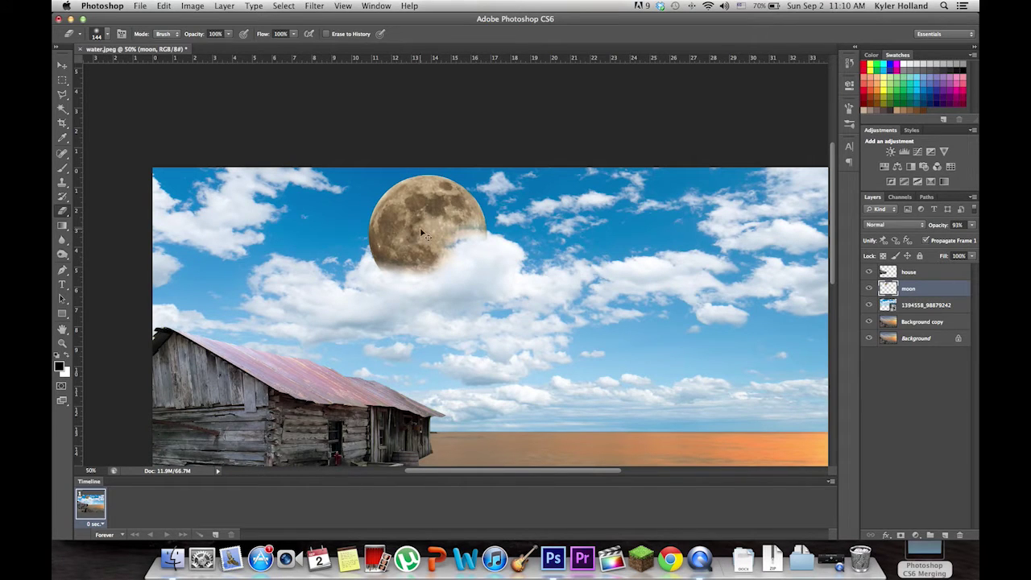
pyautogui.moveTo(421, 233)
pyautogui.mouseDown()
pyautogui.moveTo(429, 238)
pyautogui.moveTo(434, 225)
pyautogui.mouseUp()
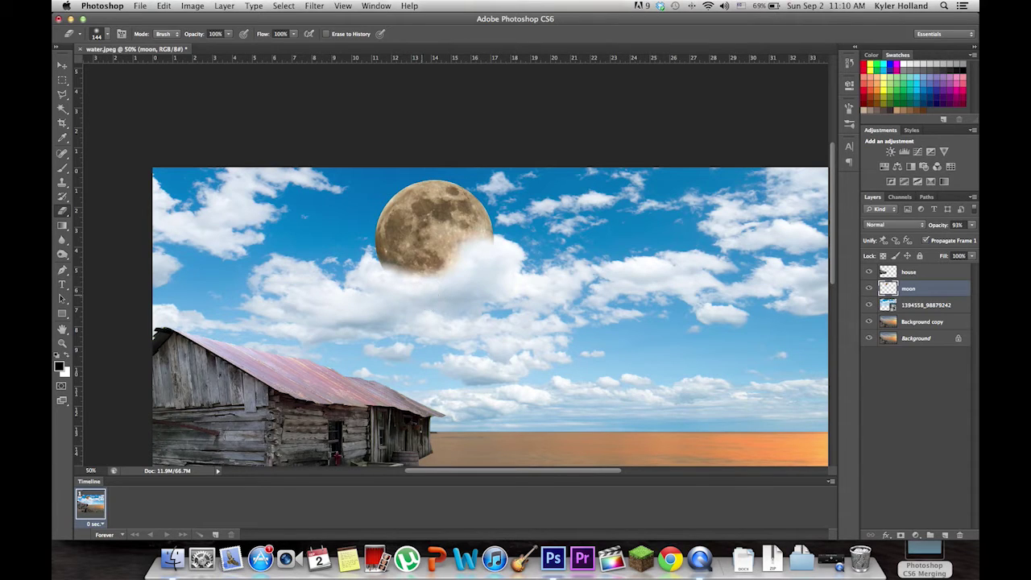
pyautogui.moveTo(422, 295)
pyautogui.mouseDown()
pyautogui.moveTo(377, 283)
pyautogui.moveTo(423, 284)
pyautogui.mouseUp()
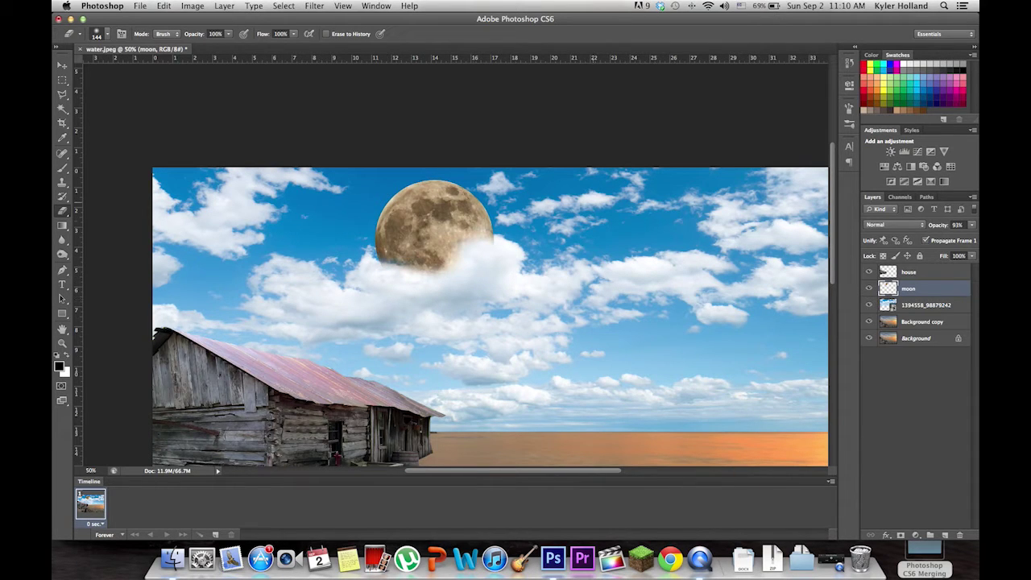
pyautogui.press('super+minus')
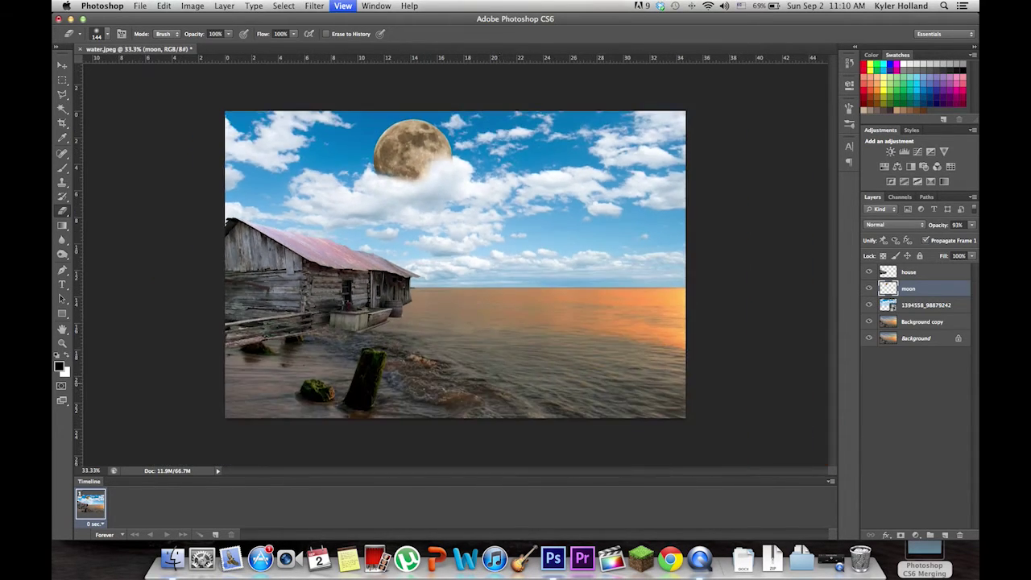
# Erase the trough, the barrel and the cabin's lower edge over the water on the house layer, using a 200 px Eraser brush.
pyautogui.press('super+equal')
pyautogui.press('super+equal')
pyautogui.scroll(-5, 217, 310)
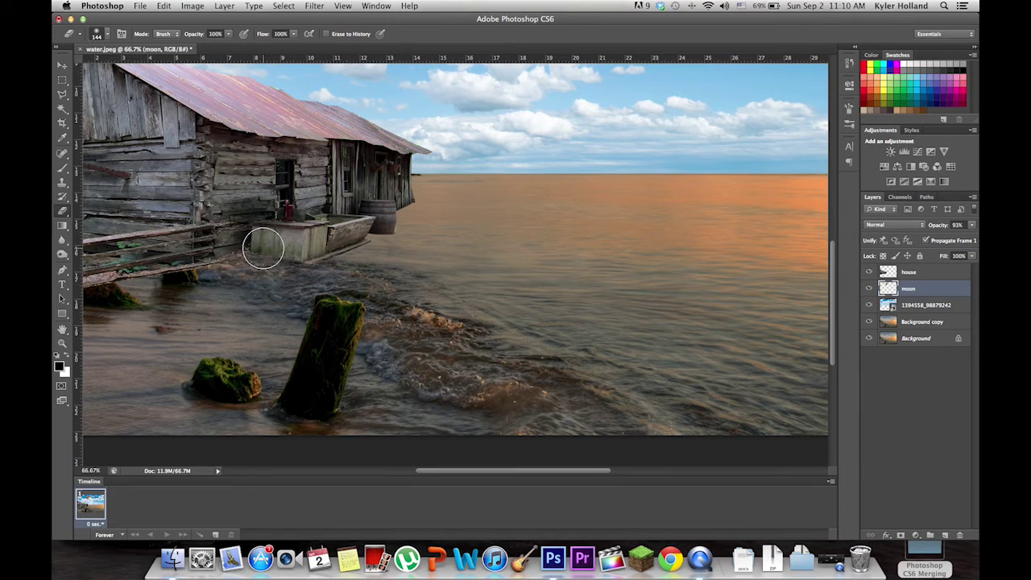
pyautogui.press(']')
pyautogui.press(']')
pyautogui.press(']')
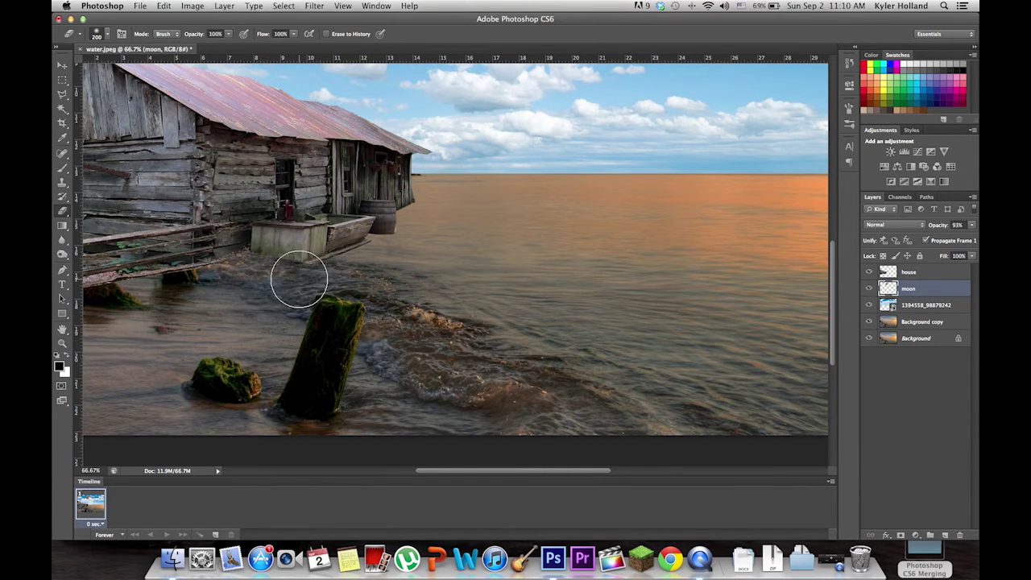
pyautogui.click(919, 272)
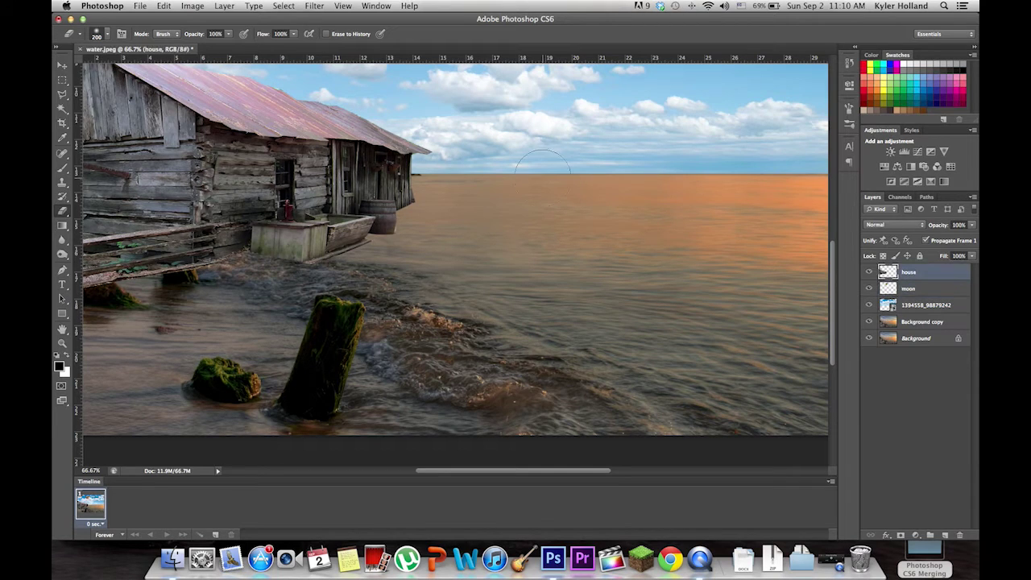
pyautogui.moveTo(258, 250)
pyautogui.mouseDown()
pyautogui.moveTo(298, 269)
pyautogui.moveTo(381, 253)
pyautogui.moveTo(363, 262)
pyautogui.moveTo(347, 267)
pyautogui.moveTo(436, 214)
pyautogui.moveTo(385, 241)
pyautogui.moveTo(412, 228)
pyautogui.moveTo(401, 234)
pyautogui.moveTo(414, 238)
pyautogui.moveTo(422, 216)
pyautogui.mouseUp()
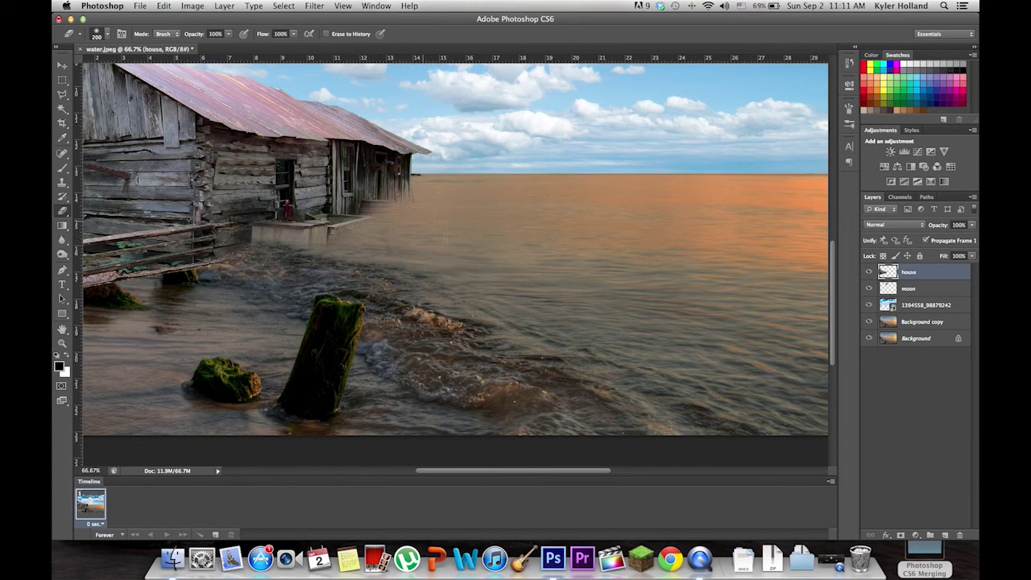
pyautogui.moveTo(358, 213)
pyautogui.mouseDown()
pyautogui.moveTo(365, 205)
pyautogui.moveTo(330, 269)
pyautogui.moveTo(278, 270)
pyautogui.moveTo(333, 266)
pyautogui.moveTo(276, 266)
pyautogui.moveTo(437, 203)
pyautogui.mouseUp()
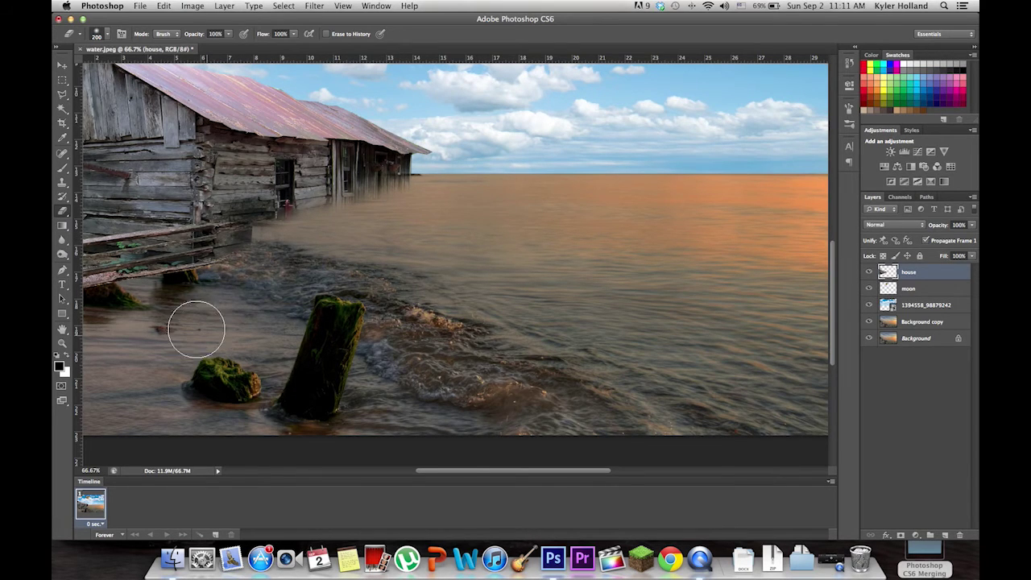
# Erase the wooden fence below the cabin so its base fades into the shore.
pyautogui.moveTo(104, 289)
pyautogui.mouseDown()
pyautogui.moveTo(97, 253)
pyautogui.moveTo(110, 302)
pyautogui.moveTo(78, 271)
pyautogui.moveTo(124, 277)
pyautogui.moveTo(106, 261)
pyautogui.moveTo(129, 258)
pyautogui.moveTo(208, 273)
pyautogui.moveTo(205, 254)
pyautogui.moveTo(255, 251)
pyautogui.moveTo(196, 258)
pyautogui.moveTo(213, 254)
pyautogui.moveTo(151, 245)
pyautogui.moveTo(169, 249)
pyautogui.moveTo(178, 232)
pyautogui.moveTo(189, 295)
pyautogui.moveTo(183, 239)
pyautogui.moveTo(81, 231)
pyautogui.moveTo(115, 241)
pyautogui.moveTo(89, 220)
pyautogui.moveTo(237, 256)
pyautogui.moveTo(308, 246)
pyautogui.mouseUp()
pyautogui.press('super+minus')
pyautogui.press('super+minus')
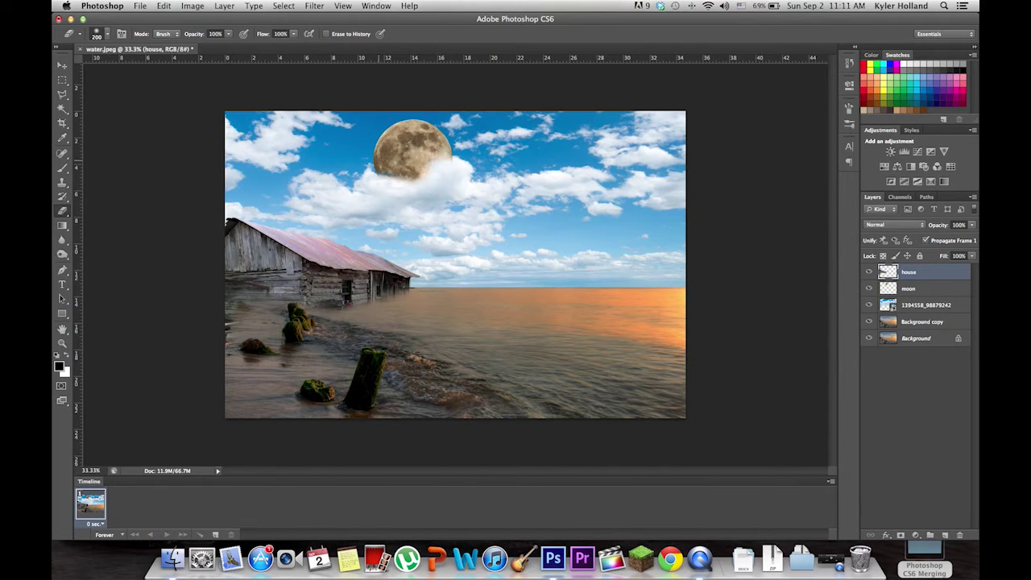
pyautogui.moveTo(414, 152); pyautogui.dragTo(414, 150)
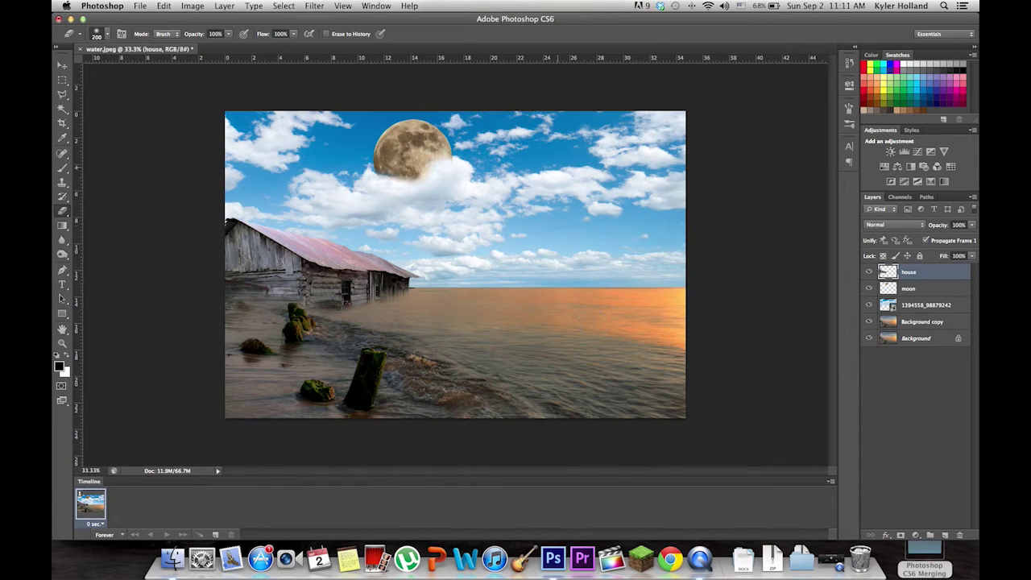
# Duplicate the sky layer 1394558_98879242 under its default copy name.
pyautogui.click(943, 308)
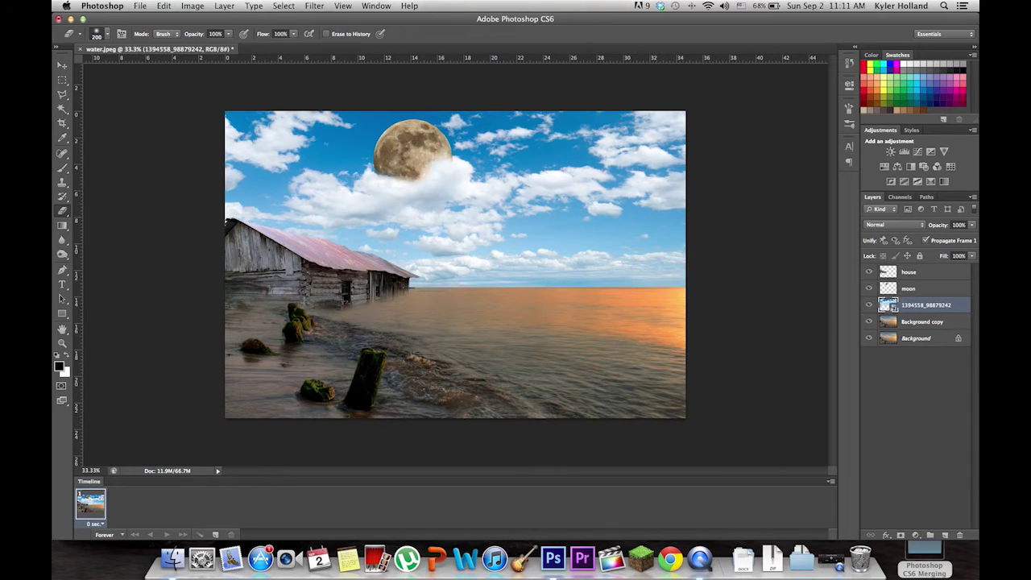
pyautogui.rightClick(913, 306)
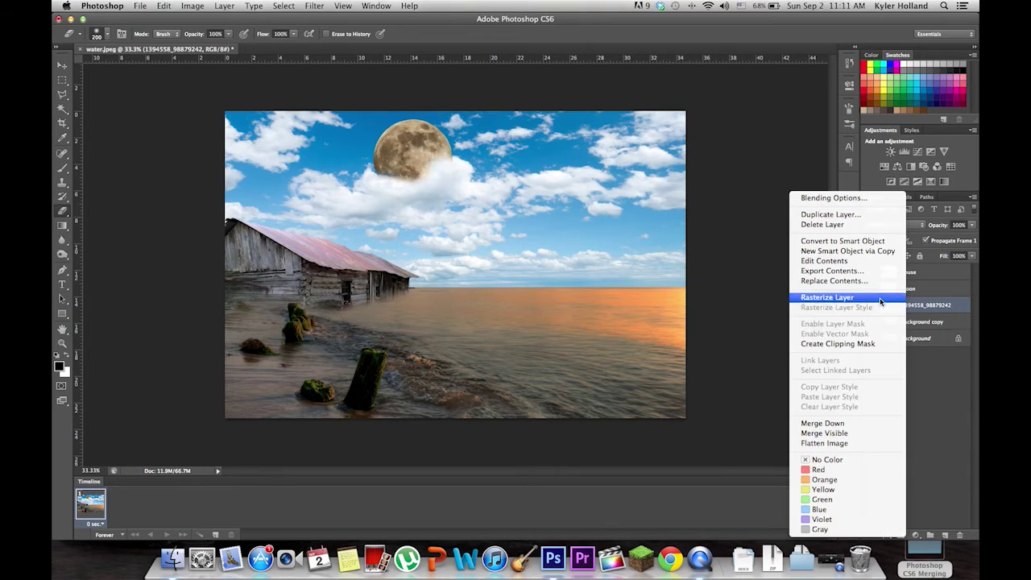
pyautogui.click(854, 214)
pyautogui.press('Return')
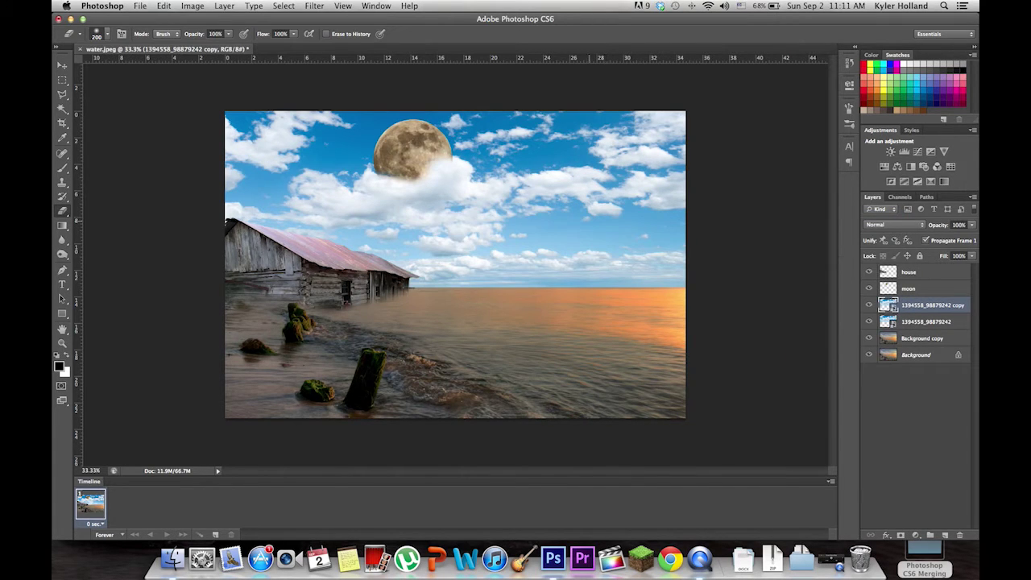
# Flip the sky copy vertically, move it down so its edge meets the horizon over the water, and apply the transform.
pyautogui.press('super+t')
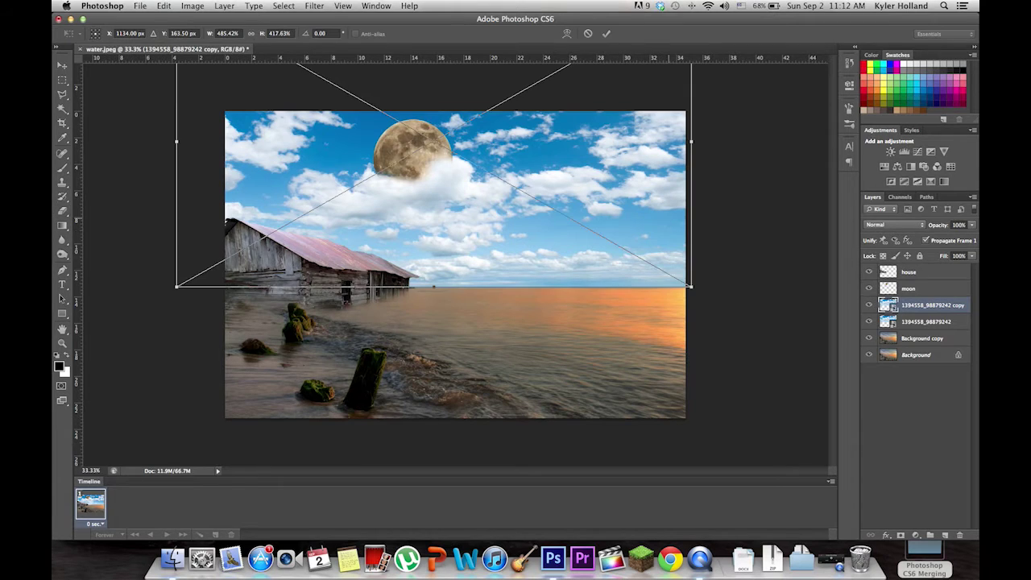
pyautogui.rightClick(647, 219)
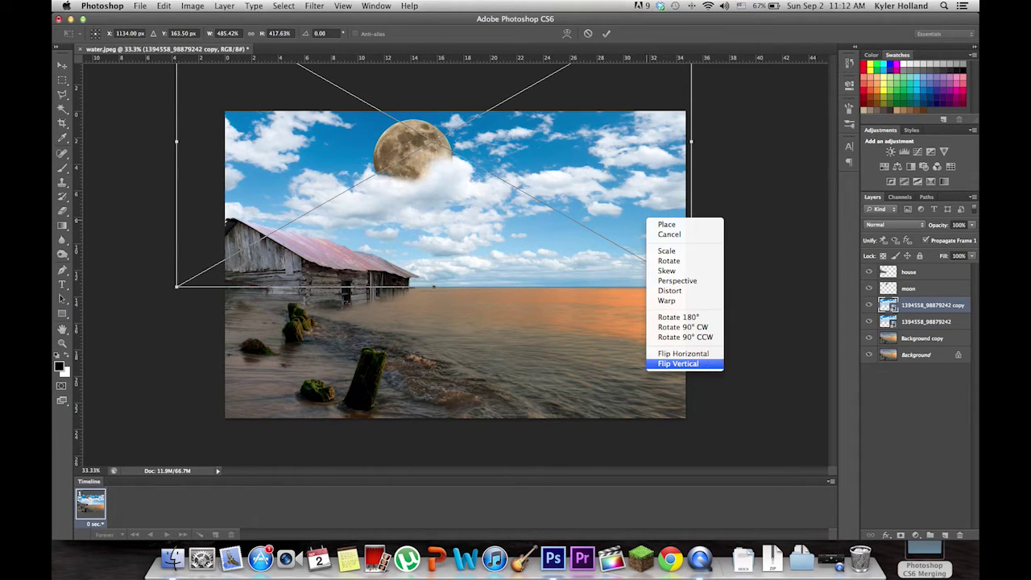
pyautogui.click(679, 363)
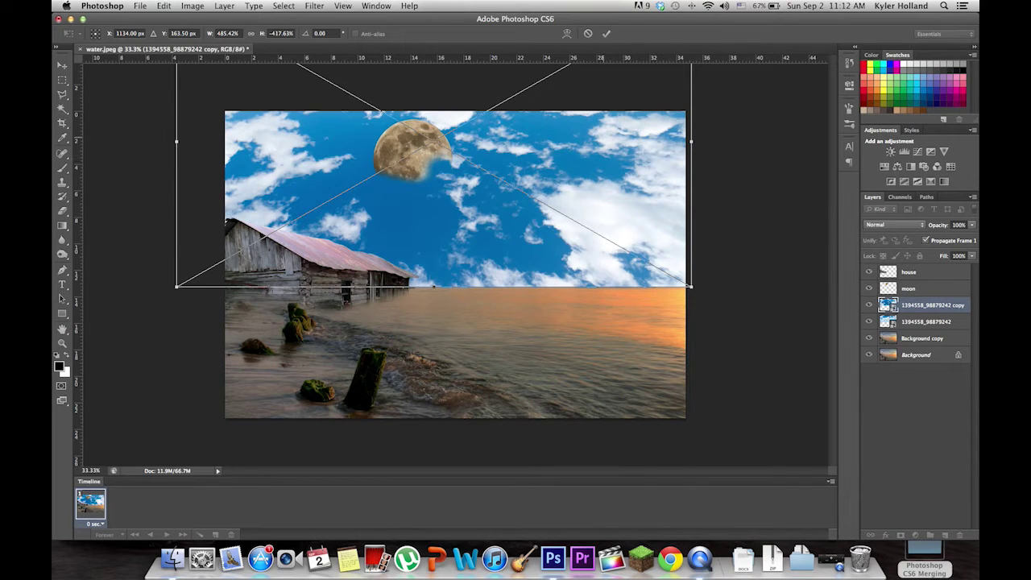
pyautogui.moveTo(611, 114); pyautogui.dragTo(624, 274)
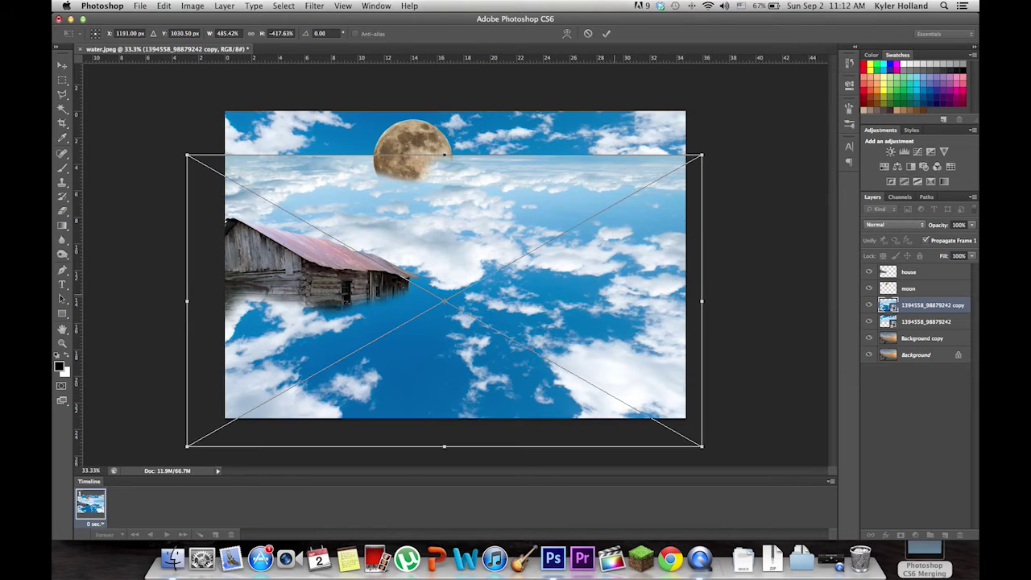
pyautogui.moveTo(616, 224); pyautogui.dragTo(638, 311)
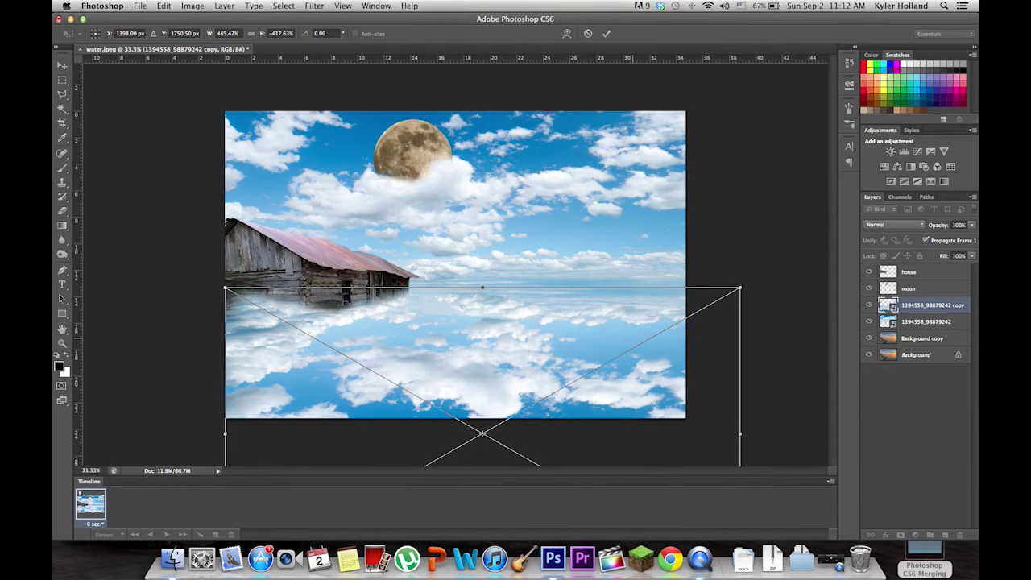
pyautogui.press('Return')
# Lower the flipped sky layer's opacity to 32% and rasterize the layer for erasing.
pyautogui.press('e')
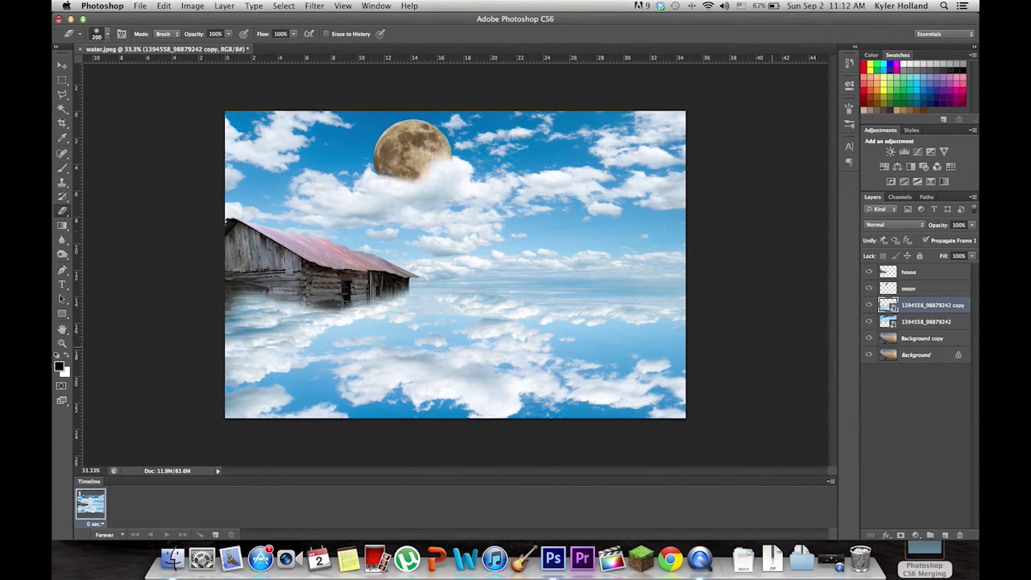
pyautogui.moveTo(939, 225); pyautogui.dragTo(884, 225)
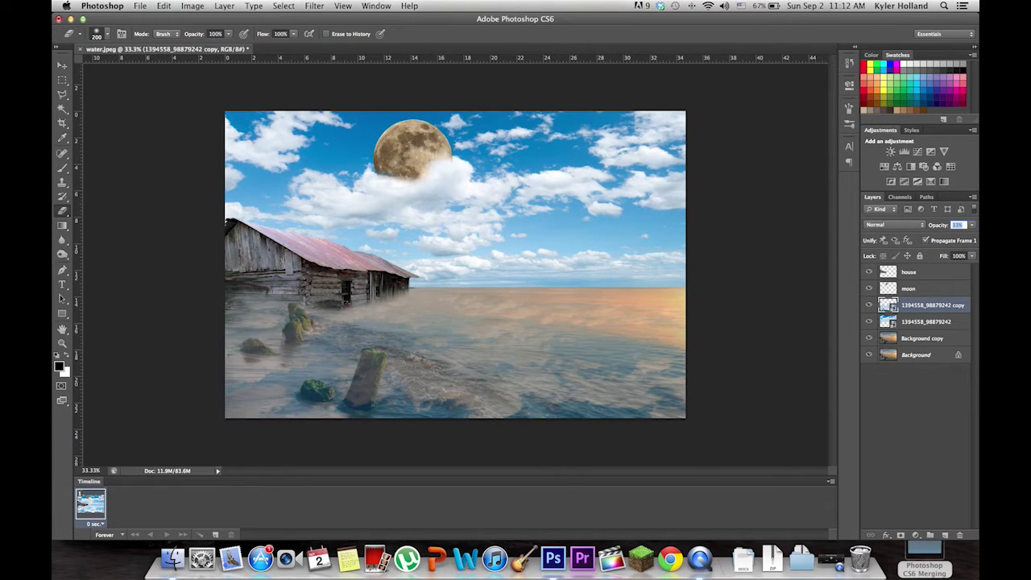
pyautogui.moveTo(884, 225); pyautogui.dragTo(884, 225)
pyautogui.click(366, 375)
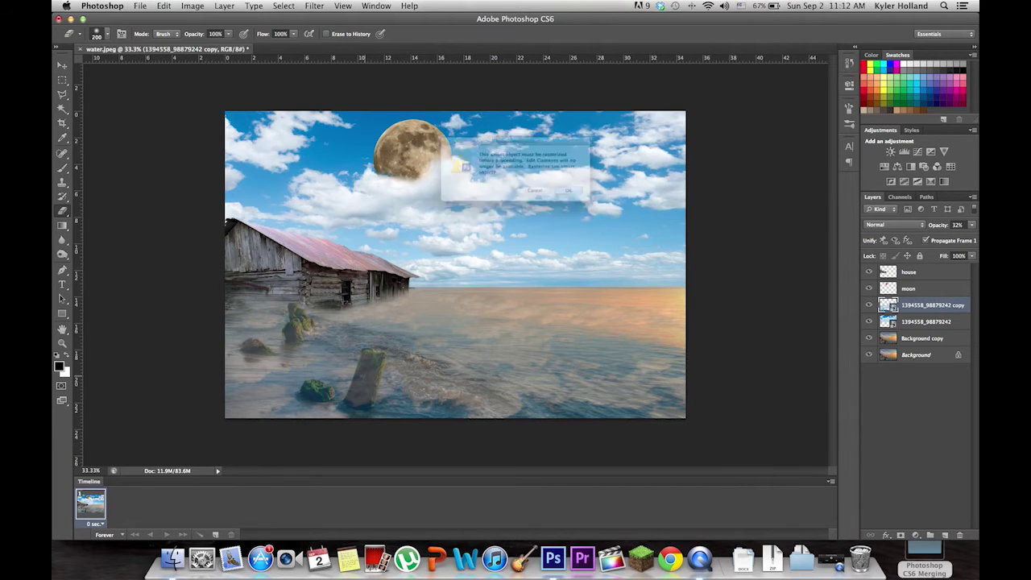
pyautogui.press('Return')
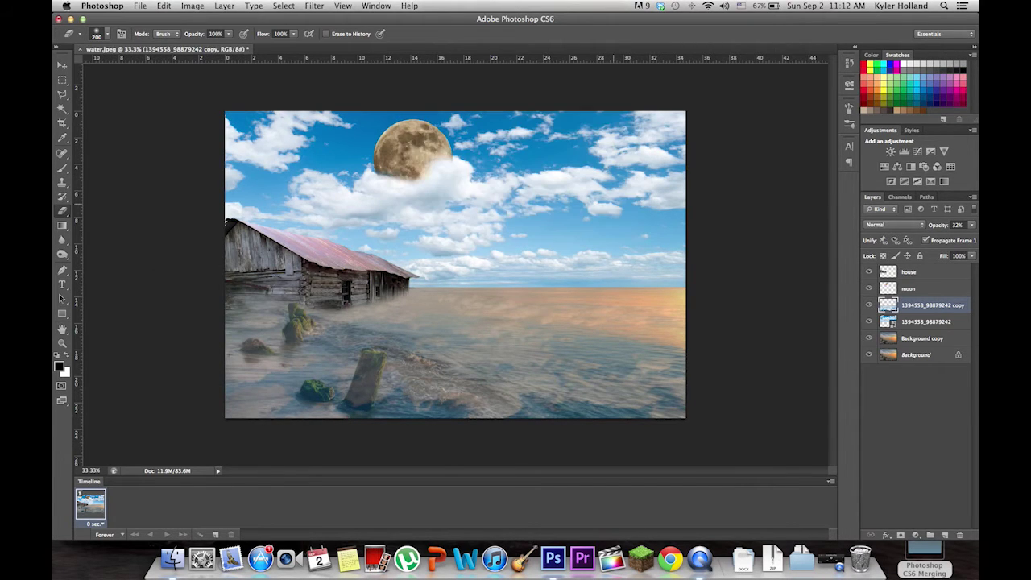
# Erase the reflected sky over the shore, rocks, posts and cabin base, using a 600 px Eraser brush.
pyautogui.press(']')
pyautogui.press(']')
pyautogui.press(']')
pyautogui.press(']')
pyautogui.moveTo(397, 415)
pyautogui.mouseDown()
pyautogui.moveTo(372, 405)
pyautogui.moveTo(541, 459)
pyautogui.moveTo(435, 405)
pyautogui.moveTo(411, 406)
pyautogui.moveTo(383, 385)
pyautogui.moveTo(283, 353)
pyautogui.moveTo(301, 353)
pyautogui.moveTo(236, 347)
pyautogui.moveTo(249, 374)
pyautogui.moveTo(362, 430)
pyautogui.mouseUp()
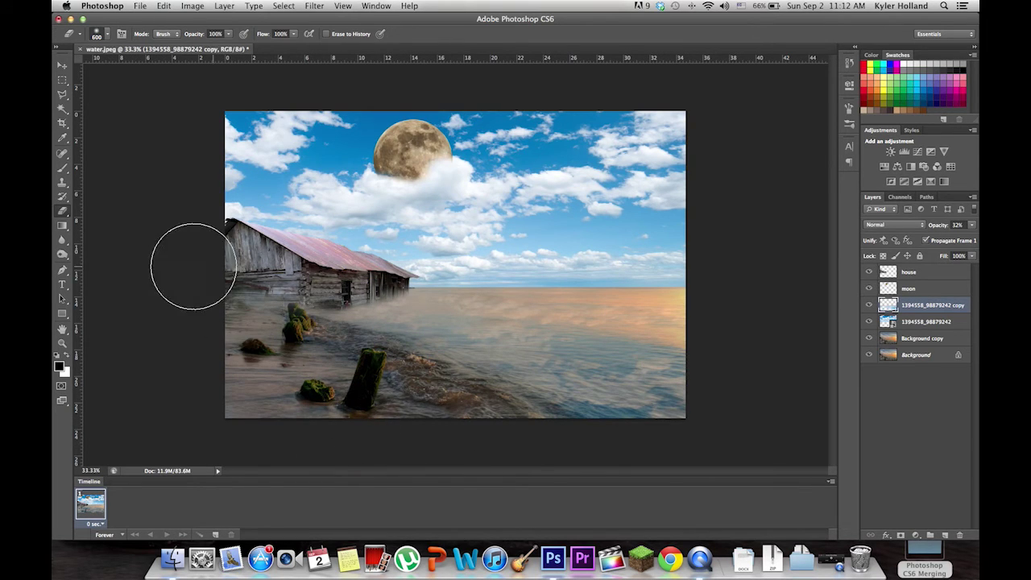
pyautogui.moveTo(246, 295)
pyautogui.mouseDown()
pyautogui.moveTo(244, 268)
pyautogui.moveTo(266, 247)
pyautogui.moveTo(290, 250)
pyautogui.moveTo(292, 271)
pyautogui.moveTo(383, 256)
pyautogui.mouseUp()
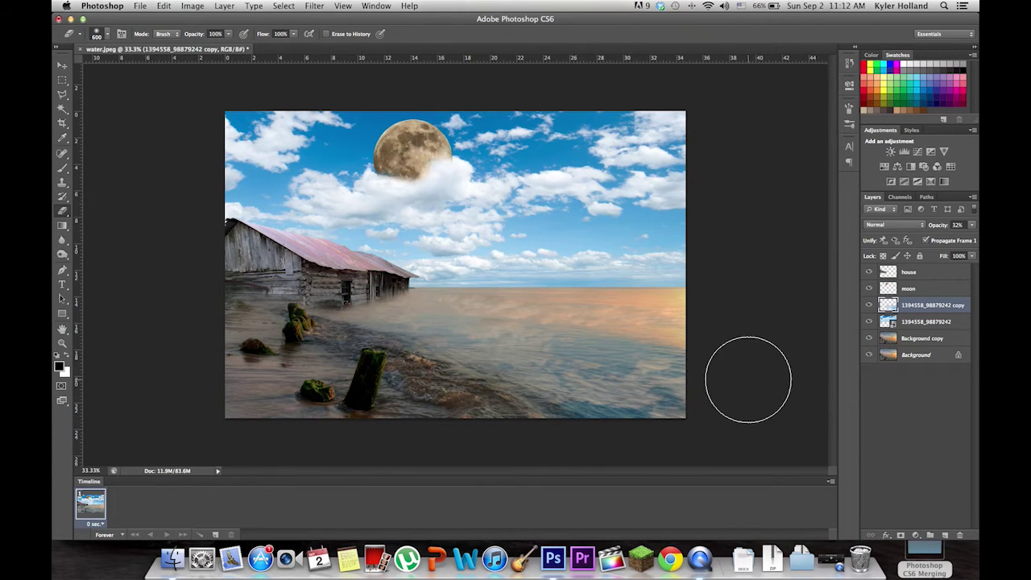
# Set the reflected sky layer's blend mode to Overlay, try 100% opacity, and reduce the opacity to a faint reflection on the water.
pyautogui.click(911, 225)
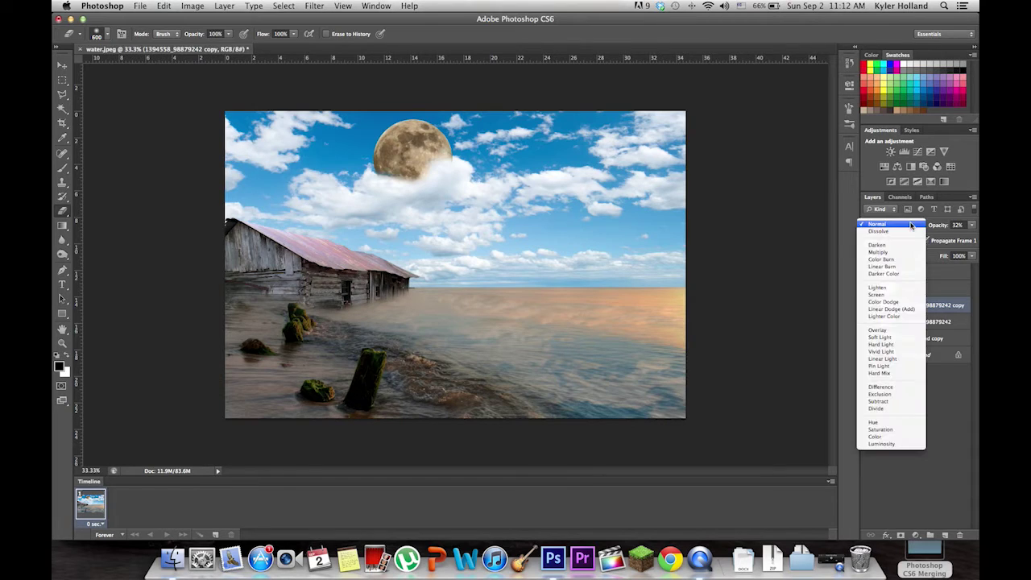
pyautogui.click(878, 330)
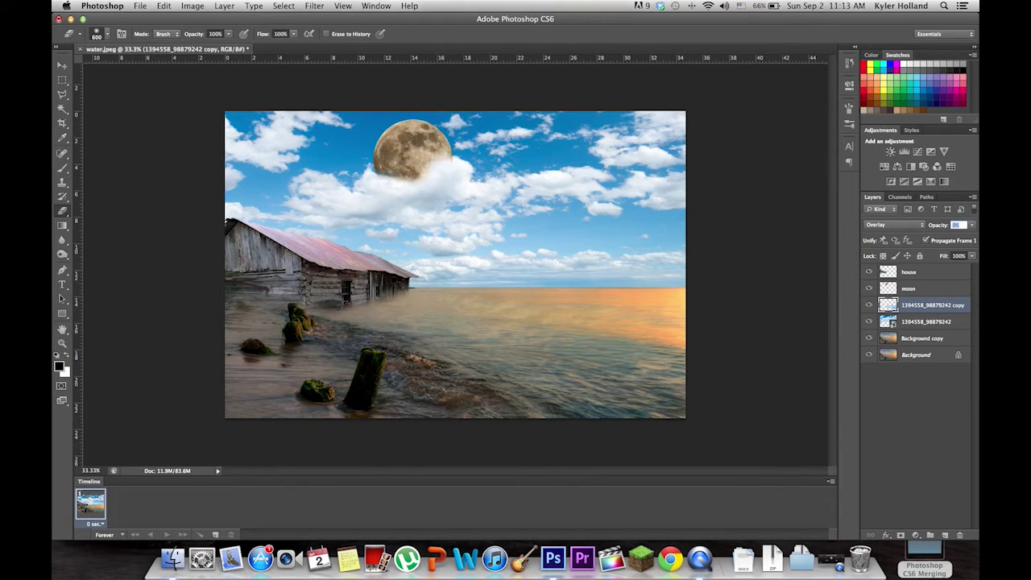
pyautogui.write('2')
pyautogui.press('Return')
pyautogui.click(935, 228)
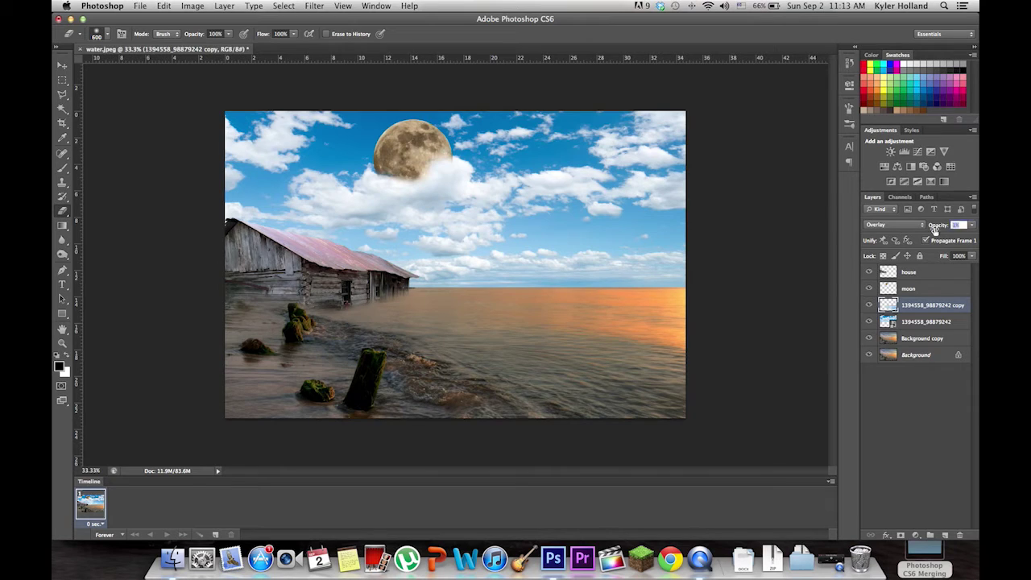
pyautogui.write('100')
pyautogui.press('Return')
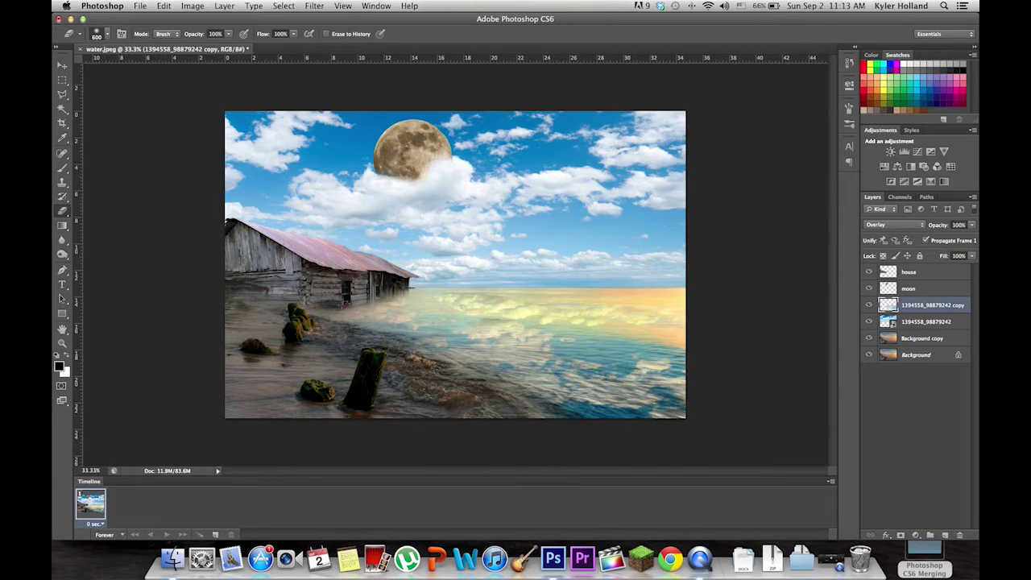
pyautogui.moveTo(893, 226)
pyautogui.mouseDown()
pyautogui.moveTo(879, 226)
pyautogui.moveTo(890, 226)
pyautogui.mouseUp()
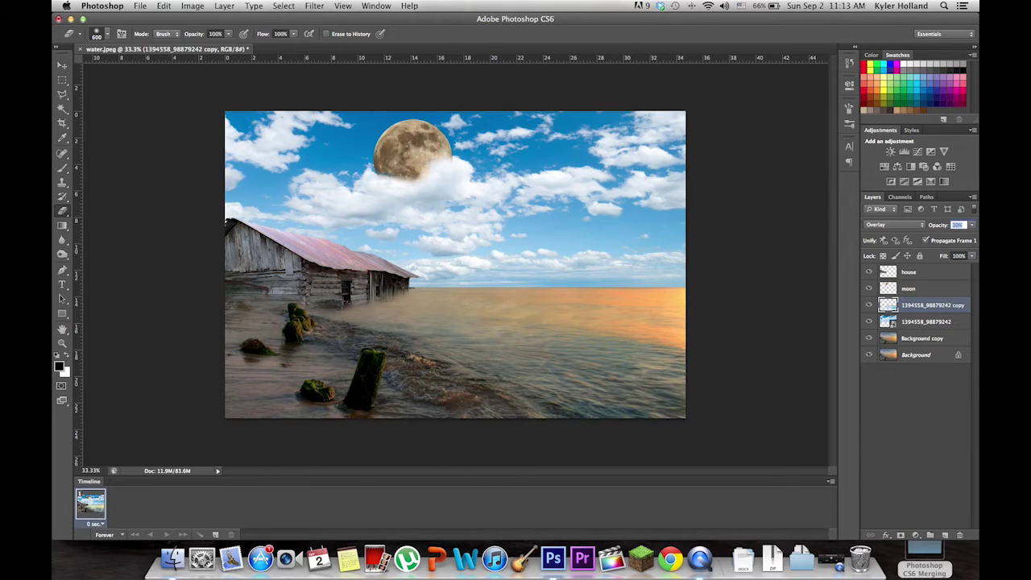
pyautogui.press('Return')
# Duplicate the moon layer under its default copy name.
pyautogui.click(909, 289)
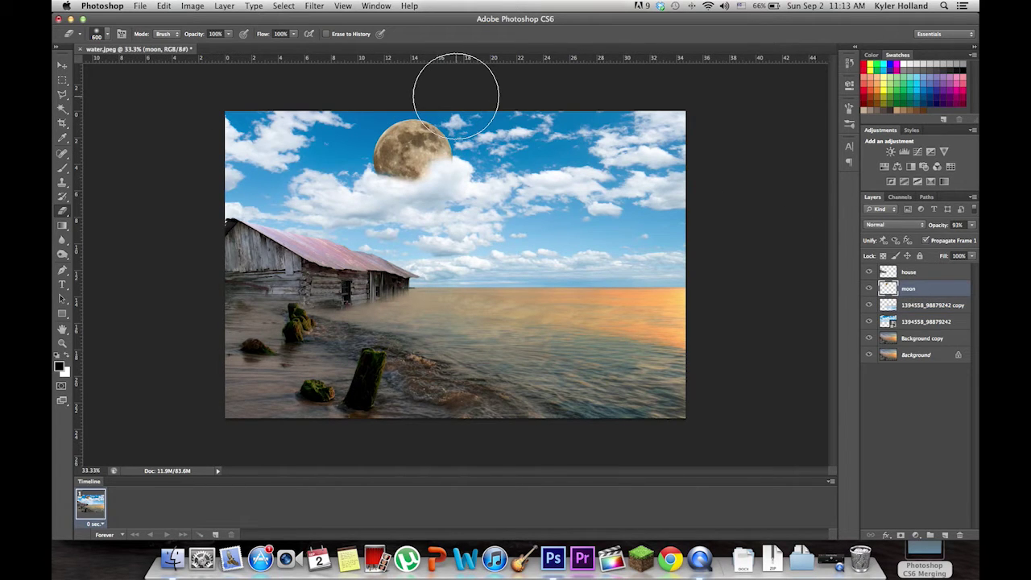
pyautogui.rightClick(908, 288)
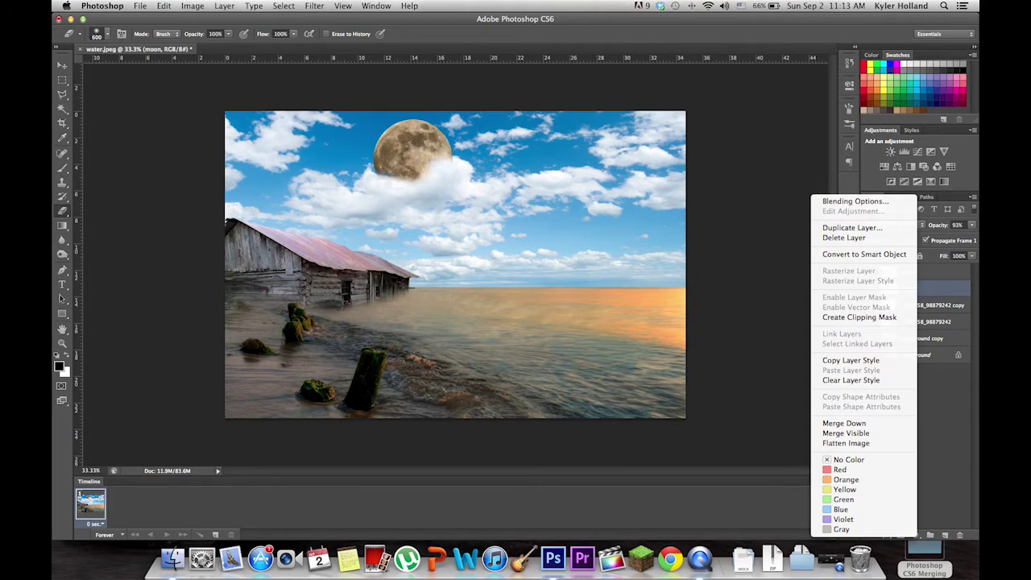
pyautogui.click(852, 227)
pyautogui.press('Return')
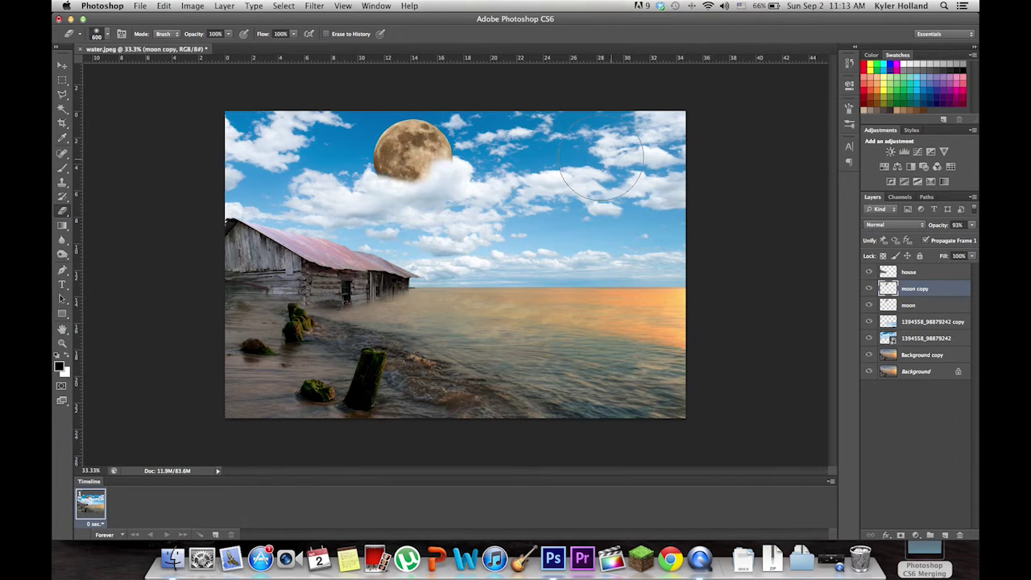
# Flip the moon copy vertically and move it onto the water just below the horizon.
pyautogui.hotkey('ctrl', 't')
pyautogui.moveTo(412, 152); pyautogui.dragTo(453, 282)
pyautogui.rightClick(474, 290)
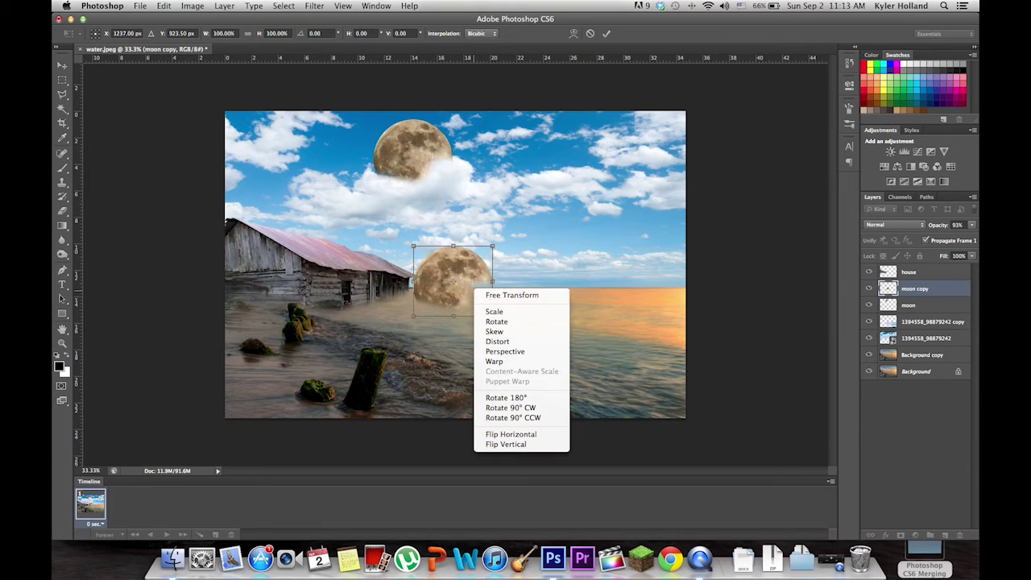
pyautogui.click(508, 444)
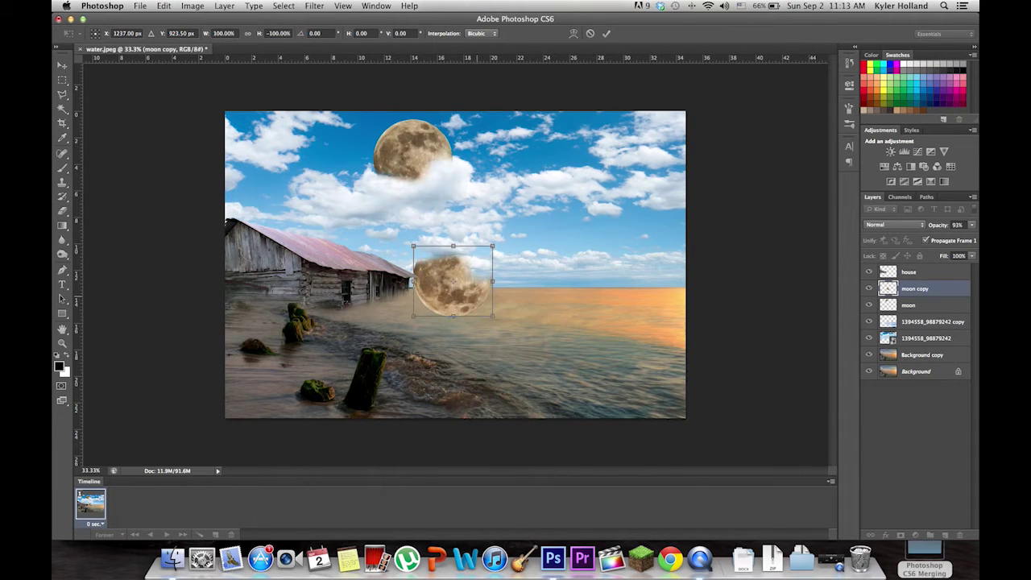
pyautogui.moveTo(479, 277); pyautogui.dragTo(518, 308)
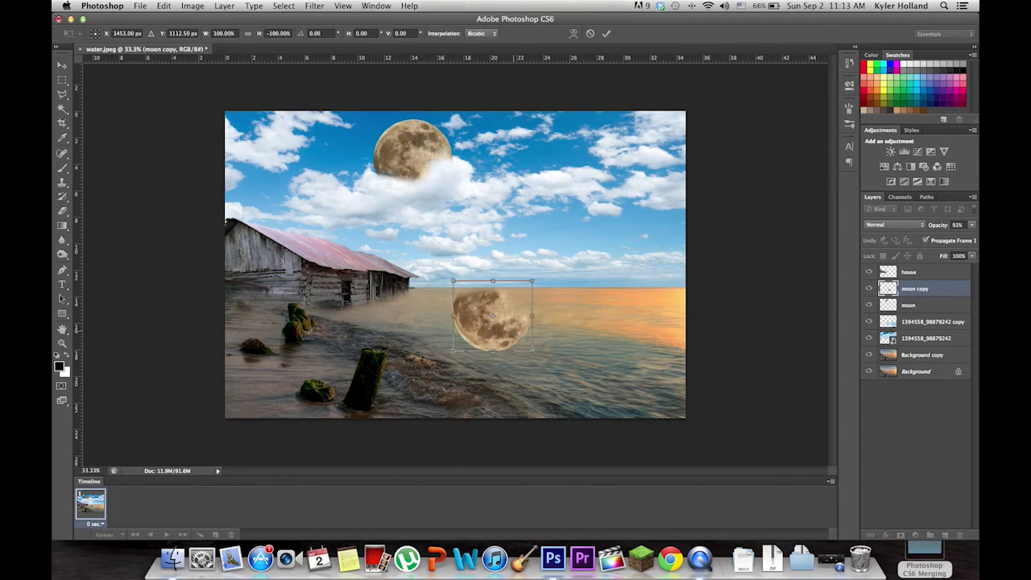
pyautogui.press('Return')
pyautogui.press('e')
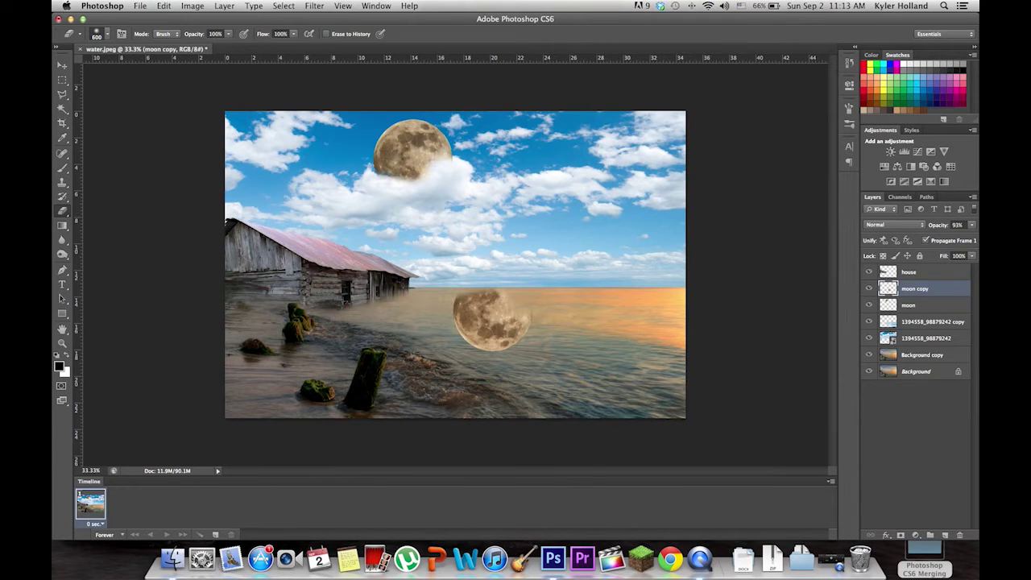
# Lower the moon copy layer's opacity to 35%.
pyautogui.moveTo(937, 225); pyautogui.dragTo(910, 225)
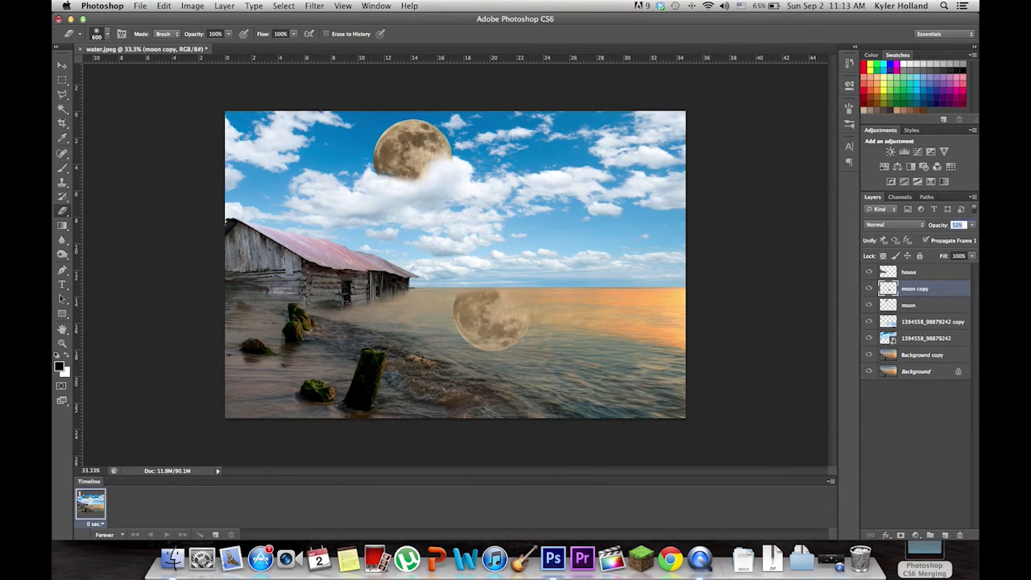
pyautogui.write('35')
pyautogui.press('Return')
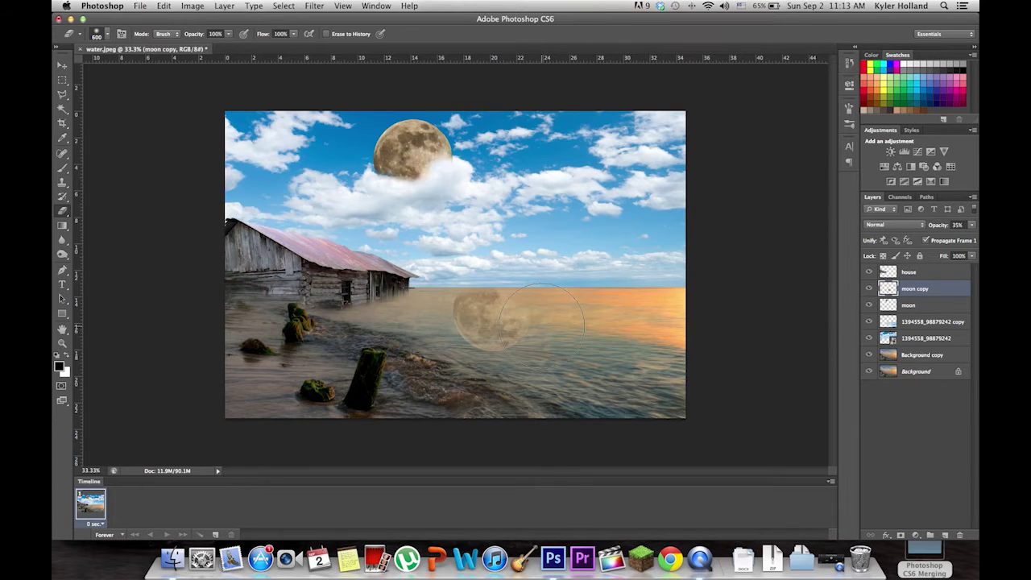
# Reshape the reflected moon with a Perspective transform, narrowing its upper edge and widening its lower edge, and adjust its placement on the water.
pyautogui.press('super+t')
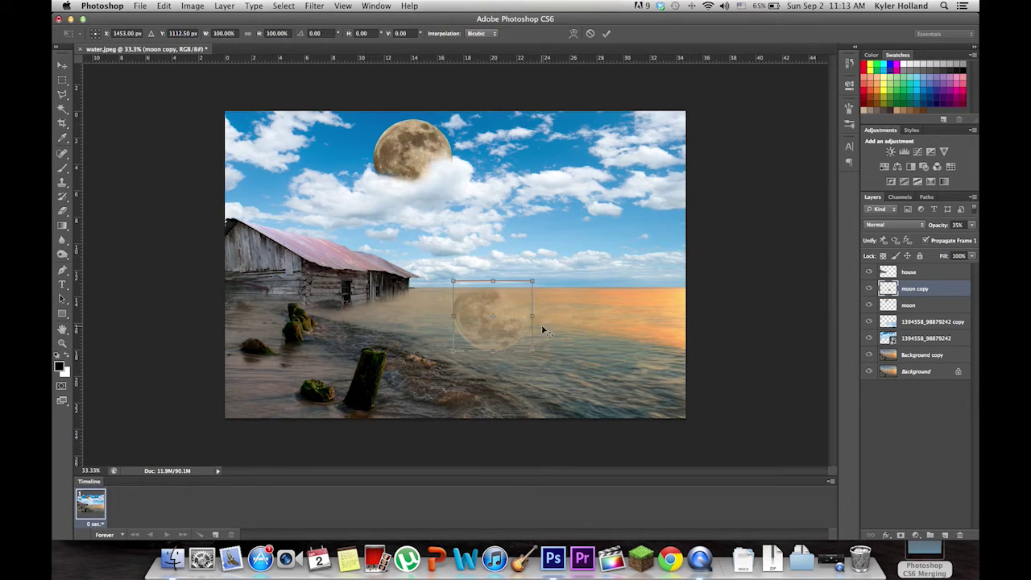
pyautogui.rightClick(503, 319)
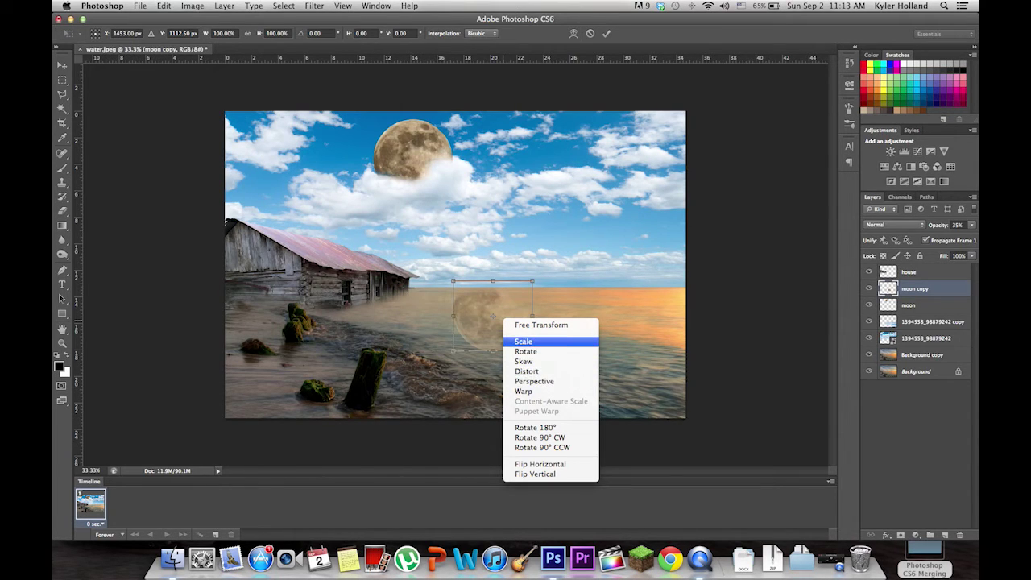
pyautogui.click(534, 381)
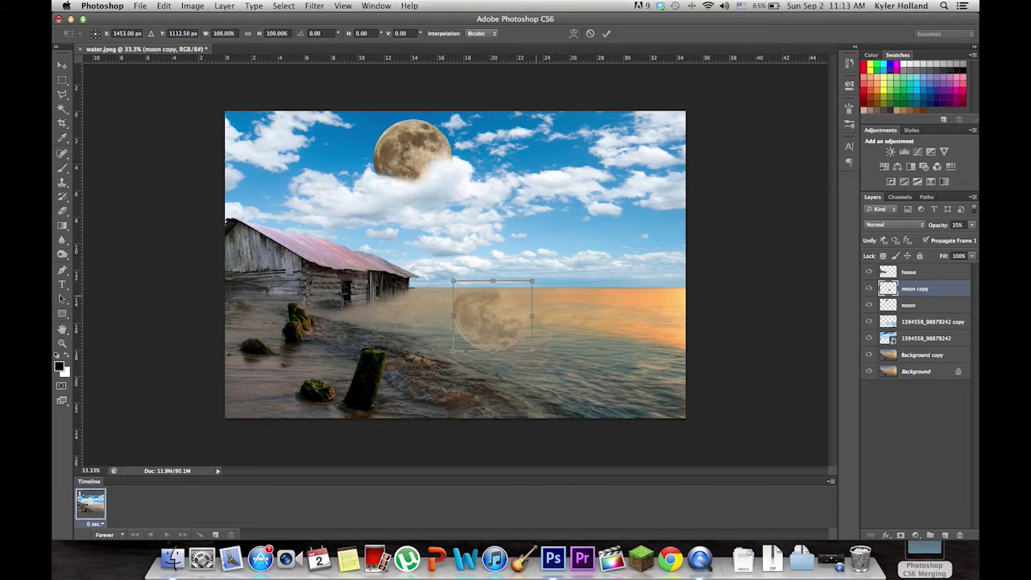
pyautogui.moveTo(533, 281); pyautogui.dragTo(517, 283)
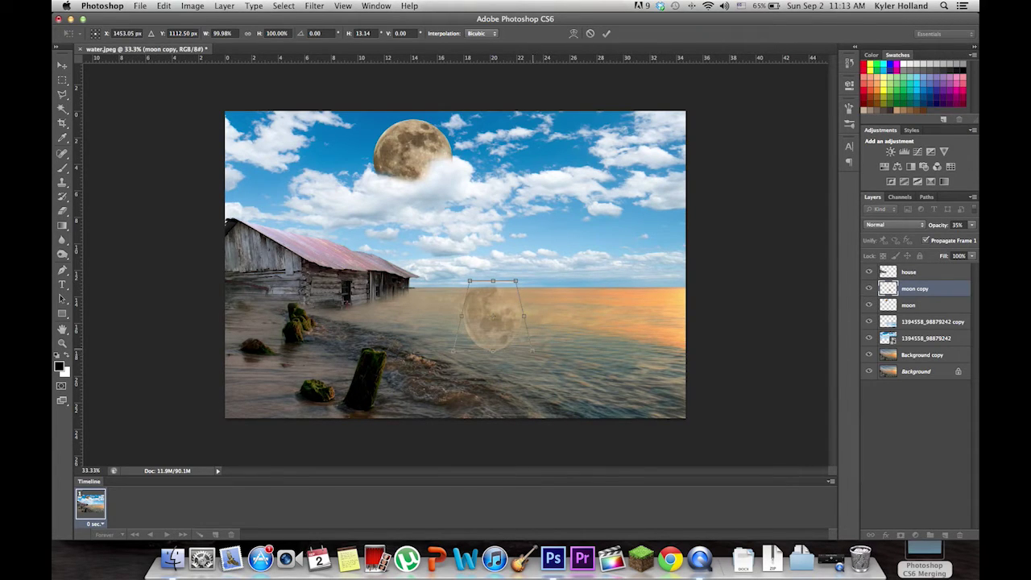
pyautogui.moveTo(531, 351); pyautogui.dragTo(550, 350)
pyautogui.moveTo(541, 304); pyautogui.dragTo(543, 298)
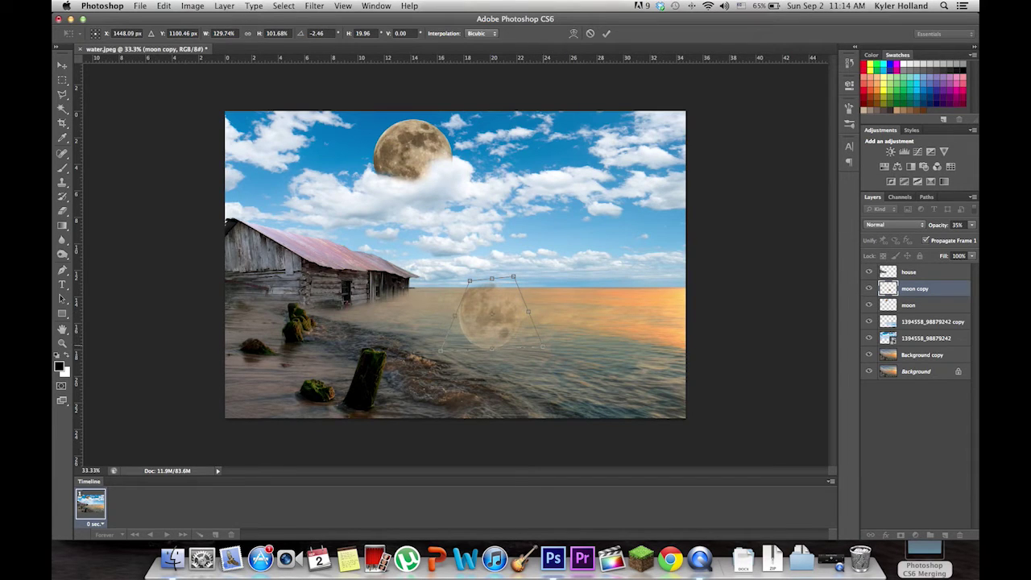
pyautogui.moveTo(543, 346); pyautogui.dragTo(558, 345)
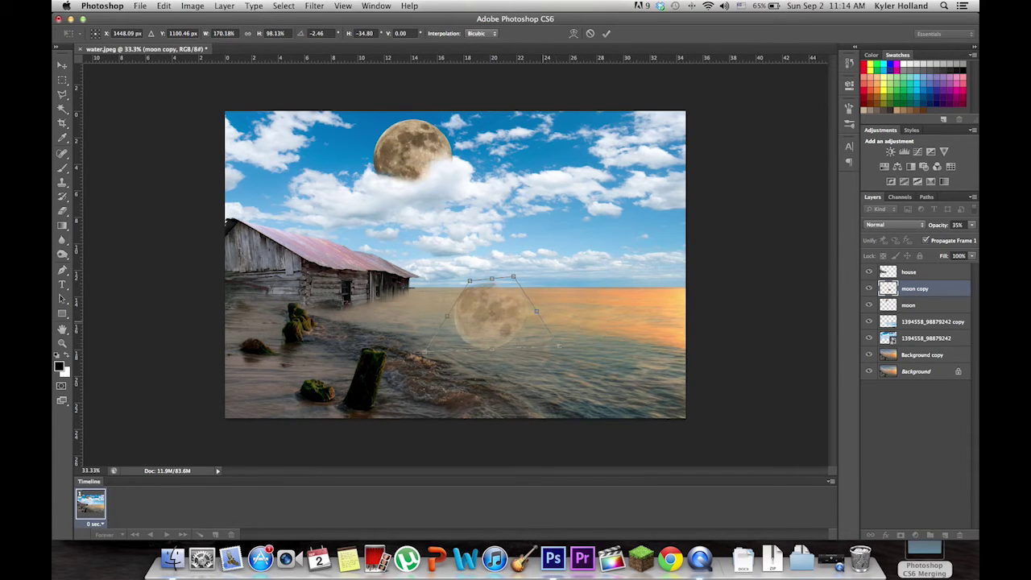
pyautogui.moveTo(514, 278)
pyautogui.mouseDown()
pyautogui.moveTo(503, 315)
pyautogui.moveTo(551, 324)
pyautogui.mouseUp()
pyautogui.press('Return')
pyautogui.press('e')
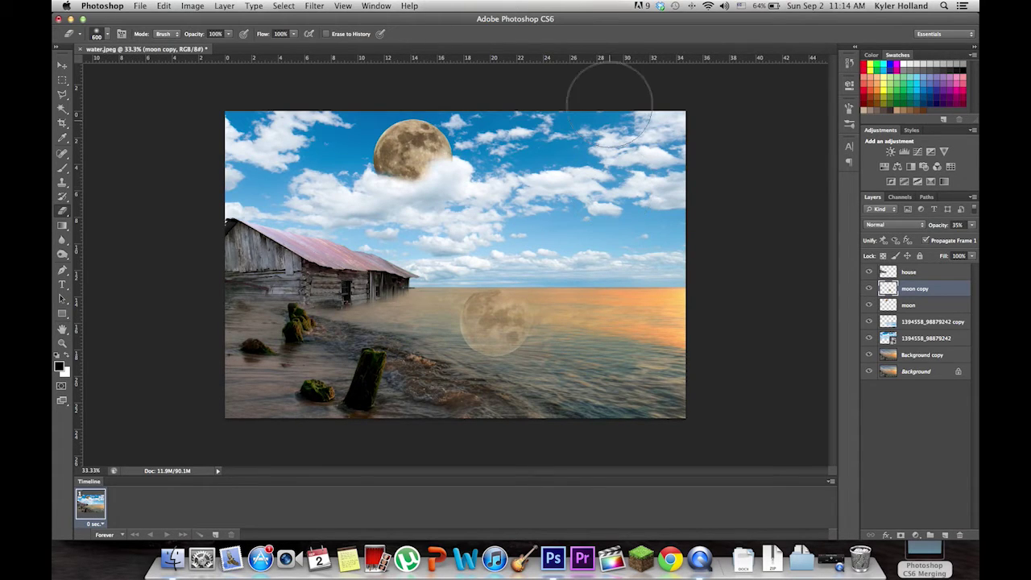
# Scale the reflected moon's width to about 110% and adjust its rotation and position on the water.
pyautogui.press('super+t')
pyautogui.press('super+t')
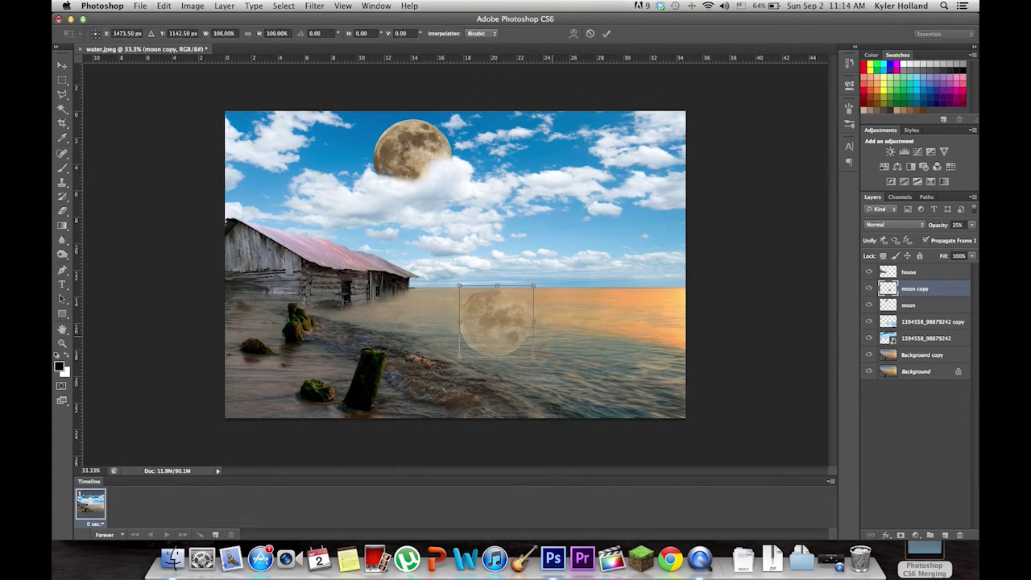
pyautogui.rightClick(525, 343)
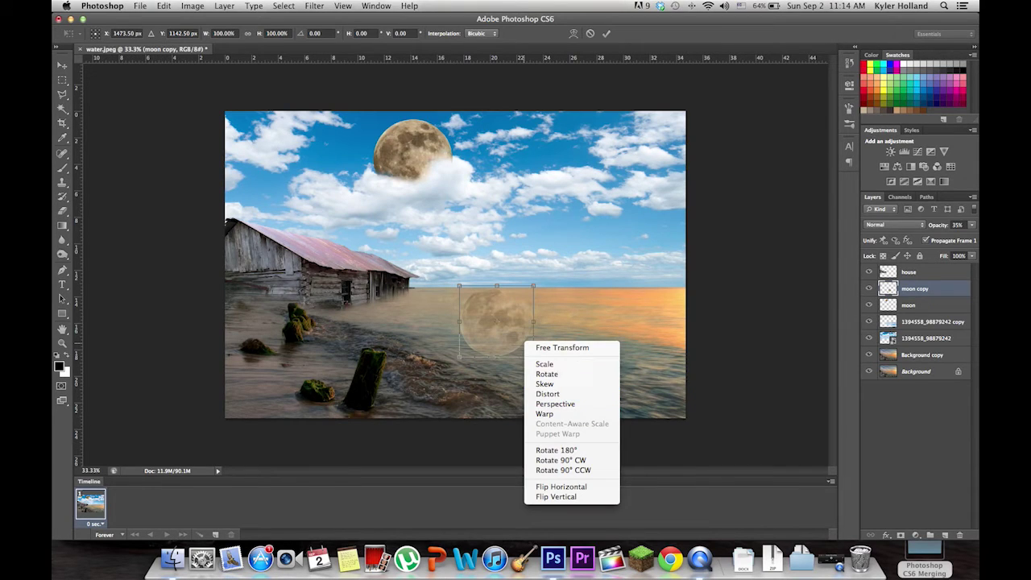
pyautogui.click(578, 364)
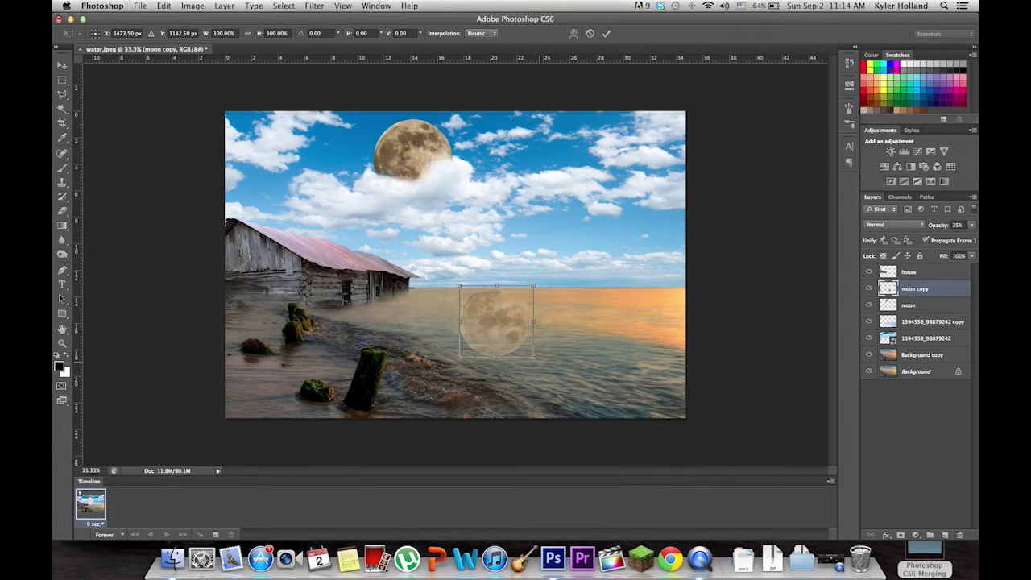
pyautogui.moveTo(533, 320); pyautogui.dragTo(542, 321)
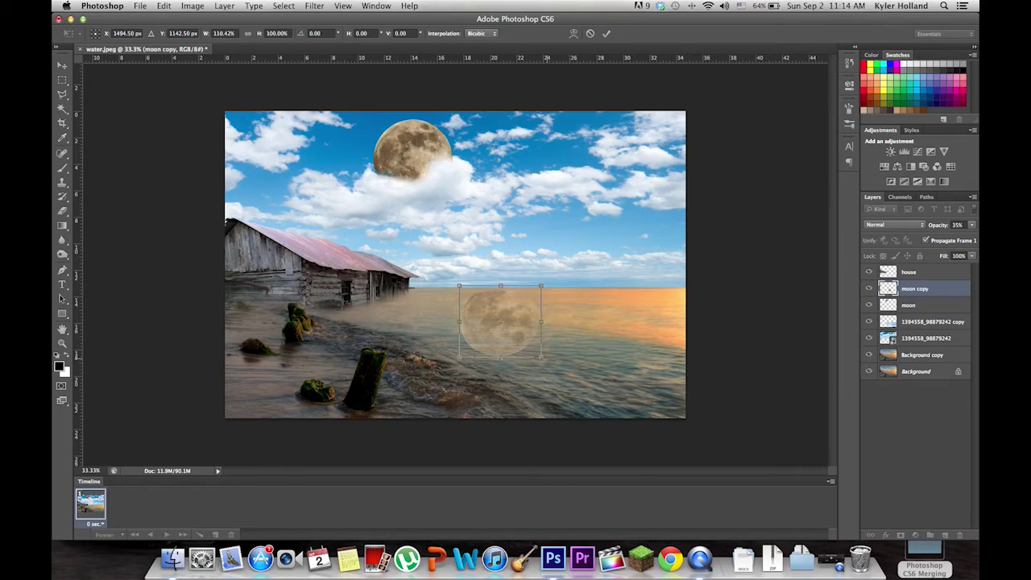
pyautogui.rightClick(522, 339)
pyautogui.click(557, 375)
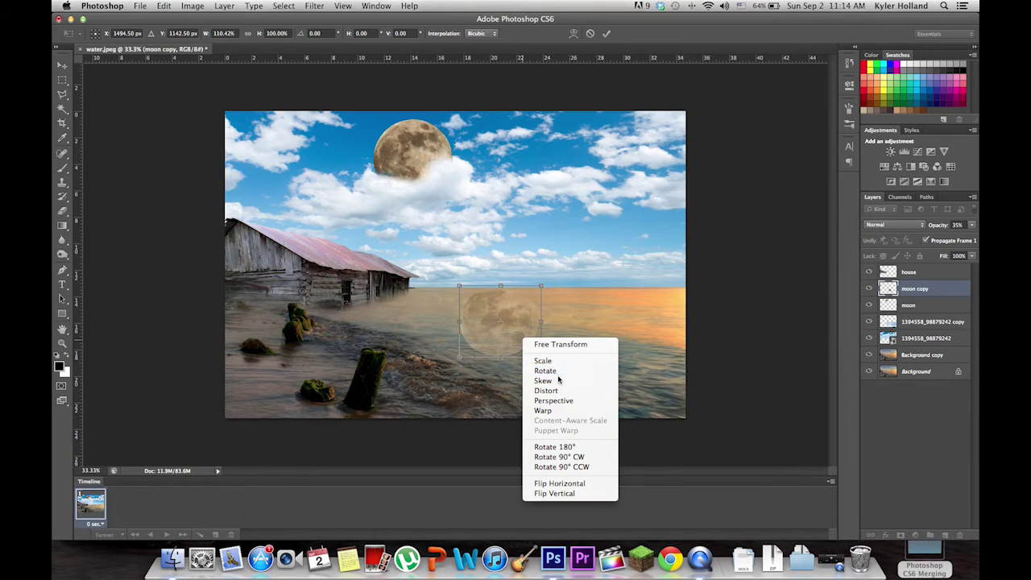
pyautogui.moveTo(548, 363); pyautogui.dragTo(558, 356)
pyautogui.press('Return')
pyautogui.press('e')
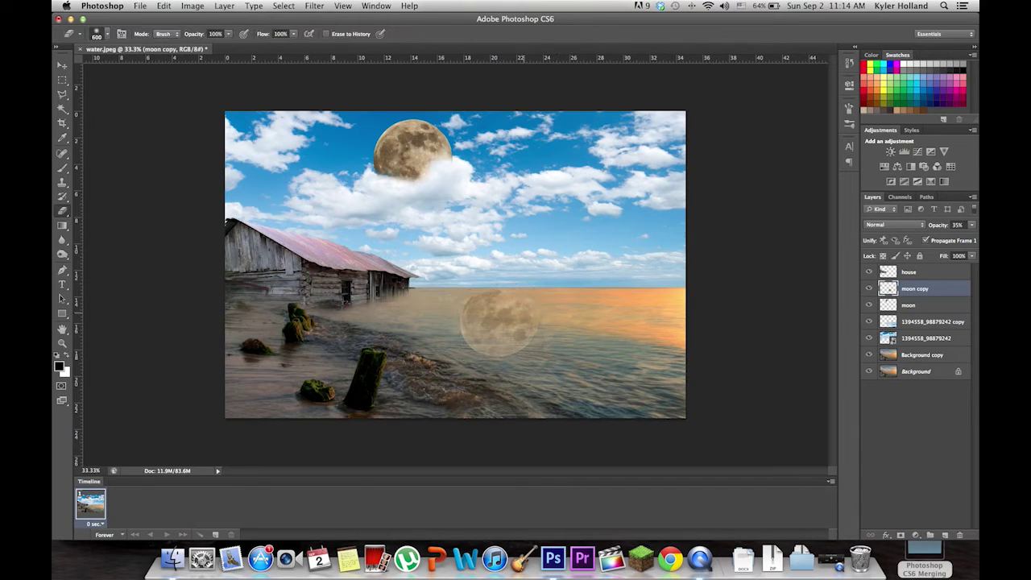
pyautogui.moveTo(524, 324); pyautogui.dragTo(518, 327)
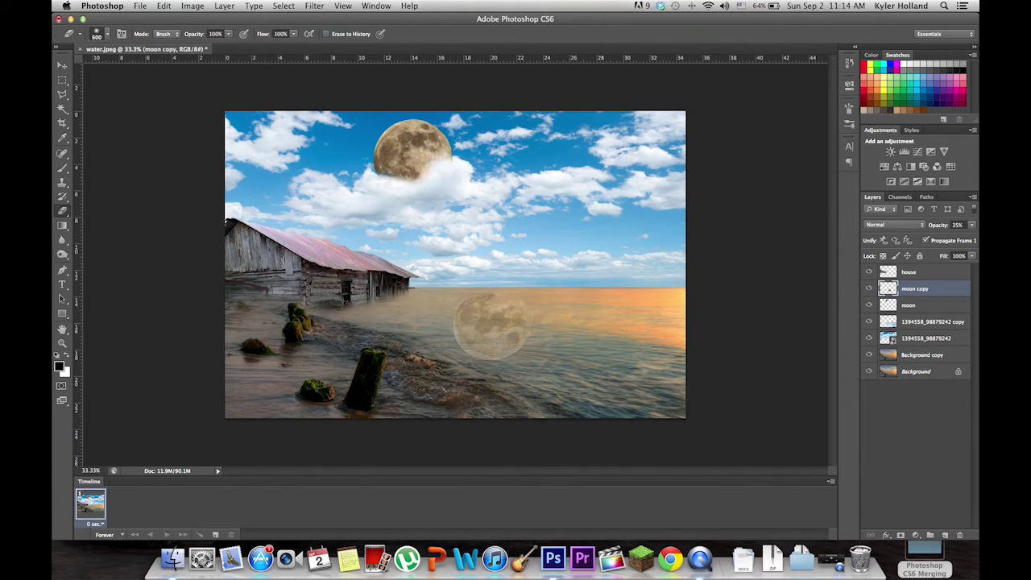
# Set the moon copy layer's blend mode to Darken and its opacity to 35%.
pyautogui.click(895, 224)
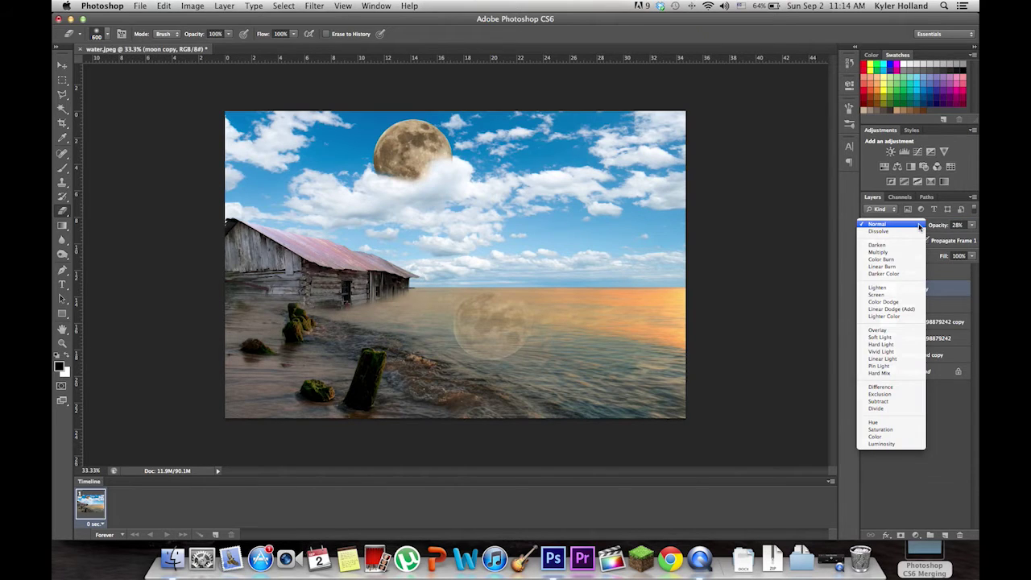
pyautogui.click(878, 244)
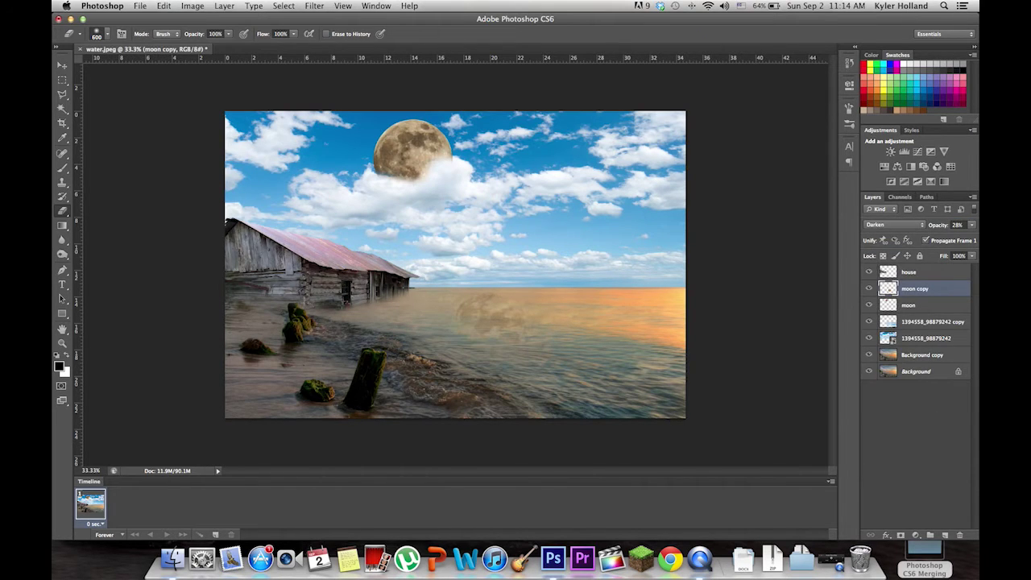
pyautogui.click(910, 229)
pyautogui.click(878, 224)
pyautogui.moveTo(941, 225); pyautogui.dragTo(951, 225)
# Apply a Ripple filter to the moon copy layer with an amount of 131% and size Large.
pyautogui.keyDown('super'); pyautogui.click(915, 325); pyautogui.keyUp('super')
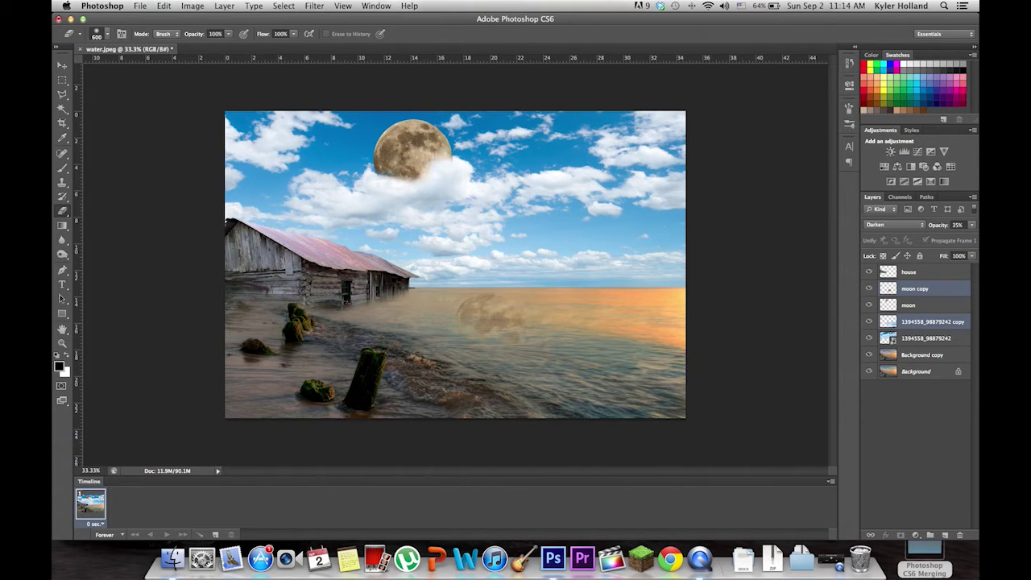
pyautogui.click(314, 5)
pyautogui.moveTo(360, 157)
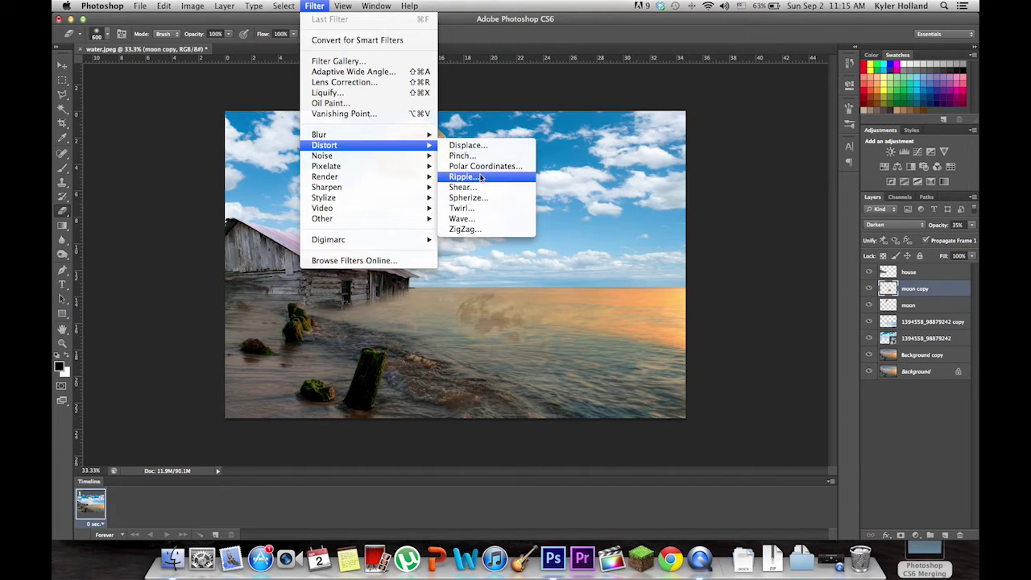
pyautogui.click(465, 176)
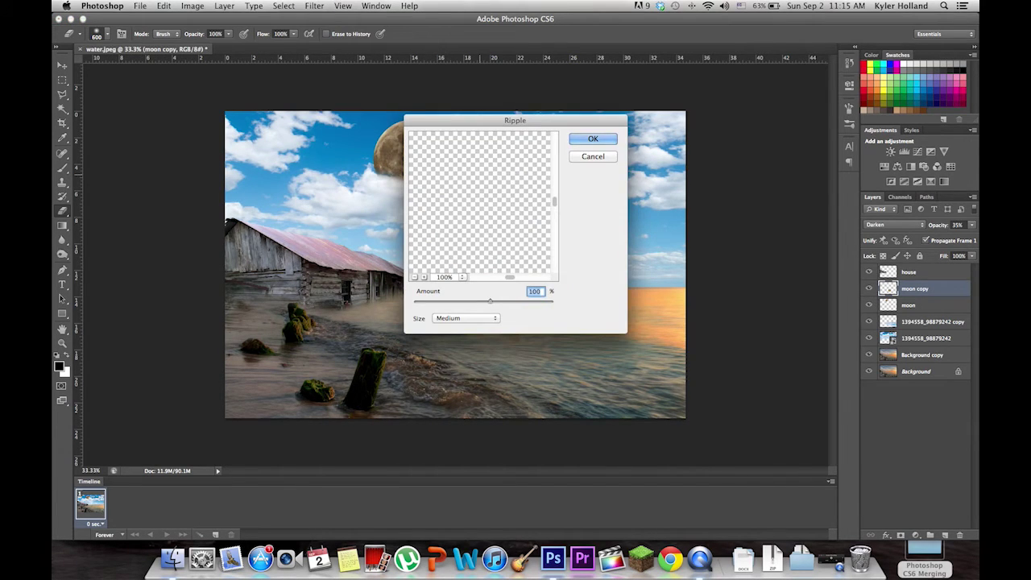
pyautogui.press('super+minus')
pyautogui.press('super+minus')
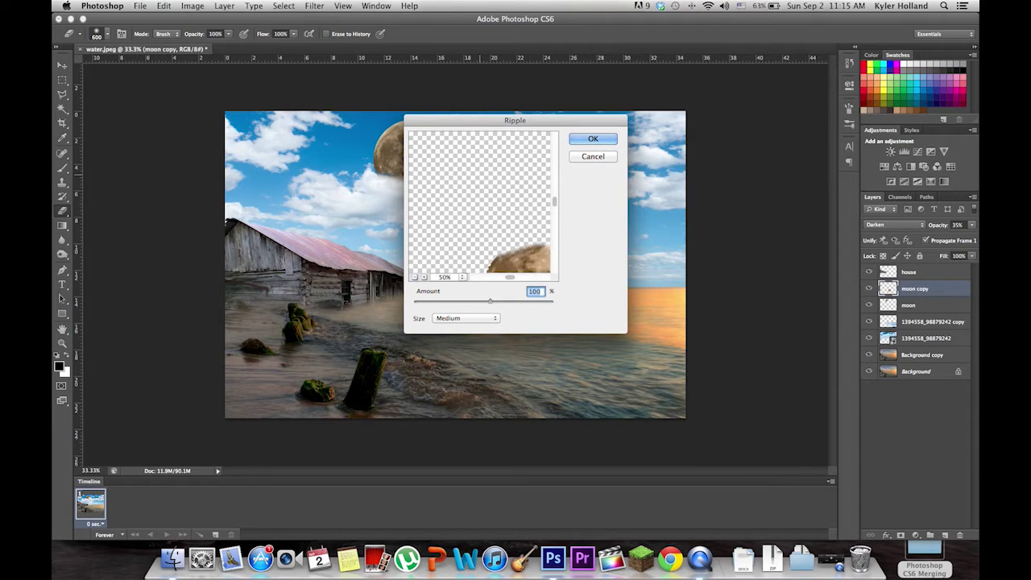
pyautogui.moveTo(555, 201); pyautogui.dragTo(554, 241)
pyautogui.moveTo(489, 301)
pyautogui.mouseDown()
pyautogui.moveTo(528, 302)
pyautogui.moveTo(499, 301)
pyautogui.mouseUp()
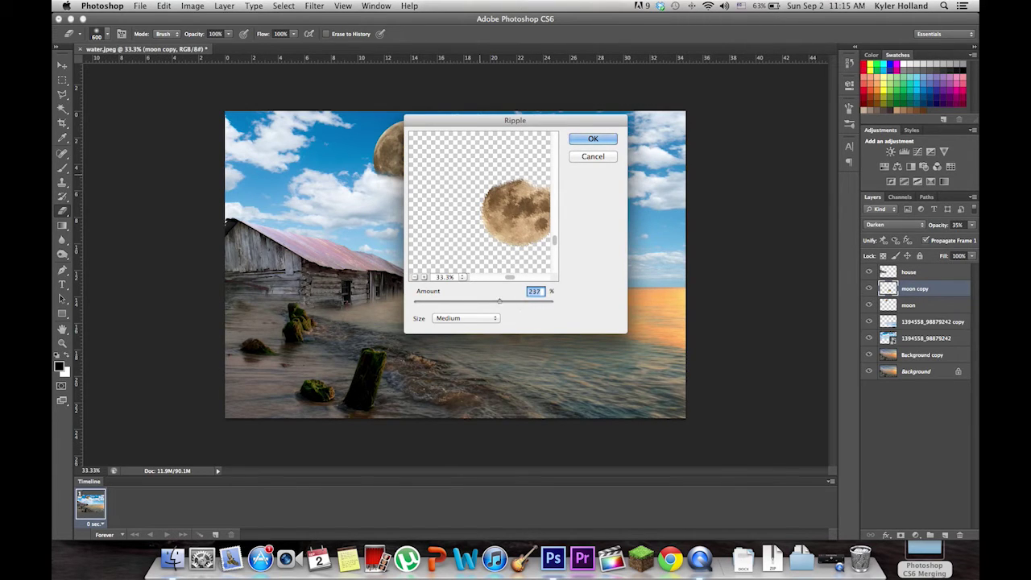
pyautogui.click(466, 318)
pyautogui.click(445, 326)
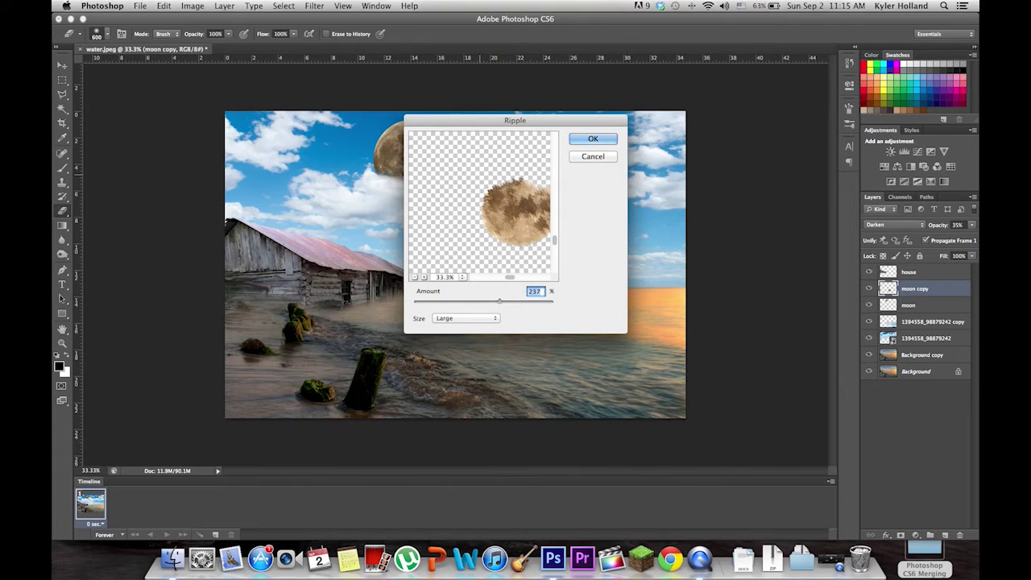
pyautogui.moveTo(500, 301)
pyautogui.mouseDown()
pyautogui.moveTo(456, 301)
pyautogui.moveTo(496, 301)
pyautogui.mouseUp()
pyautogui.moveTo(498, 301); pyautogui.dragTo(487, 303)
pyautogui.click(588, 138)
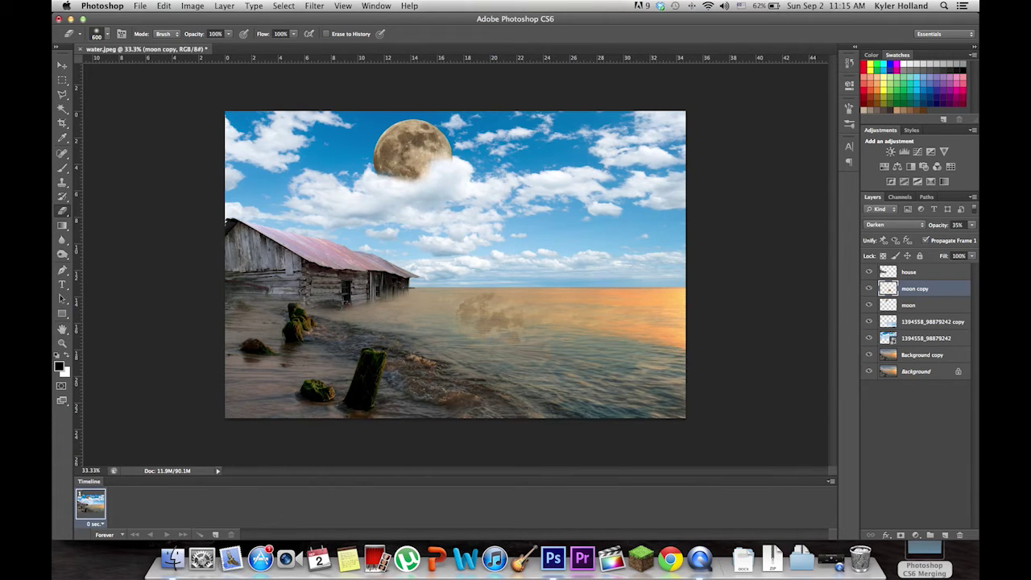
# Apply a Ripple filter to the reflected sky layer with an amount of 287% and size Large.
pyautogui.hotkey('alt', '[')
pyautogui.hotkey('alt', '[')
pyautogui.click(314, 5)
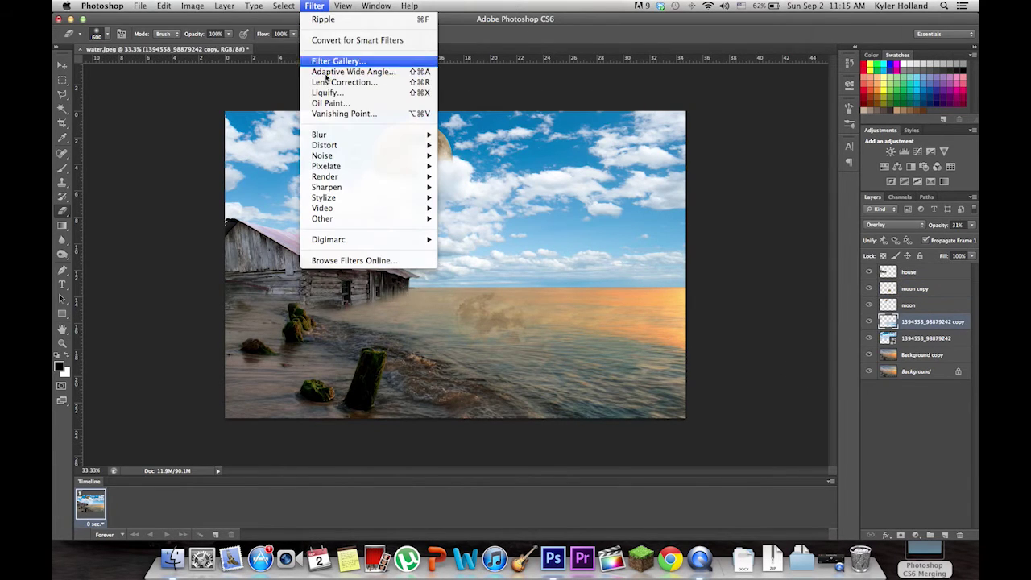
pyautogui.moveTo(357, 135)
pyautogui.moveTo(407, 146)
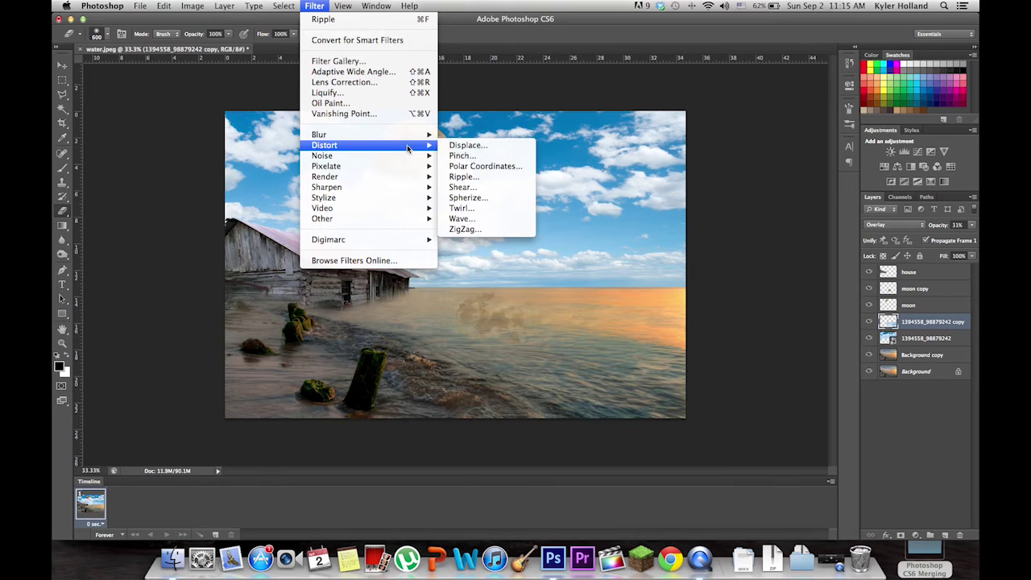
pyautogui.click(466, 177)
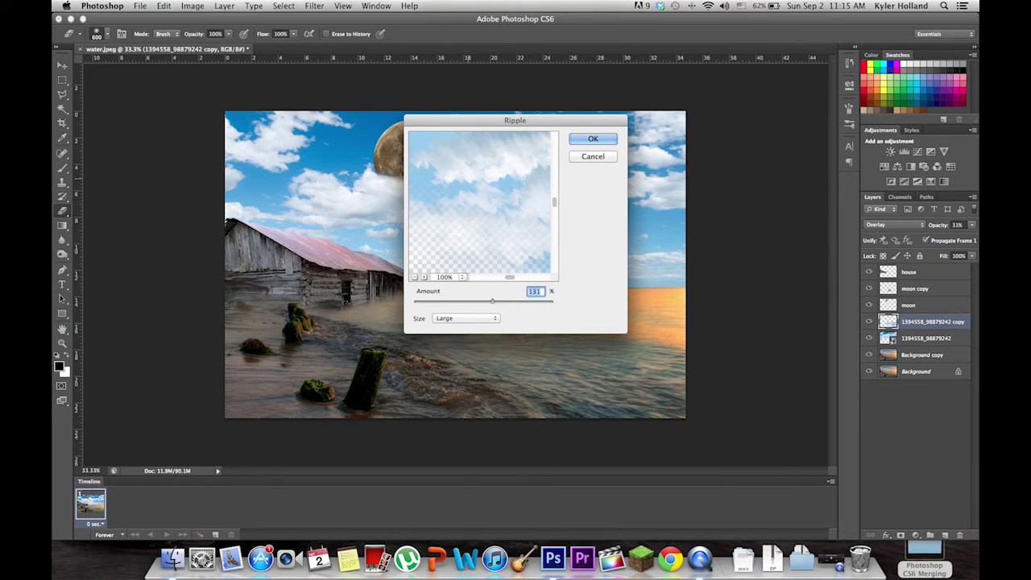
pyautogui.write('287')
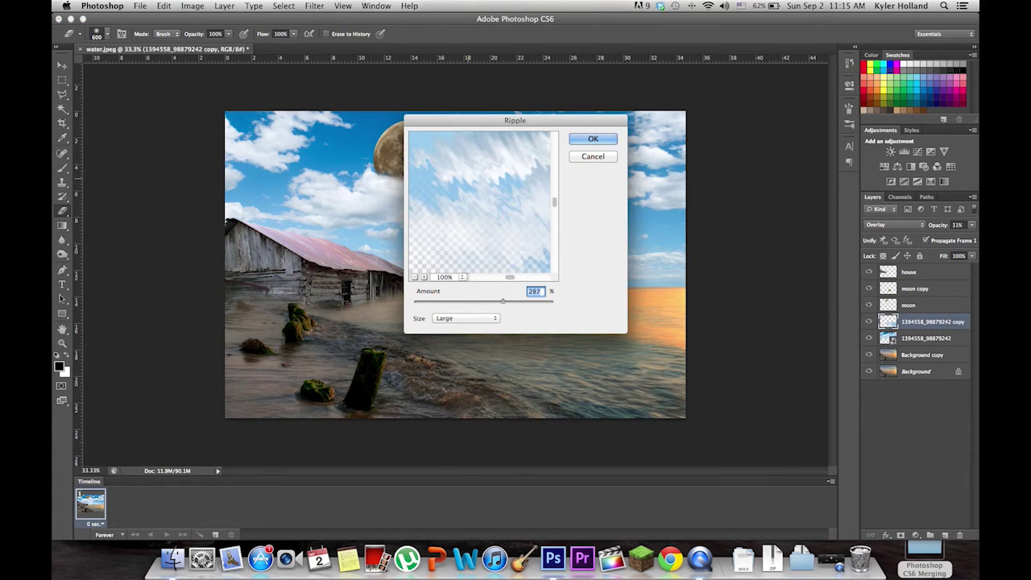
pyautogui.click(597, 138)
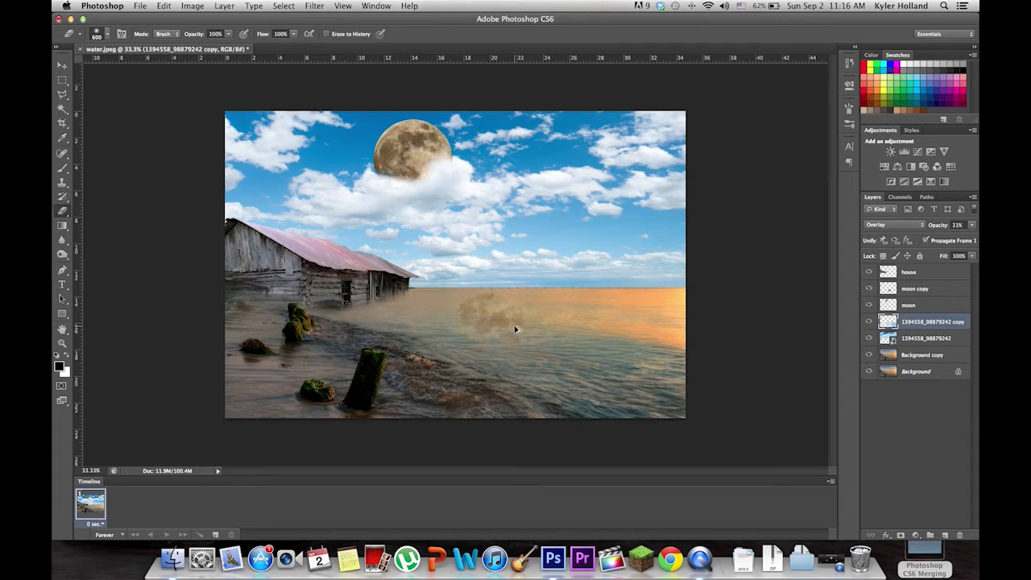
# Reduce the Eraser brush size to 200 px.
pyautogui.press('[')
pyautogui.press('[')
pyautogui.press('[')
pyautogui.press('[')
pyautogui.press('[')
pyautogui.press('[')
pyautogui.press('[')
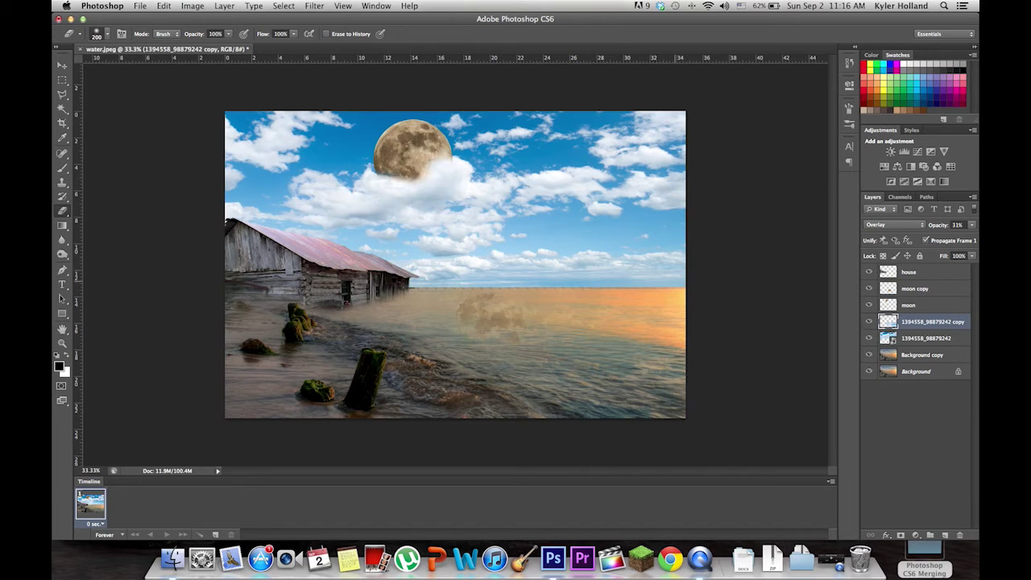
# Erase part of the reflected sky layer along the horizon.
pyautogui.moveTo(554, 284); pyautogui.dragTo(591, 285)
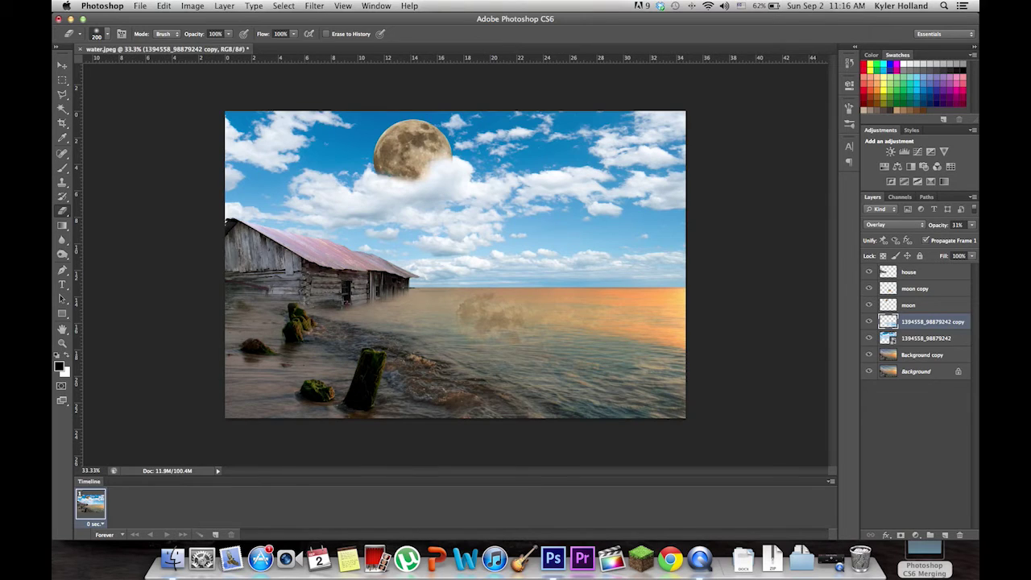
# Rasterize the original sky layer and open the Hue/Saturation adjustment for it.
pyautogui.click(926, 339)
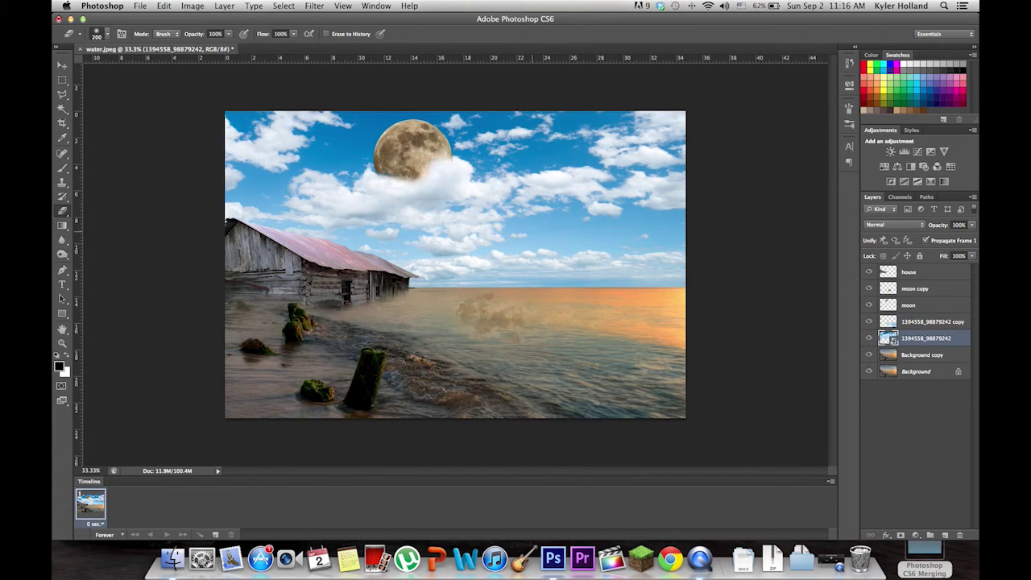
pyautogui.click(612, 220)
pyautogui.click(606, 203)
pyautogui.click(203, 6)
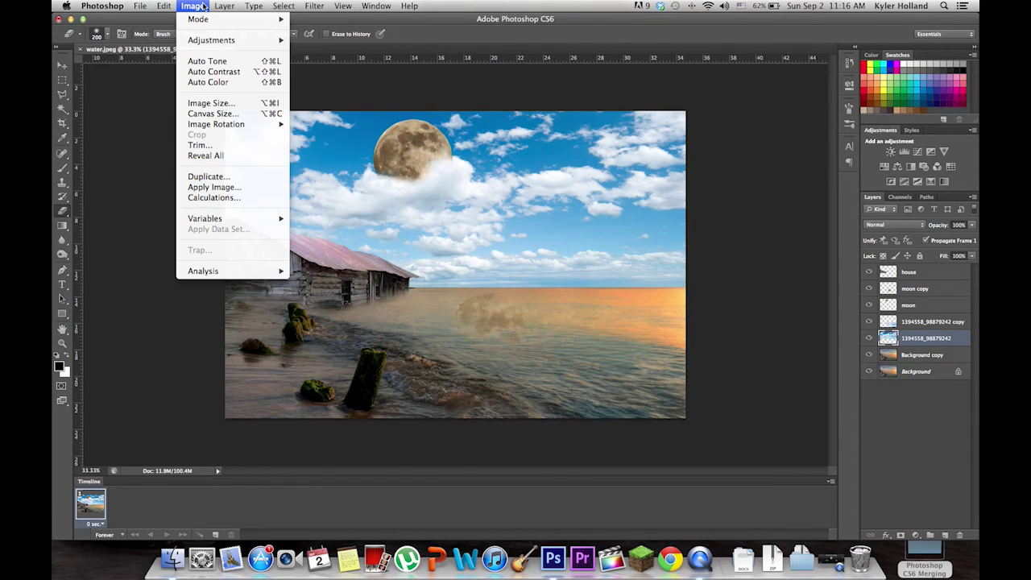
pyautogui.moveTo(232, 41)
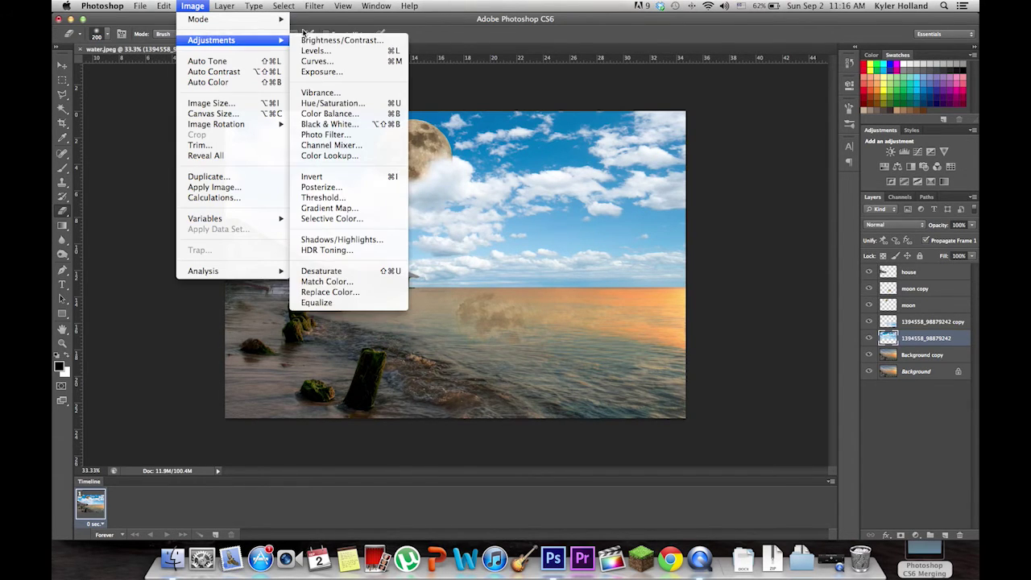
pyautogui.click(370, 103)
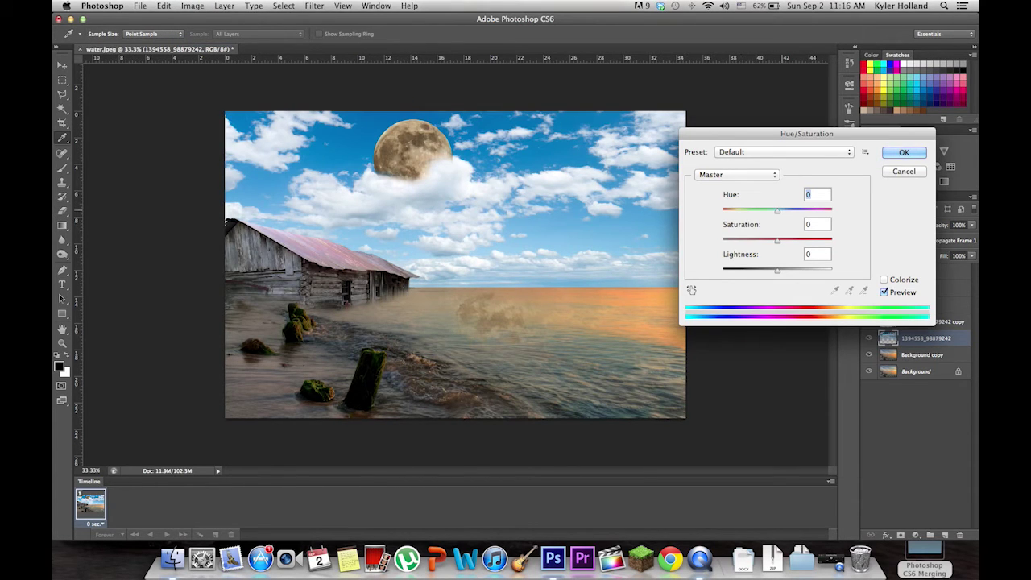
# Test a hue of +92 and a saturation of -67 on the sky layer.
pyautogui.write('158')
pyautogui.moveTo(828, 210)
pyautogui.mouseDown()
pyautogui.moveTo(738, 210)
pyautogui.moveTo(824, 210)
pyautogui.mouseUp()
pyautogui.hotkey('shift', 'Down')
pyautogui.hotkey('shift', 'Down')
pyautogui.hotkey('shift', 'Down')
pyautogui.press('Up')
pyautogui.press('Up')
pyautogui.press('Up')
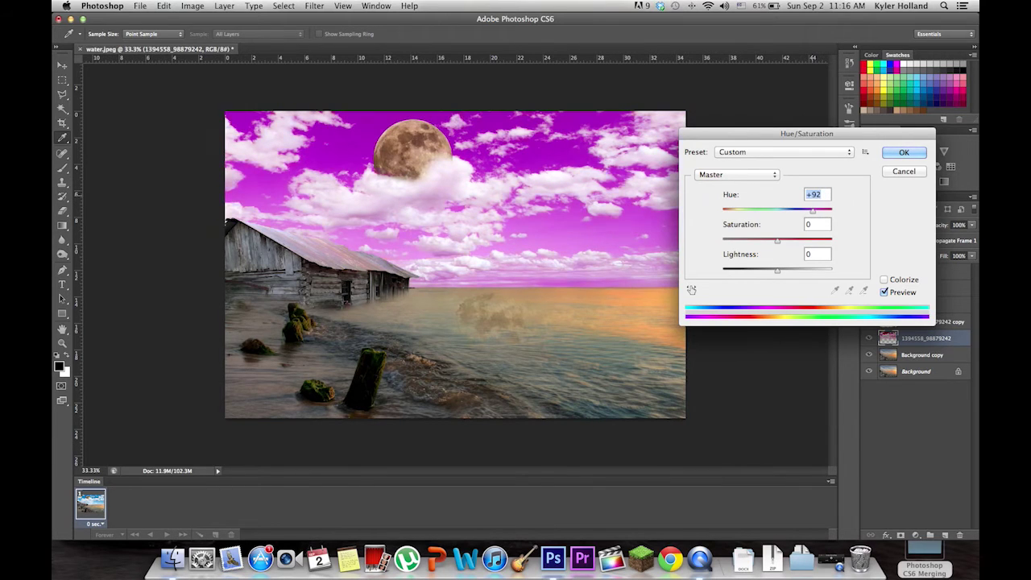
pyautogui.moveTo(818, 210); pyautogui.dragTo(825, 211)
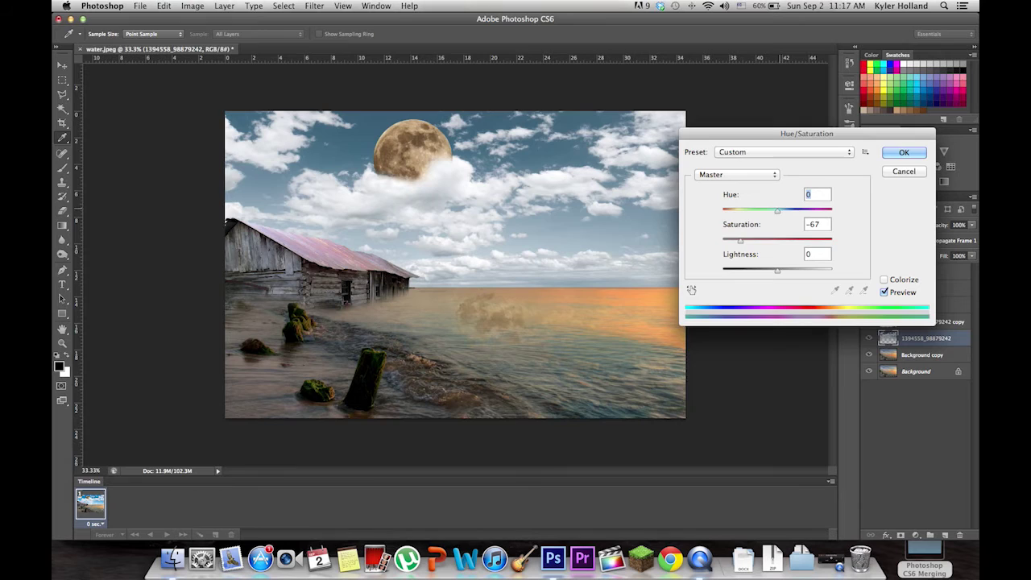
# Set the sky layer's hue to -180.
pyautogui.hotkey('shift', 'Down')
pyautogui.hotkey('shift', 'Down')
pyautogui.hotkey('shift', 'Down')
pyautogui.hotkey('shift', 'Down')
pyautogui.press('Down')
pyautogui.press('Down')
pyautogui.press('Down')
pyautogui.press('Down')
pyautogui.hotkey('shift', 'Down')
pyautogui.hotkey('shift', 'Down')
pyautogui.hotkey('shift', 'Down')
pyautogui.hotkey('shift', 'Down')
pyautogui.hotkey('shift', 'Down')
pyautogui.hotkey('shift', 'Down')
pyautogui.hotkey('shift', 'Down')
pyautogui.hotkey('shift', 'Down')
pyautogui.hotkey('shift', 'Down')
pyautogui.hotkey('shift', 'Down')
pyautogui.hotkey('shift', 'Down')
pyautogui.hotkey('shift', 'Down')
pyautogui.hotkey('shift', 'Down')
pyautogui.hotkey('shift', 'Down')
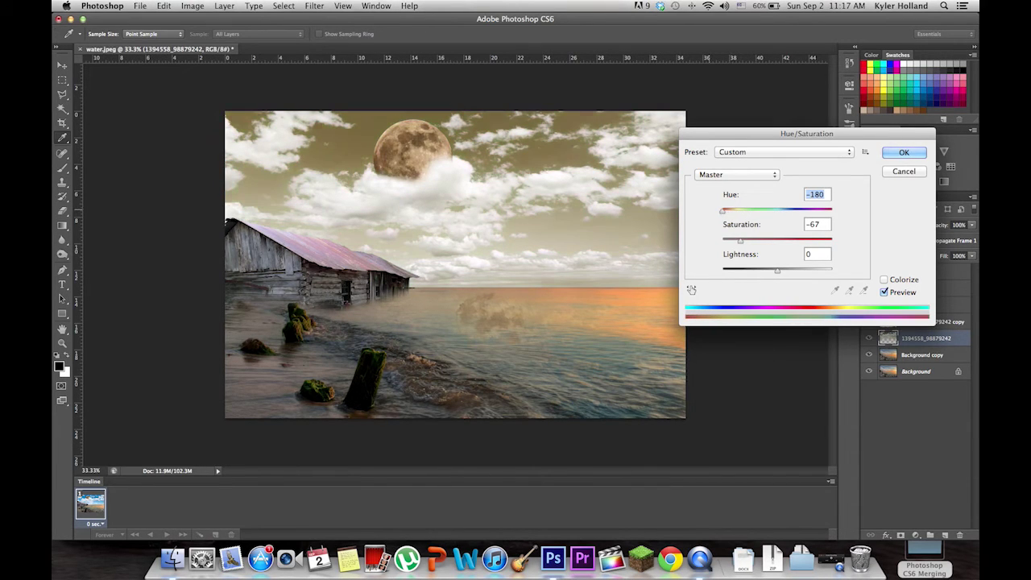
# Fine-tune the sky layer's saturation for a muted reddish-brown sky and apply the Hue/Saturation adjustment.
pyautogui.press('Tab')
pyautogui.hotkey('shift', 'Up')
pyautogui.hotkey('shift', 'Up')
pyautogui.hotkey('shift', 'Up')
pyautogui.hotkey('shift', 'Up')
pyautogui.press('Up')
pyautogui.press('Up')
pyautogui.hotkey('shift', 'Down')
pyautogui.press('Down')
pyautogui.press('Down')
pyautogui.press('Down')
pyautogui.press('Down')
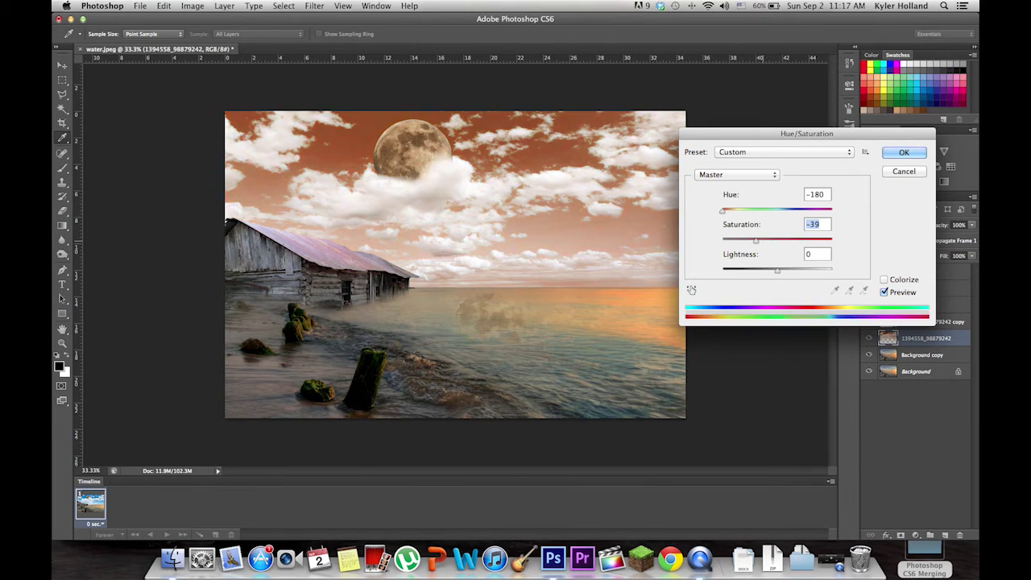
pyautogui.hotkey('shift', 'Up')
pyautogui.press('Up')
pyautogui.hotkey('shift', 'Down')
pyautogui.hotkey('shift', 'Down')
pyautogui.press('Down')
pyautogui.press('Down')
pyautogui.press('Down')
pyautogui.press('Up')
pyautogui.press('Up')
pyautogui.press('Up')
pyautogui.press('Up')
pyautogui.press('Up')
pyautogui.press('Up')
pyautogui.press('Up')
pyautogui.press('Return')
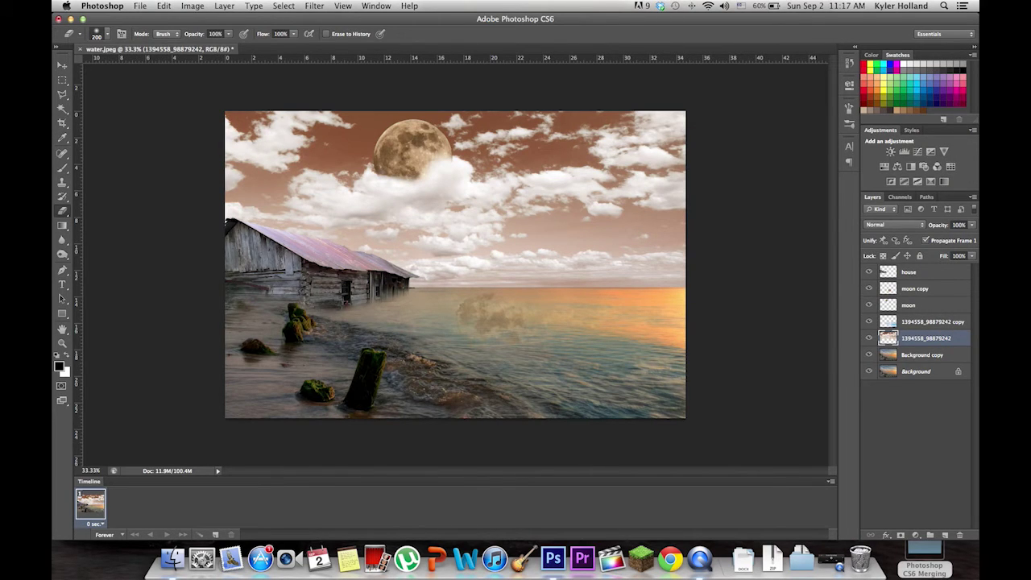
# Move the Background copy layer directly above the original sky layer and set its blend mode to Overlay.
pyautogui.click(921, 355)
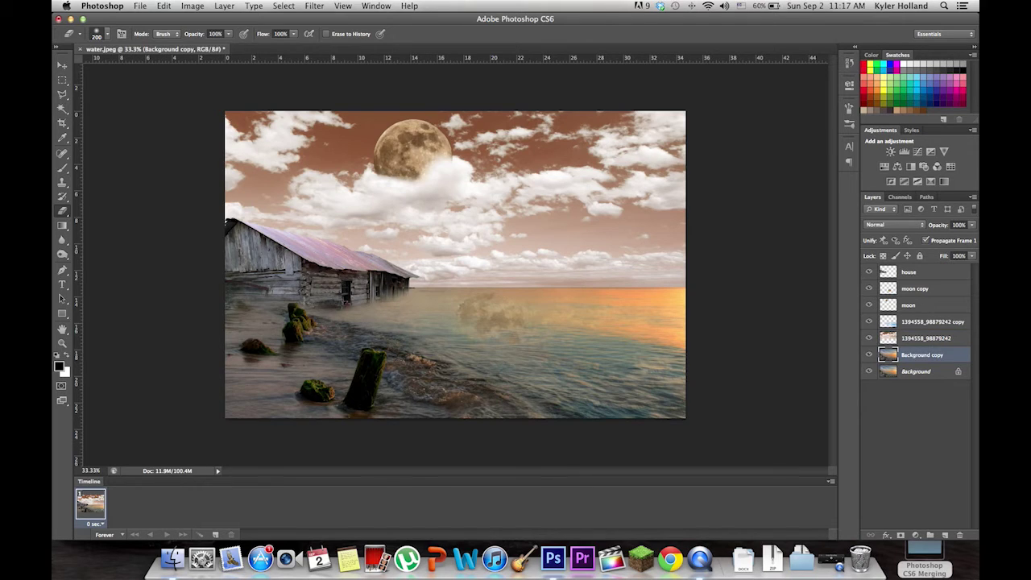
pyautogui.moveTo(918, 340); pyautogui.dragTo(916, 332)
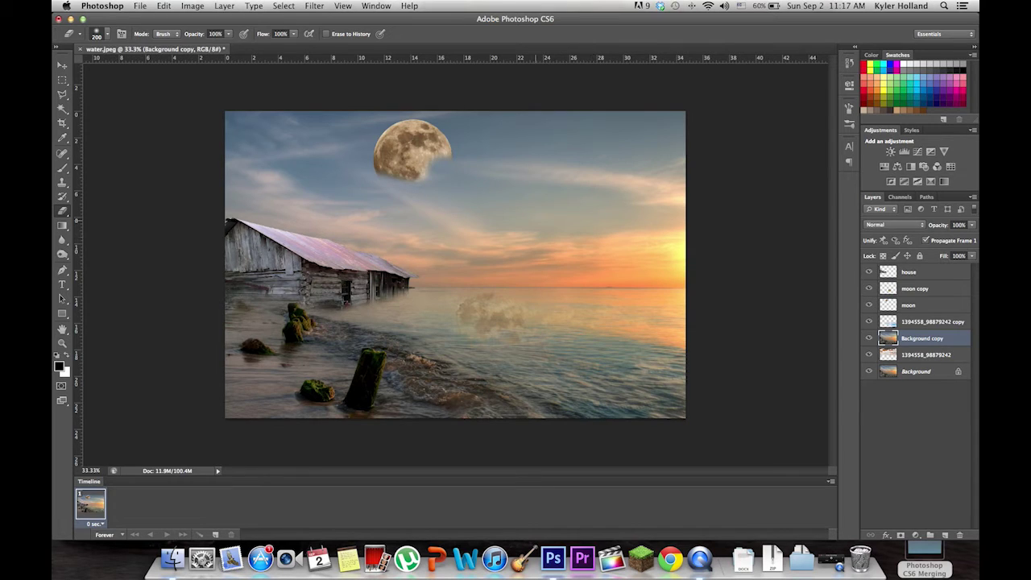
pyautogui.click(890, 225)
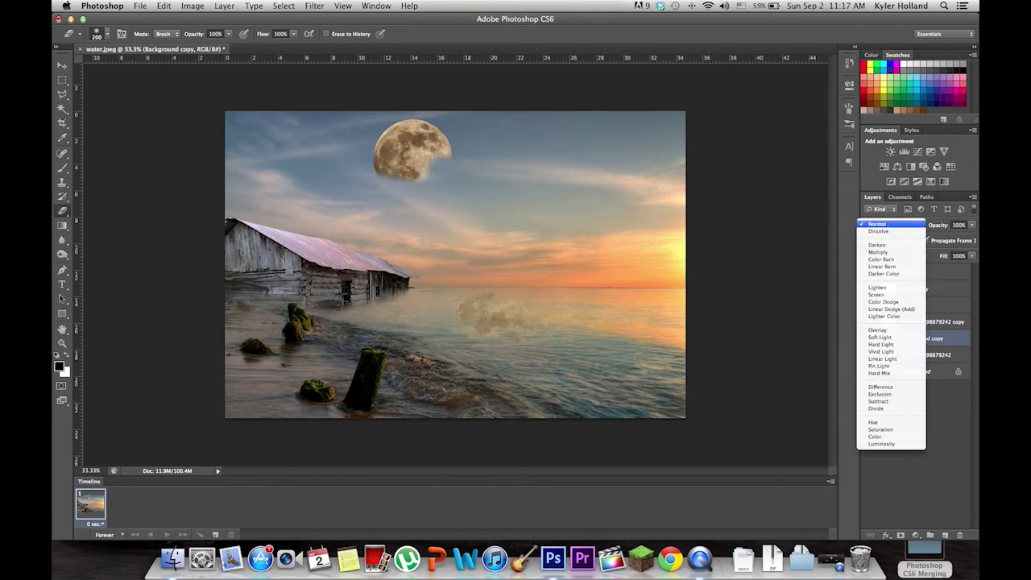
pyautogui.click(908, 245)
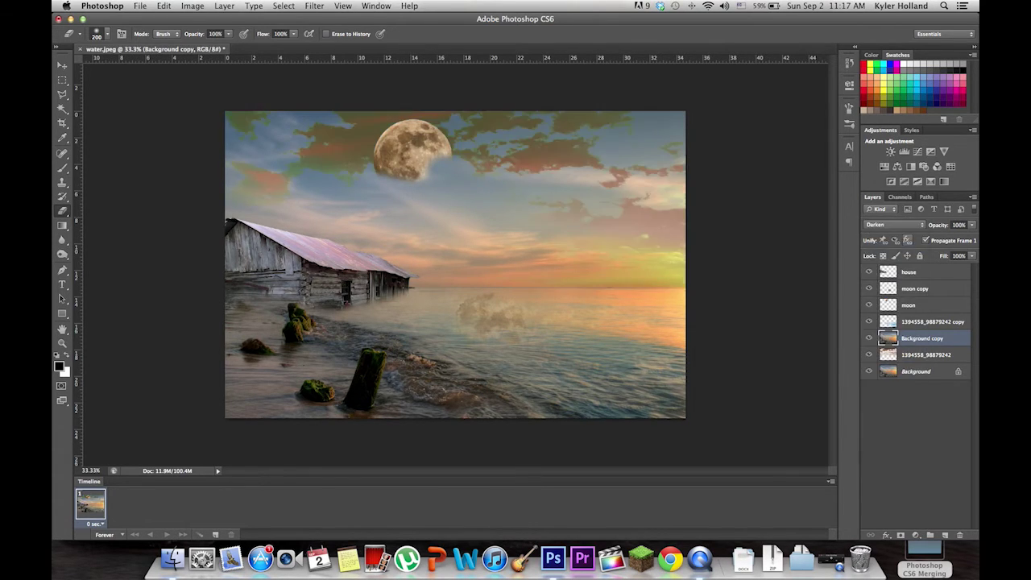
pyautogui.click(894, 225)
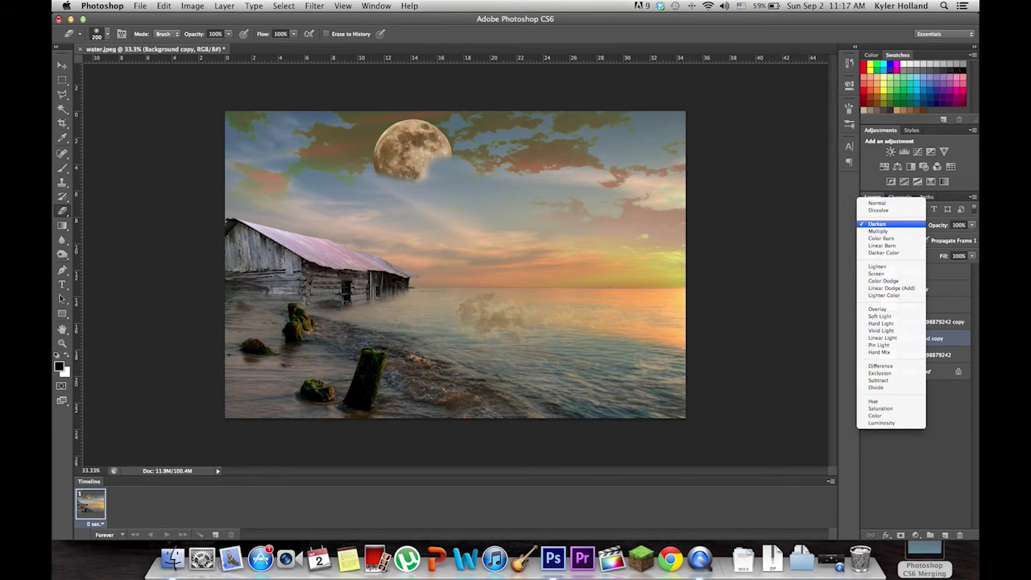
pyautogui.click(895, 310)
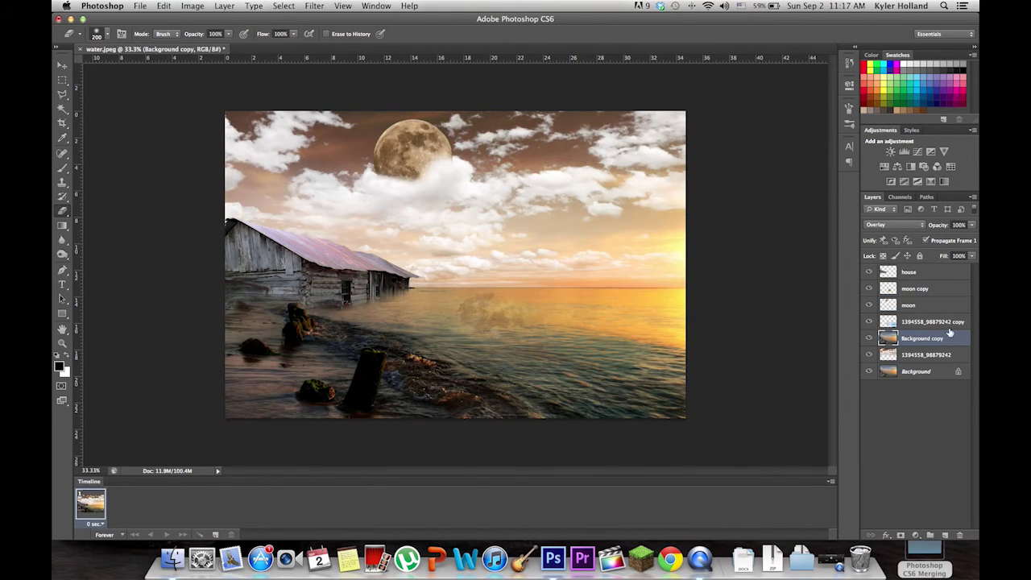
pyautogui.click(900, 226)
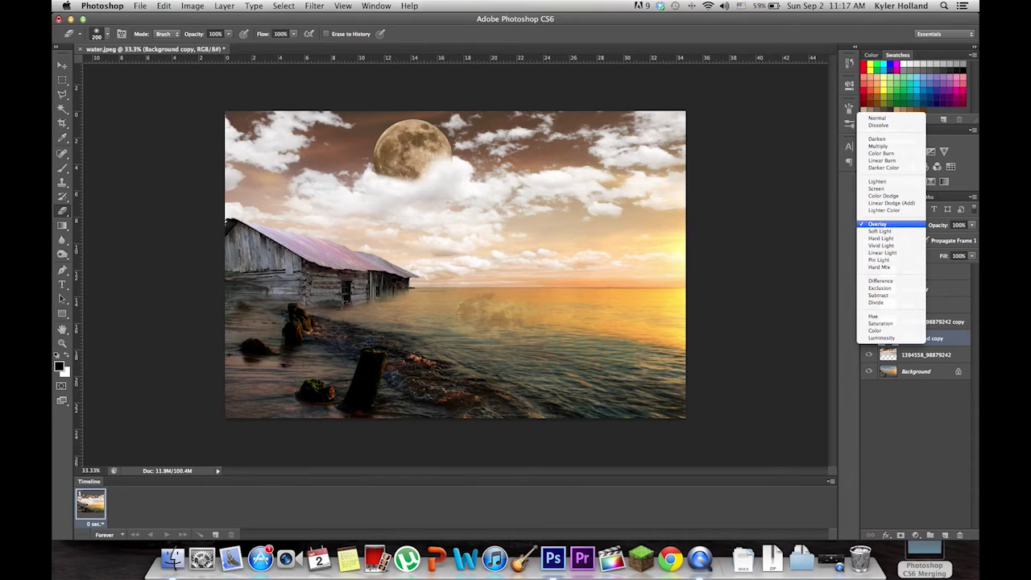
pyautogui.click(891, 224)
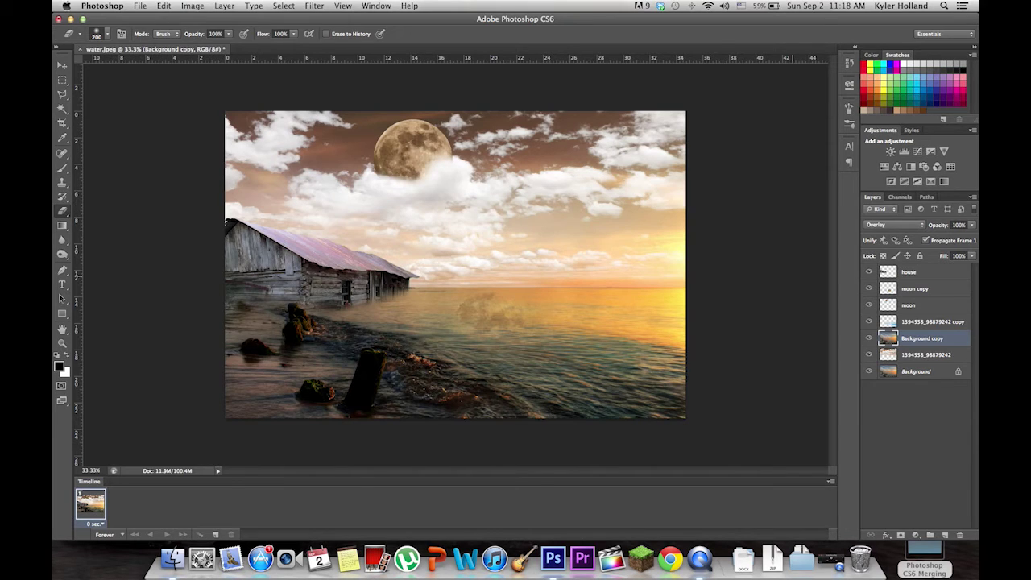
# Darken the original sky layer with a Hue/Saturation lightness of -35.
pyautogui.click(926, 354)
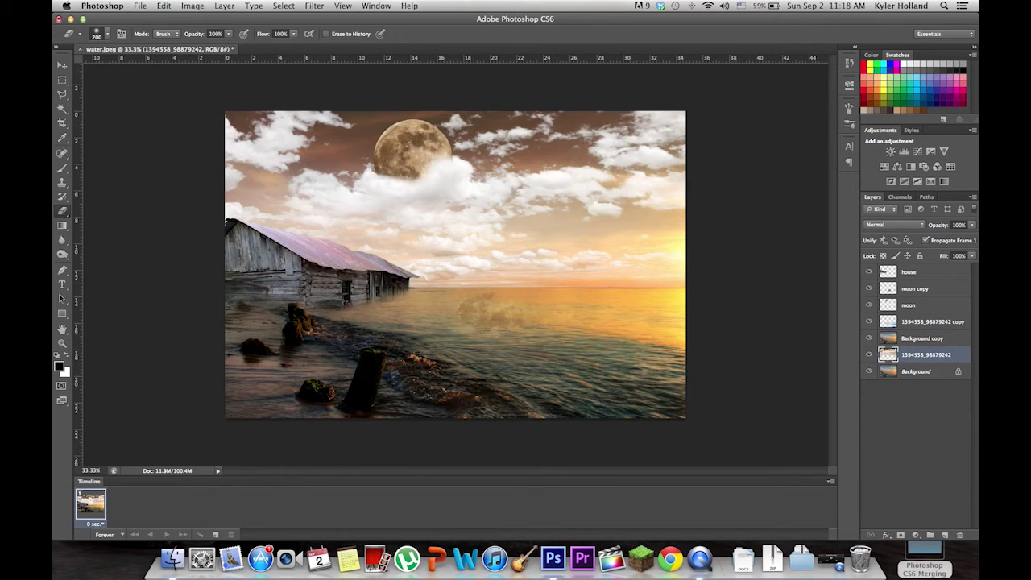
pyautogui.click(193, 6)
pyautogui.moveTo(231, 40)
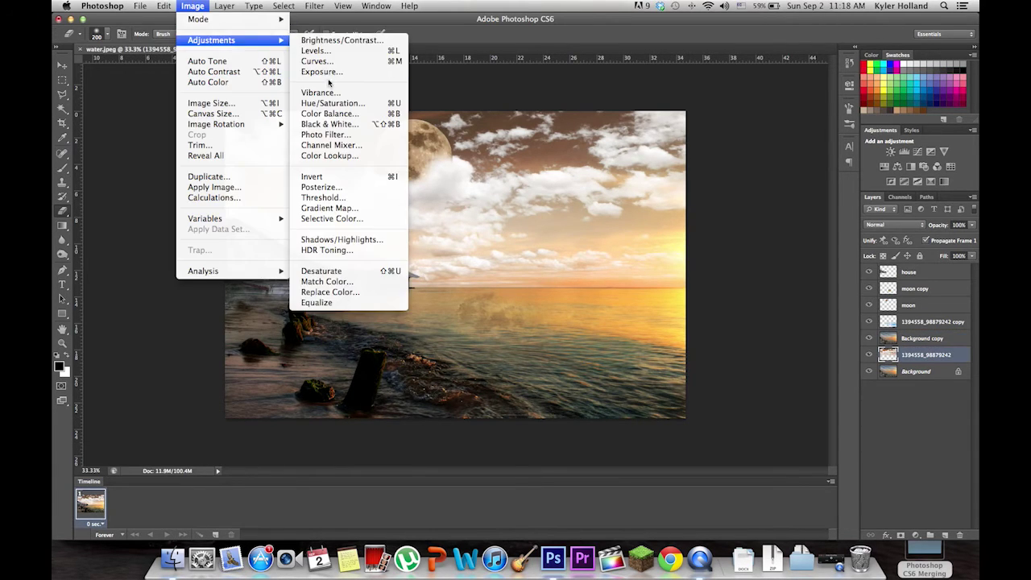
pyautogui.click(344, 103)
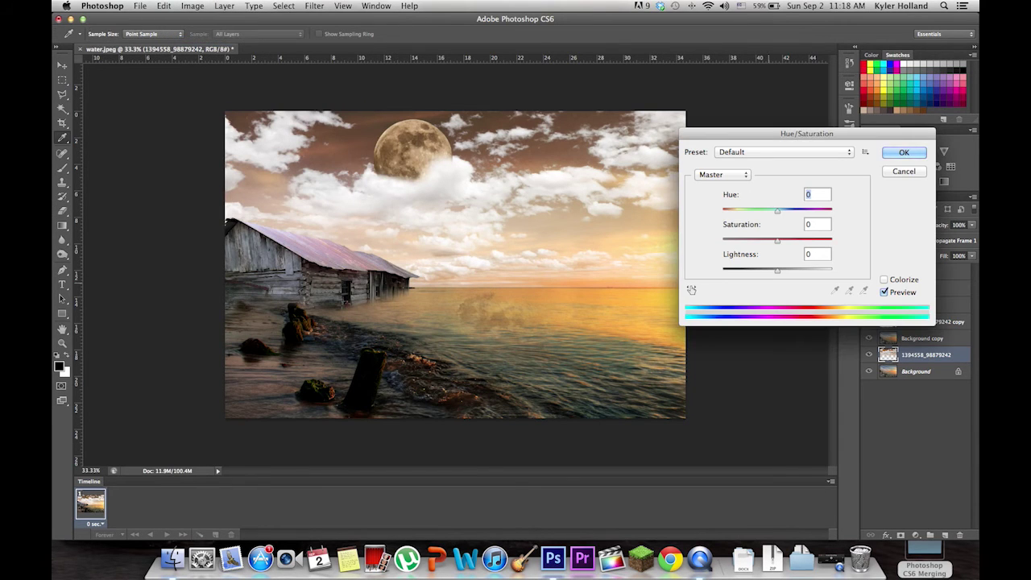
pyautogui.moveTo(778, 270)
pyautogui.mouseDown()
pyautogui.moveTo(804, 269)
pyautogui.moveTo(733, 270)
pyautogui.moveTo(757, 269)
pyautogui.mouseUp()
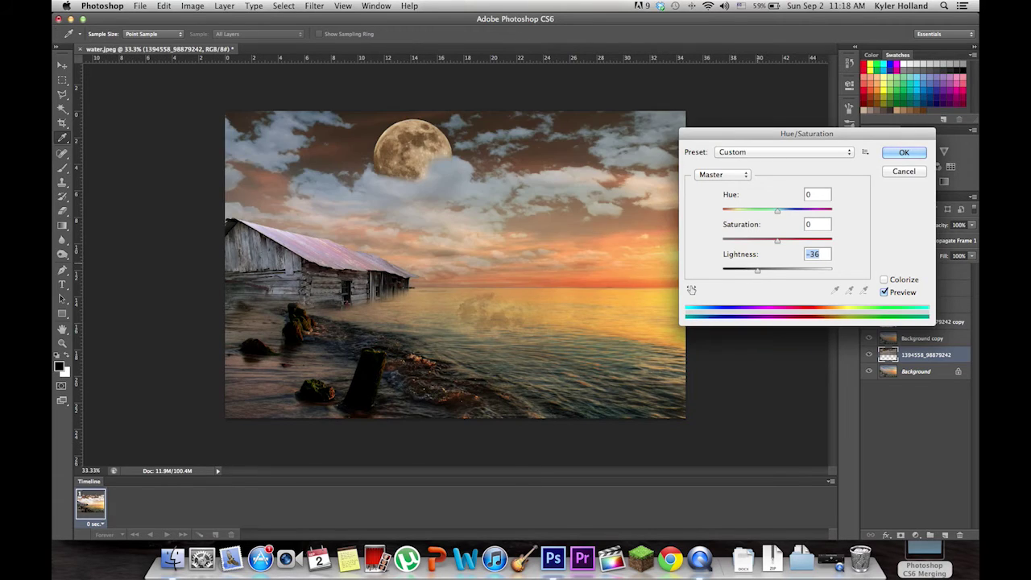
pyautogui.press('Up')
# Try a saturation of +52 on the original sky layer.
pyautogui.hotkey('shift', 'Tab')
pyautogui.press('Up')
pyautogui.press('Up')
pyautogui.press('Up')
pyautogui.press('Up')
pyautogui.press('Up')
pyautogui.press('Up')
pyautogui.press('Up')
pyautogui.press('Up')
pyautogui.press('Up')
pyautogui.press('Up')
pyautogui.press('Up')
pyautogui.press('Up')
pyautogui.press('Up')
pyautogui.press('Up')
pyautogui.press('Up')
pyautogui.press('Up')
pyautogui.press('Up')
pyautogui.press('Up')
pyautogui.press('Up')
pyautogui.press('Up')
pyautogui.press('Up')
pyautogui.press('Up')
pyautogui.press('Up')
pyautogui.press('Up')
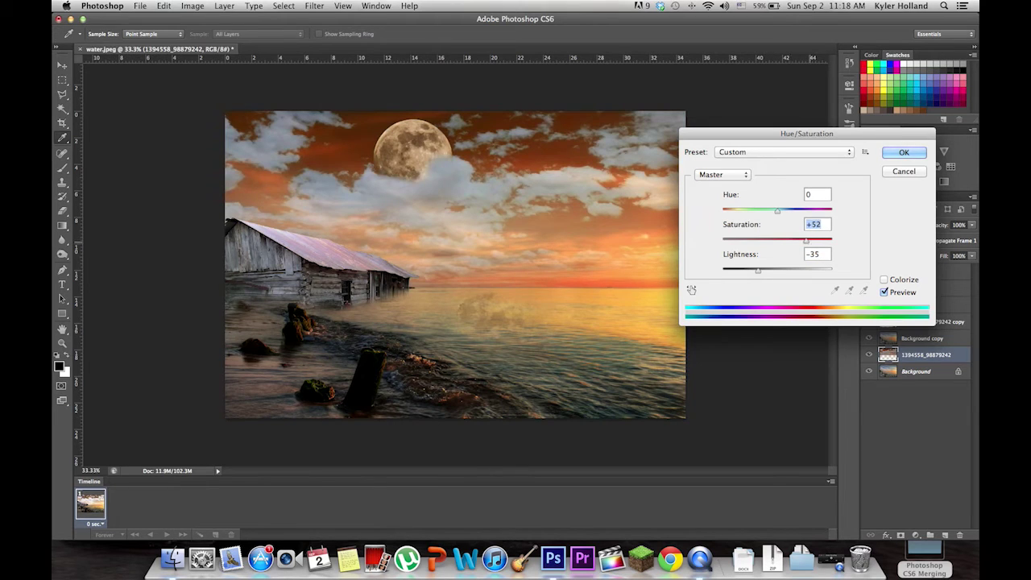
# Set the original sky layer's saturation to about +18 and apply the Hue/Saturation adjustment.
pyautogui.press('Down')
pyautogui.press('Down')
pyautogui.press('Down')
pyautogui.press('Down')
pyautogui.press('Down')
pyautogui.press('Down')
pyautogui.press('Down')
pyautogui.press('Down')
pyautogui.press('Down')
pyautogui.press('Down')
pyautogui.press('Down')
pyautogui.press('Down')
pyautogui.press('Down')
pyautogui.press('Down')
pyautogui.press('Down')
pyautogui.press('Down')
pyautogui.press('Down')
pyautogui.press('Down')
pyautogui.press('Down')
pyautogui.press('Down')
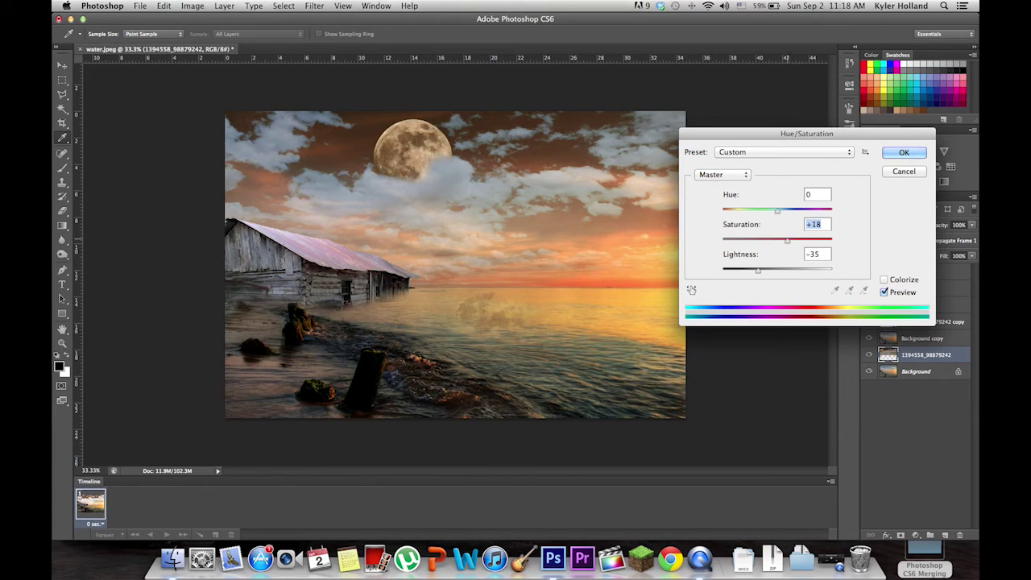
pyautogui.press('Up')
pyautogui.click(894, 157)
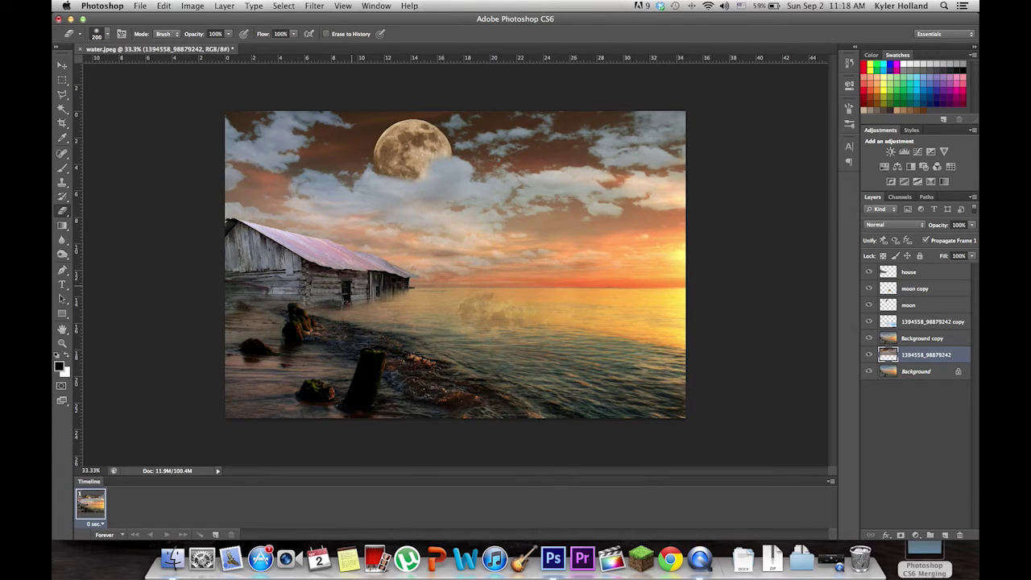
# Adjust the house layer's Reds in Hue/Saturation with a saturation of +45 and a reduced lightness, and apply it.
pyautogui.click(927, 271)
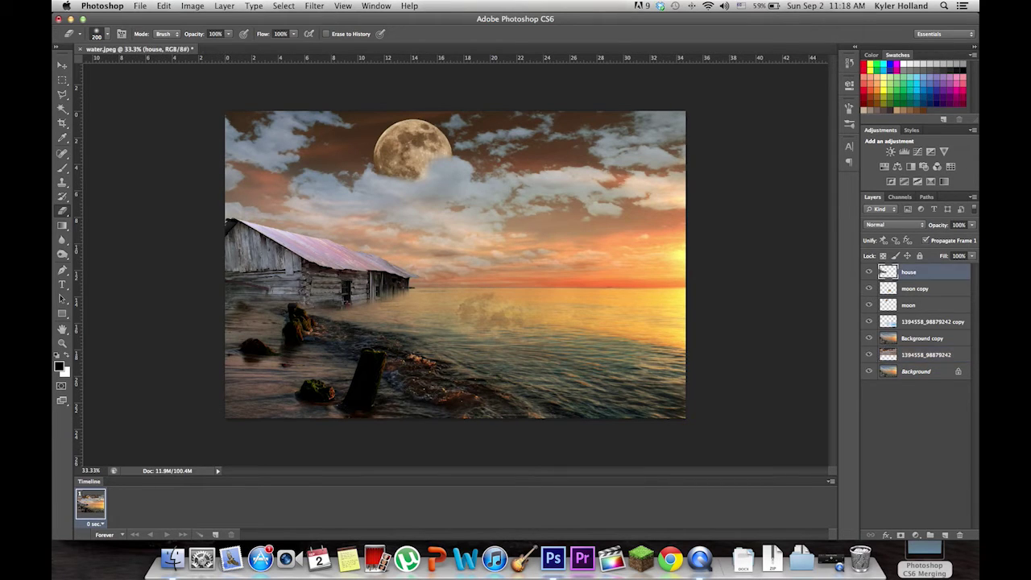
pyautogui.click(192, 5)
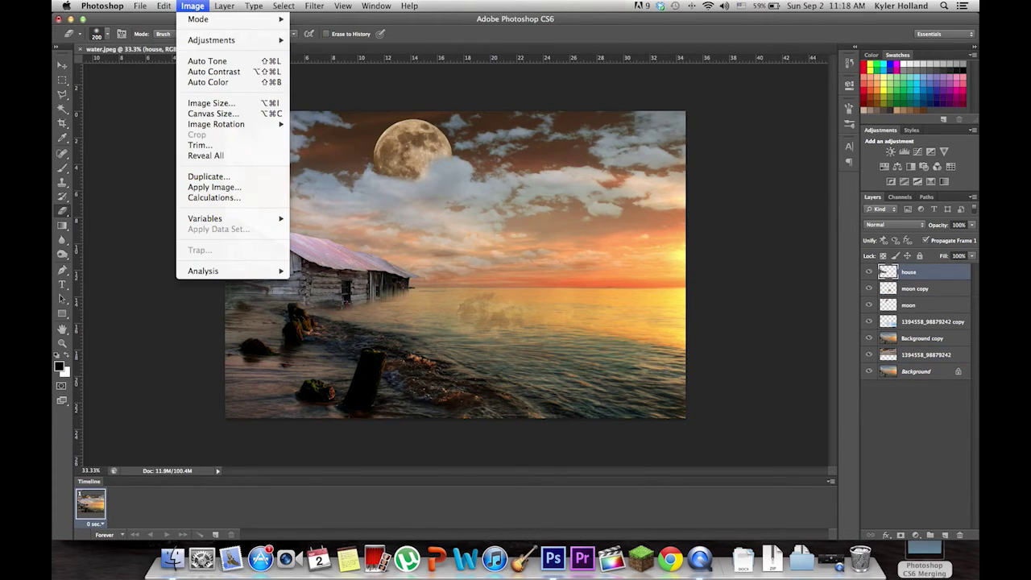
pyautogui.moveTo(254, 42)
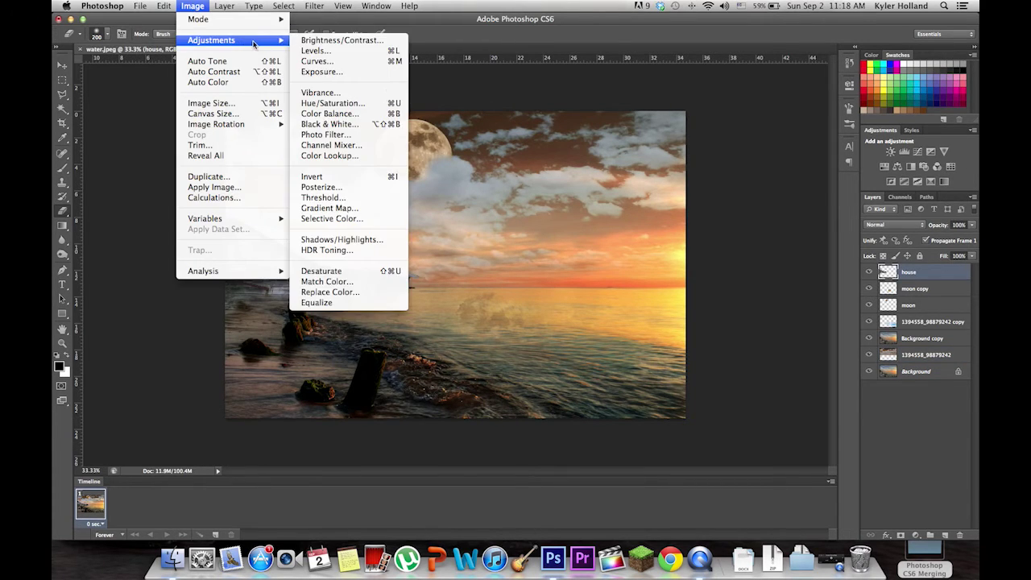
pyautogui.click(342, 104)
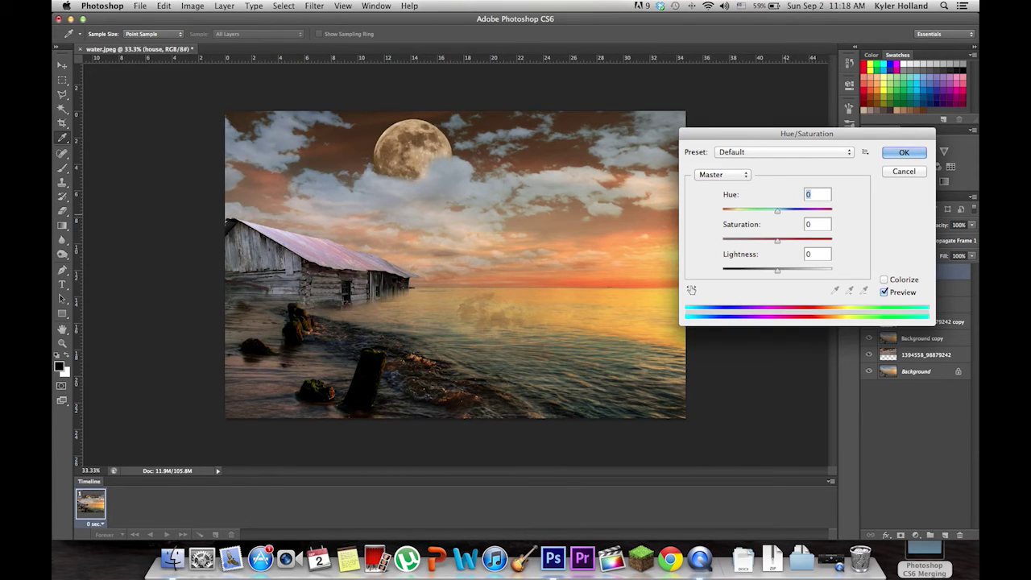
pyautogui.write('100')
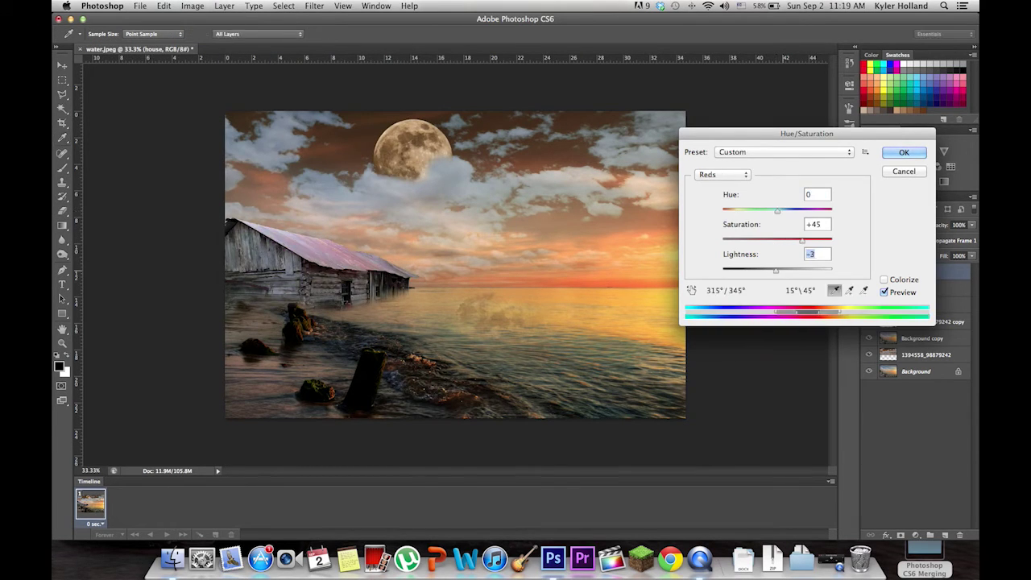
pyautogui.moveTo(776, 270); pyautogui.dragTo(764, 270)
pyautogui.press('Return')
pyautogui.press('e')
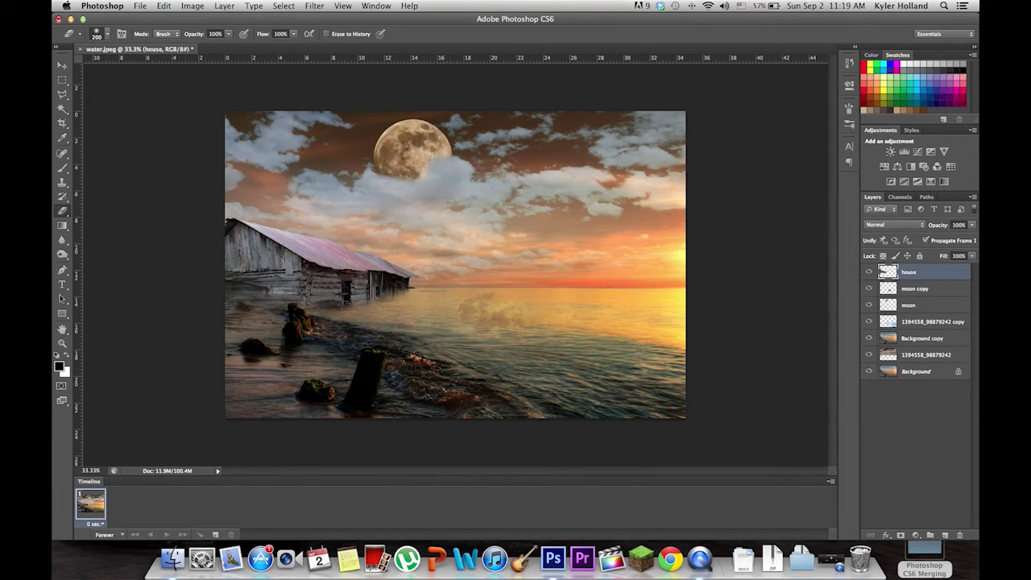
# Check which elements the moon copy and moon layers hold by hiding and showing each layer.
pyautogui.click(926, 304)
pyautogui.click(926, 288)
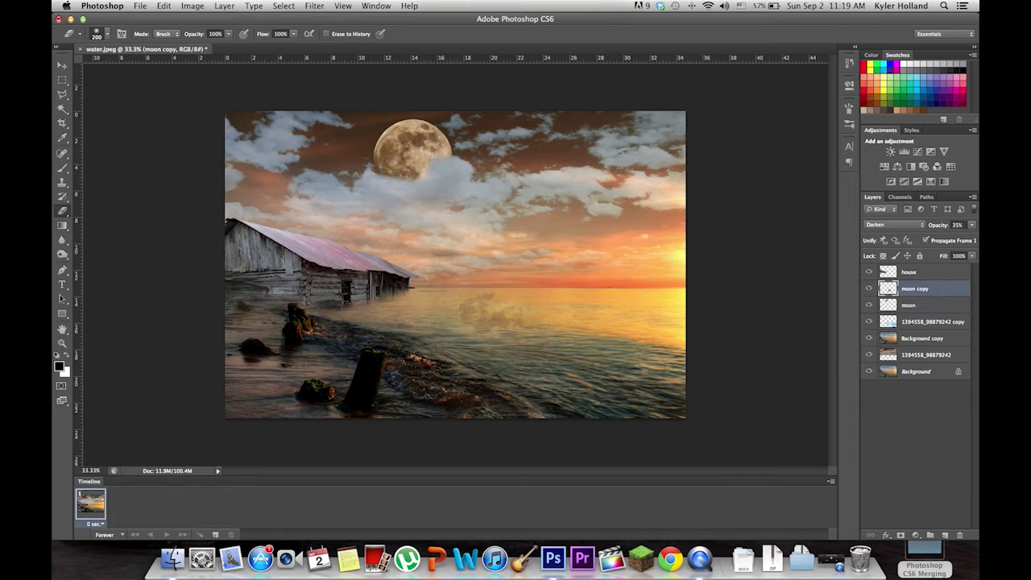
pyautogui.click(868, 288)
pyautogui.click(869, 288)
pyautogui.click(926, 304)
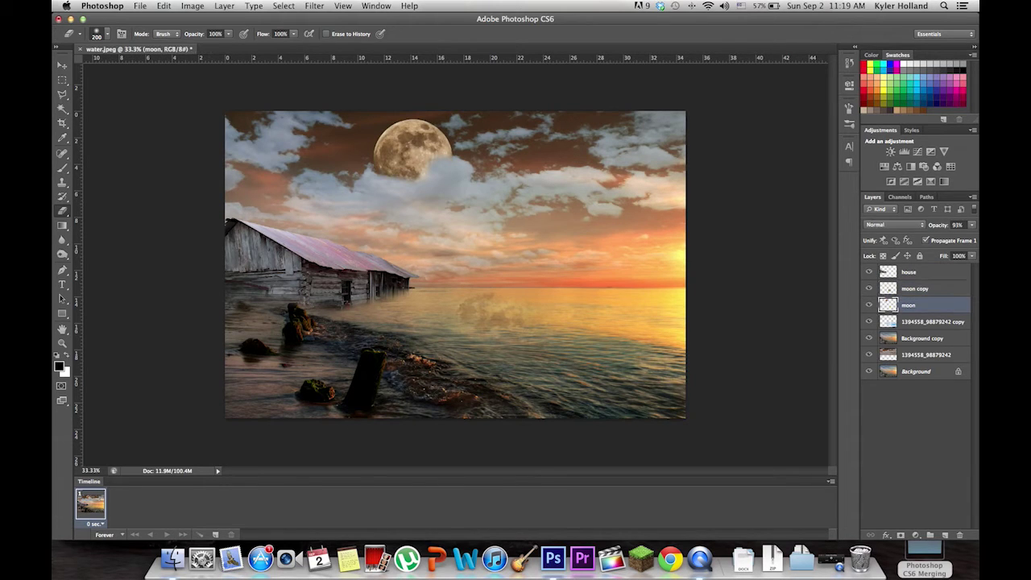
pyautogui.click(868, 304)
pyautogui.click(868, 305)
# Open a Hue/Saturation adjustment on the moon layer and shift its hue to -4.
pyautogui.click(192, 6)
pyautogui.moveTo(273, 42)
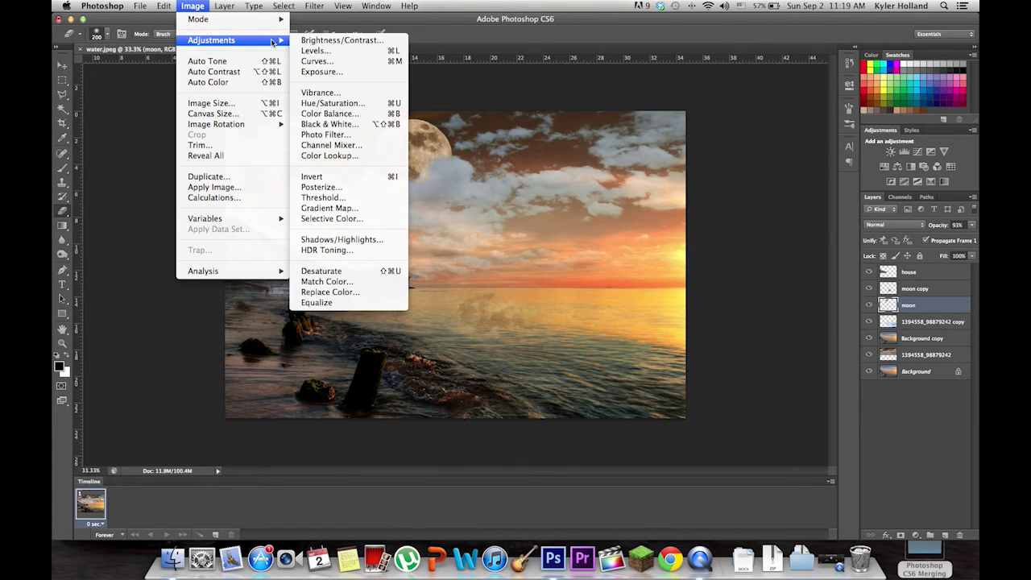
pyautogui.click(361, 104)
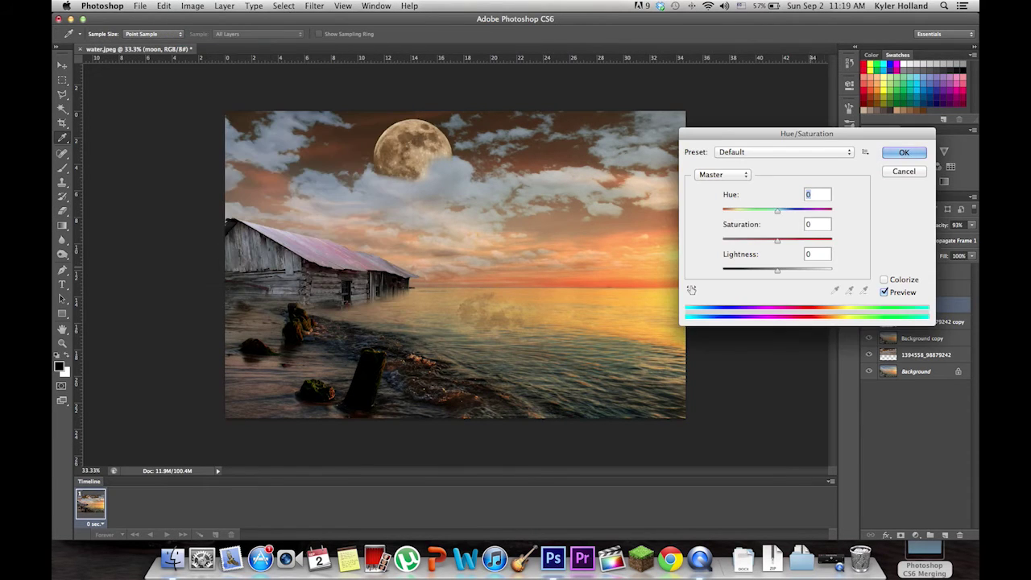
pyautogui.moveTo(777, 211); pyautogui.dragTo(752, 211)
pyautogui.hotkey('shift', 'Up')
pyautogui.hotkey('shift', 'Up')
pyautogui.hotkey('shift', 'Up')
pyautogui.hotkey('shift', 'Up')
pyautogui.press('Up')
pyautogui.press('Up')
pyautogui.press('Up')
# Set the moon layer's saturation to -40 and lightness to -10, and apply the adjustment.
pyautogui.press('Tab')
pyautogui.hotkey('shift', 'Down')
pyautogui.hotkey('shift', 'Down')
pyautogui.hotkey('shift', 'Down')
pyautogui.hotkey('shift', 'Down')
pyautogui.press('Tab')
pyautogui.hotkey('shift', 'Down')
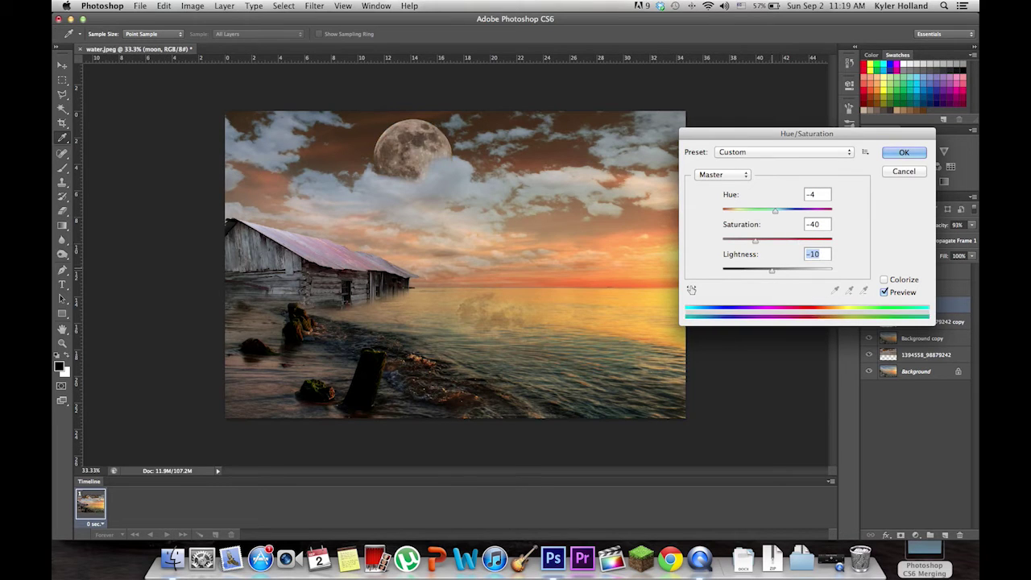
pyautogui.press('Return')
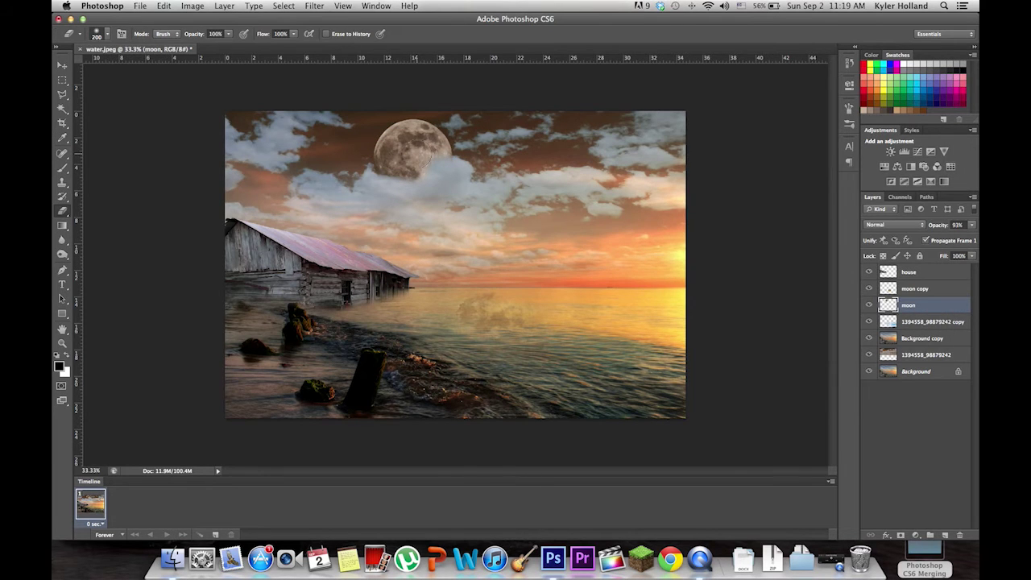
# Erase the hard right edge of the moon where it meets the cloud, using a soft 40 px eraser.
pyautogui.press('super+equal')
pyautogui.press('super+equal')
pyautogui.press('super+equal')
pyautogui.press('super+equal')
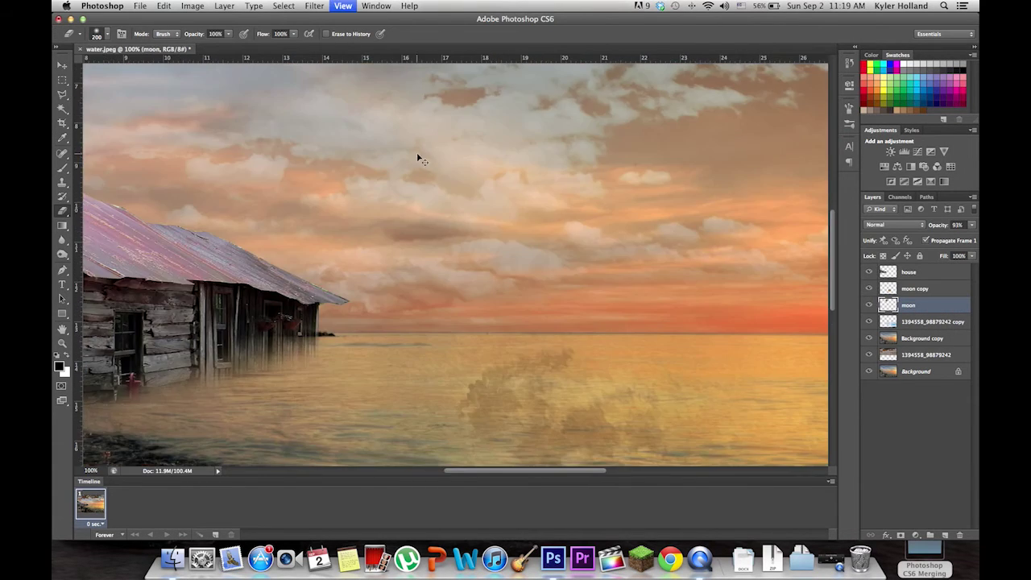
pyautogui.press('super+equal')
pyautogui.scroll(15, 415, 145)
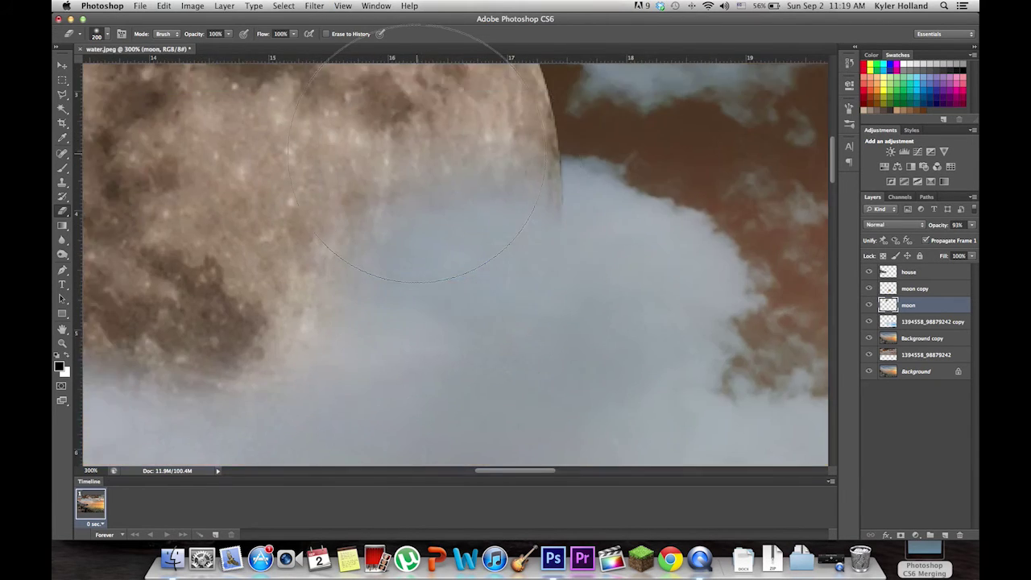
pyautogui.press('super+minus')
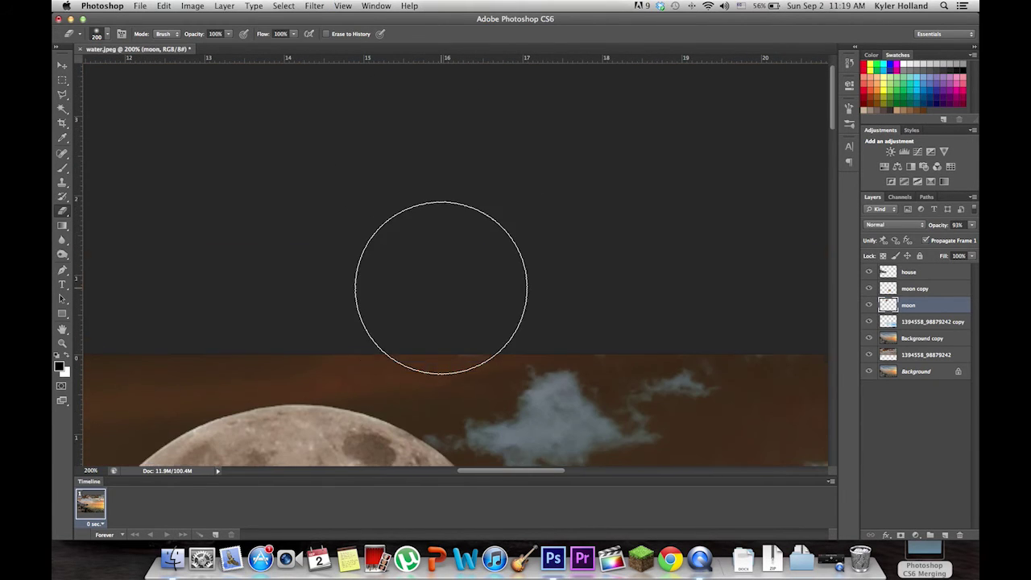
pyautogui.scroll(-8, 442, 287)
pyautogui.press('[')
pyautogui.press('[')
pyautogui.press('[')
pyautogui.press('[')
pyautogui.press('[')
pyautogui.press('[')
pyautogui.press('[')
pyautogui.press('[')
pyautogui.press('[')
pyautogui.press('[')
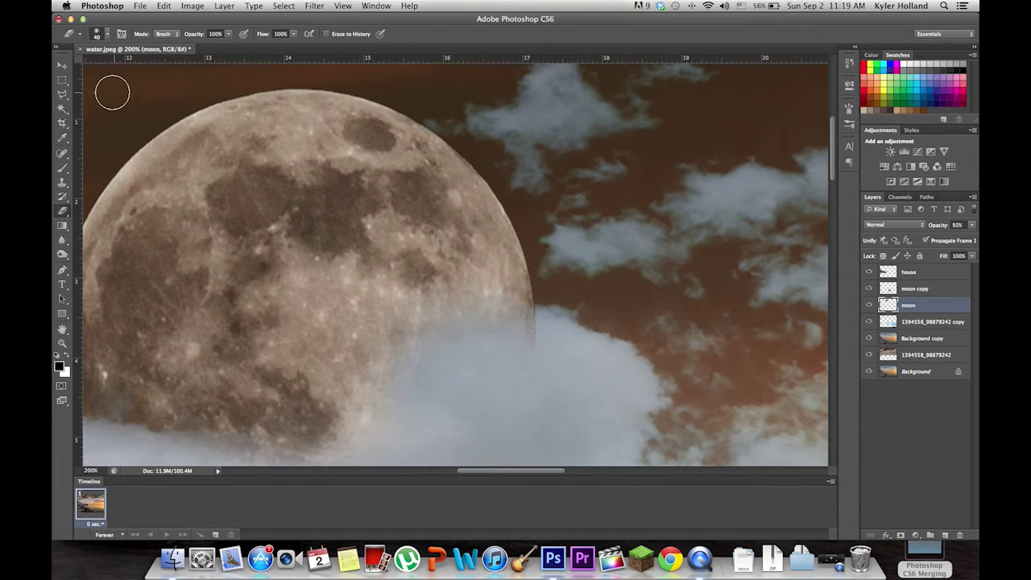
pyautogui.click(105, 33)
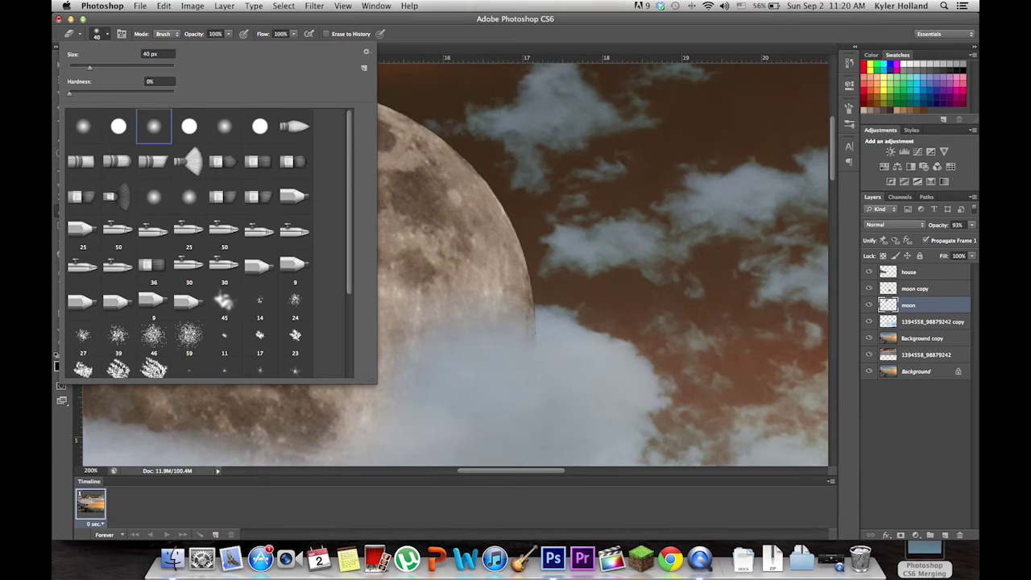
pyautogui.click(555, 271)
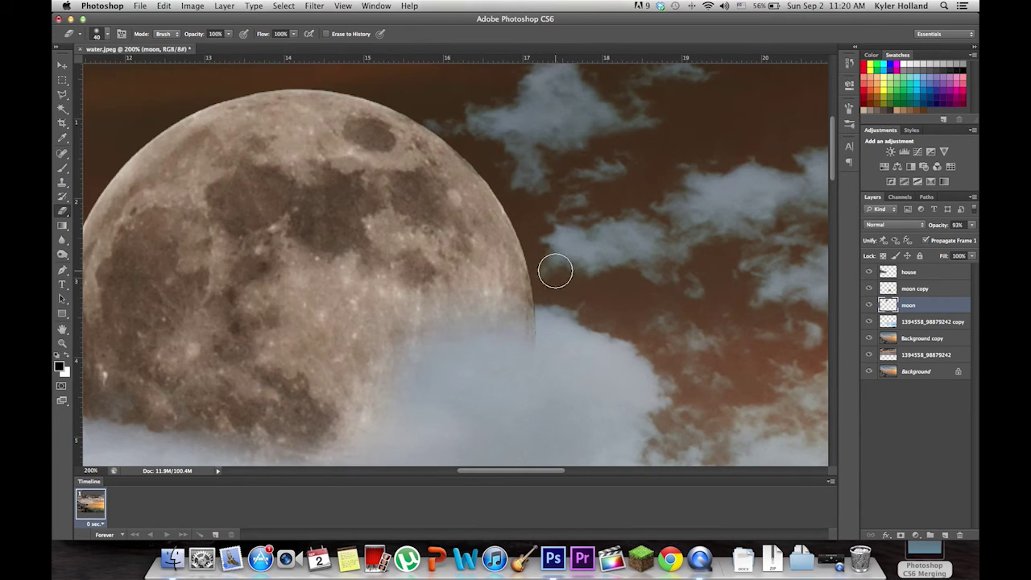
pyautogui.moveTo(540, 350); pyautogui.dragTo(540, 252)
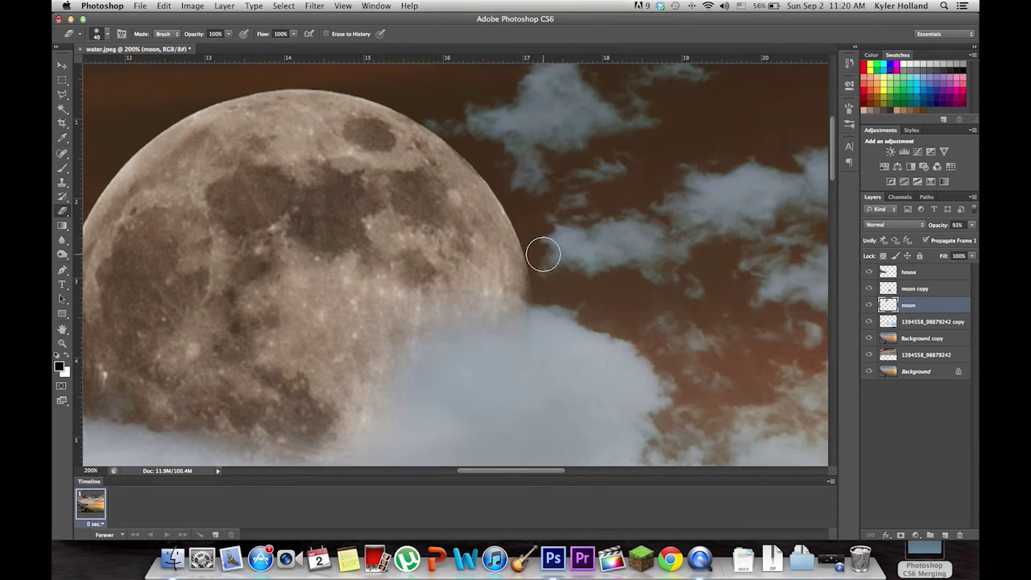
# Soften the moon's remaining outline from the upper right around to the lower left with a 125 px soft eraser.
pyautogui.press(']')
pyautogui.press(']')
pyautogui.press(']')
pyautogui.press(']')
pyautogui.press(']')
pyautogui.press(']')
pyautogui.press(']')
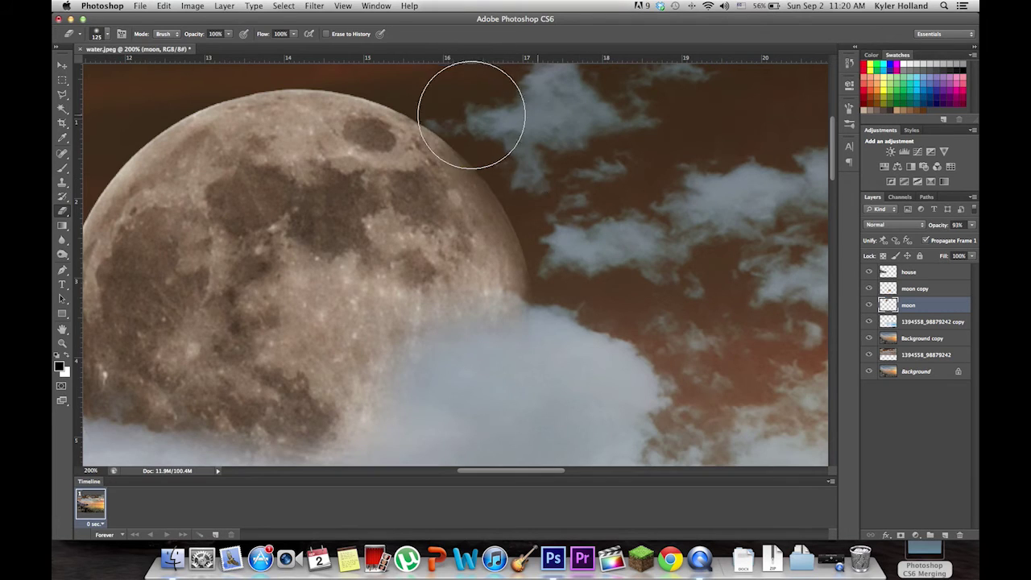
pyautogui.scroll(5, 470, 115)
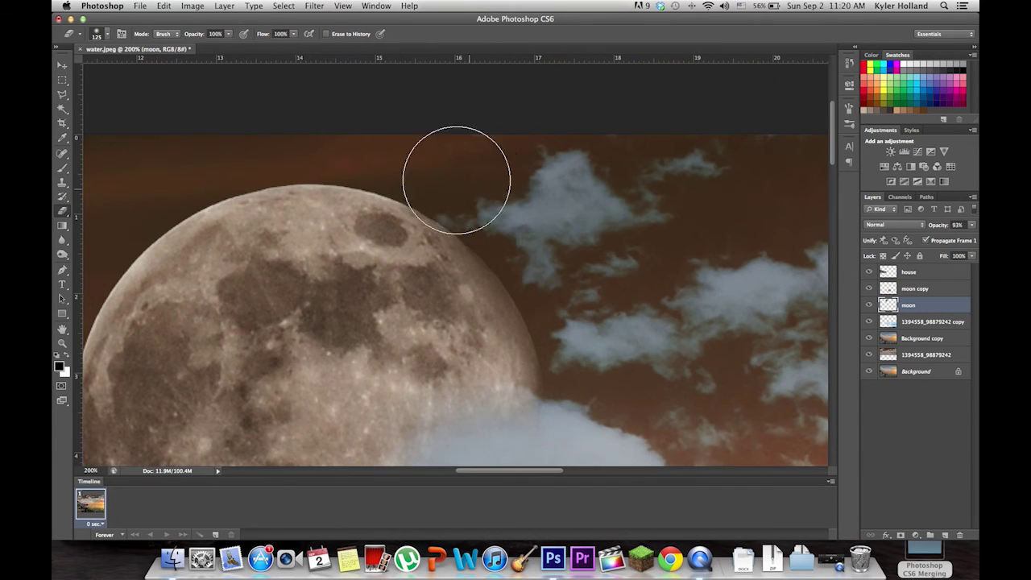
pyautogui.hscroll(-5, 299, 142)
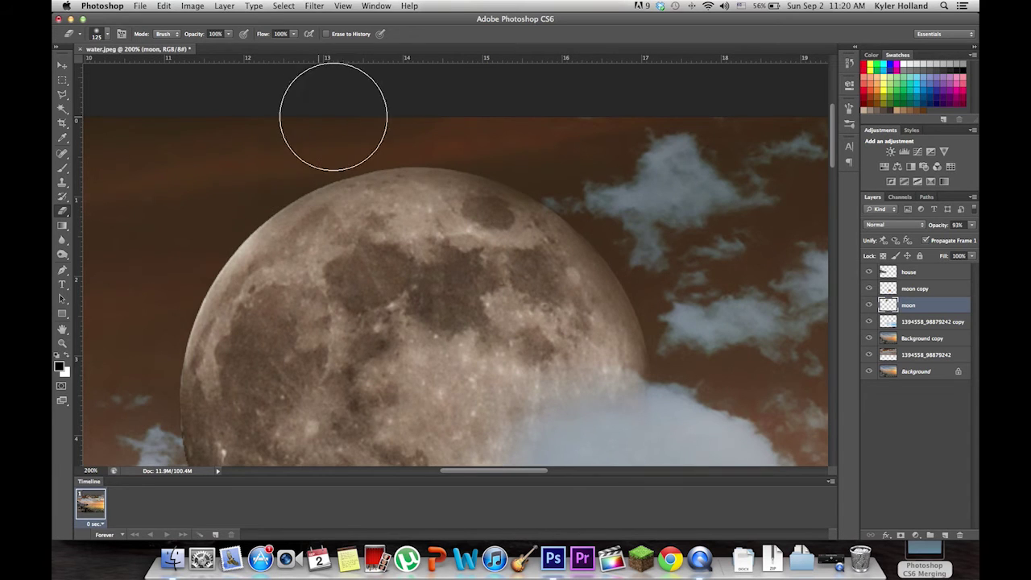
pyautogui.scroll(-3, 207, 242)
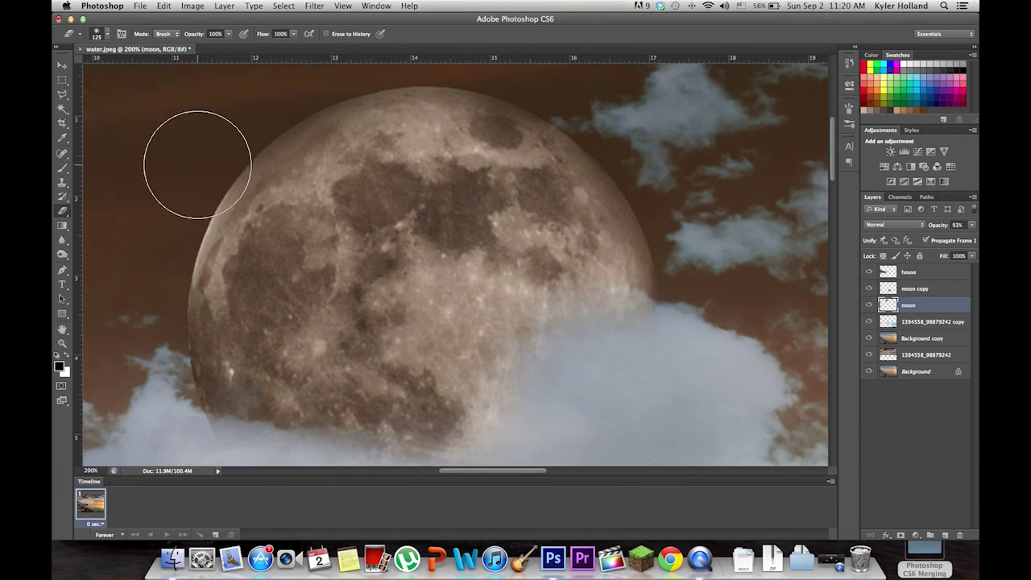
pyautogui.scroll(-4, 150, 284)
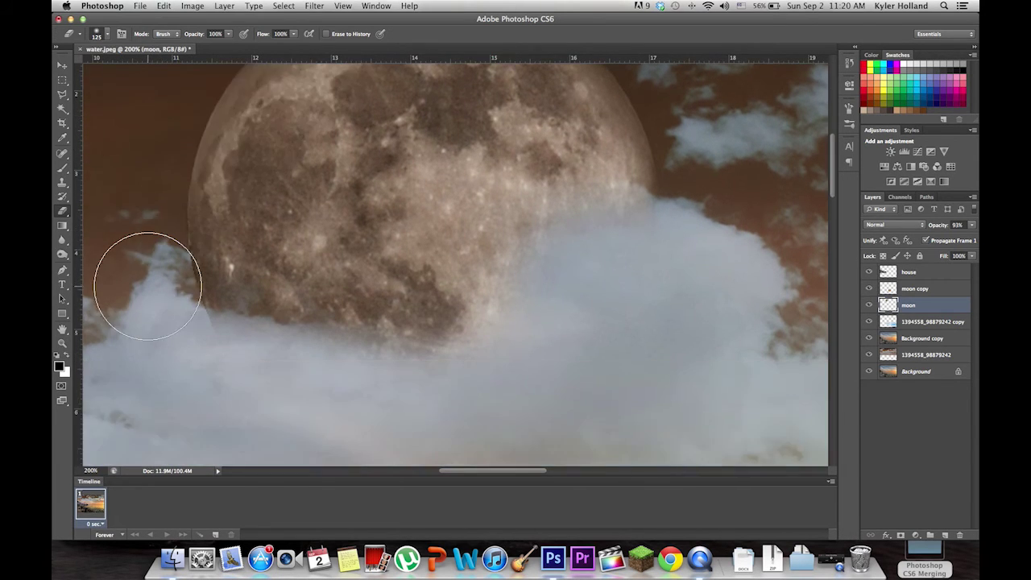
pyautogui.moveTo(139, 208)
pyautogui.mouseDown()
pyautogui.moveTo(141, 287)
pyautogui.moveTo(160, 344)
pyautogui.moveTo(145, 241)
pyautogui.moveTo(141, 307)
pyautogui.mouseUp()
# Add a drop shadow and a gradient overlay at 10% opacity to the moon layer's style.
pyautogui.press('super+minus')
pyautogui.press('super+minus')
pyautogui.press('super+minus')
pyautogui.press('super+minus')
pyautogui.press('super+minus')
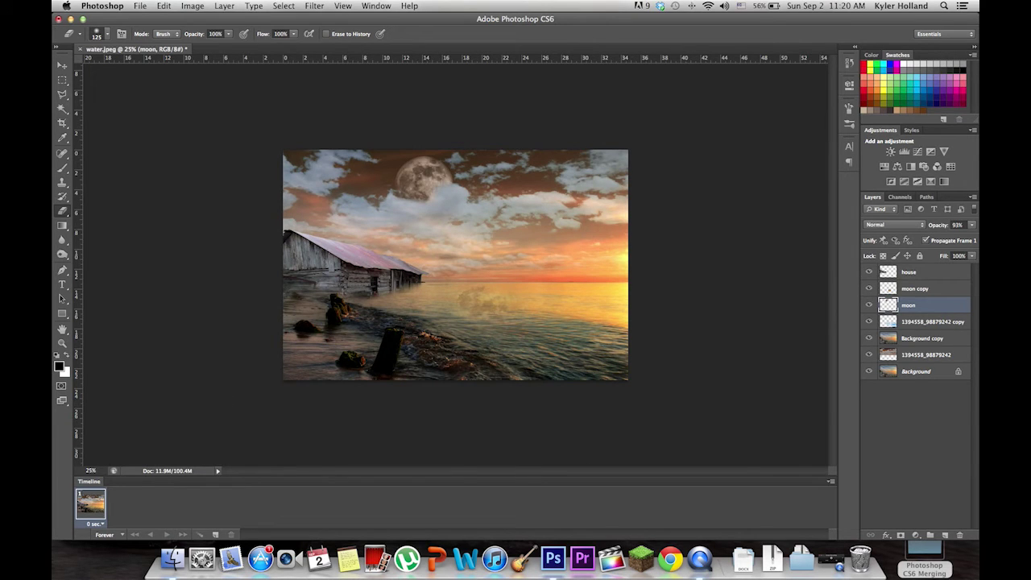
pyautogui.rightClick(919, 305)
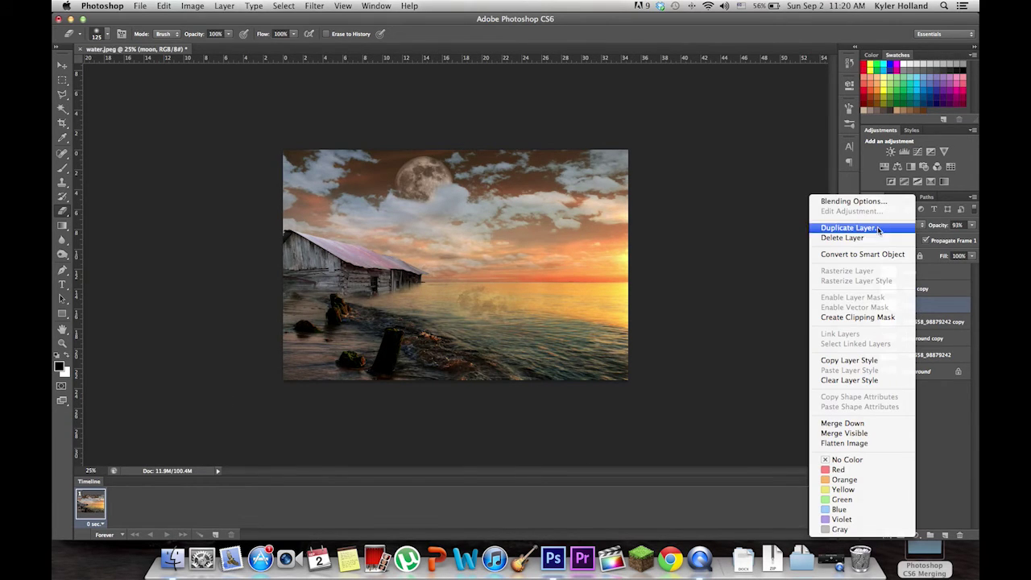
pyautogui.click(874, 201)
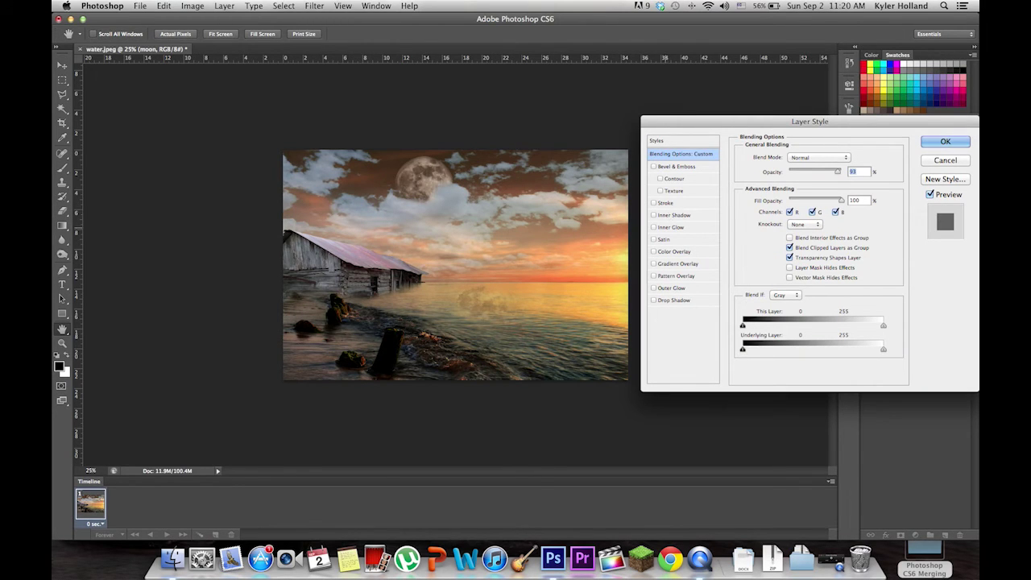
pyautogui.click(669, 300)
pyautogui.click(655, 263)
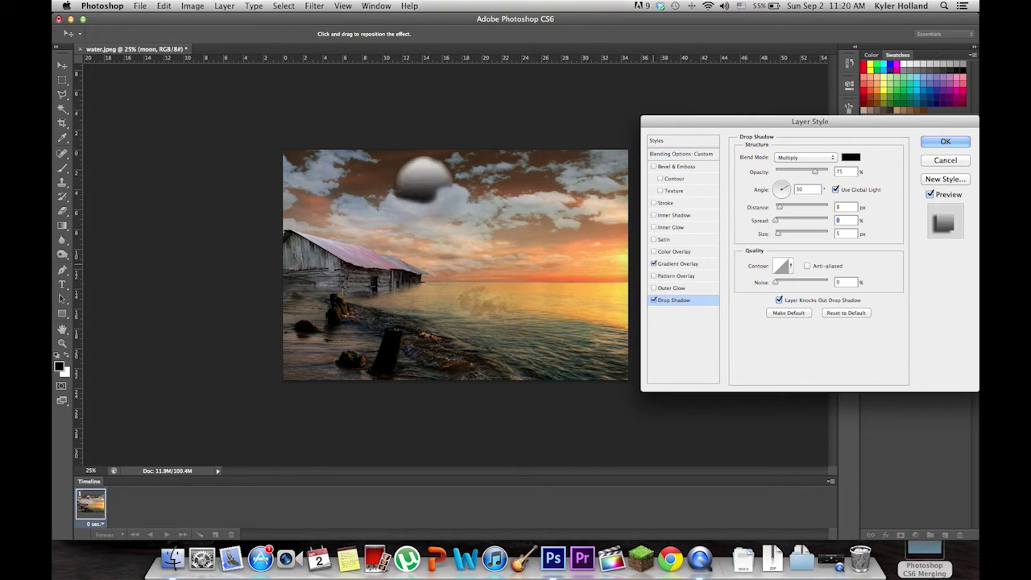
pyautogui.moveTo(833, 172); pyautogui.dragTo(782, 172)
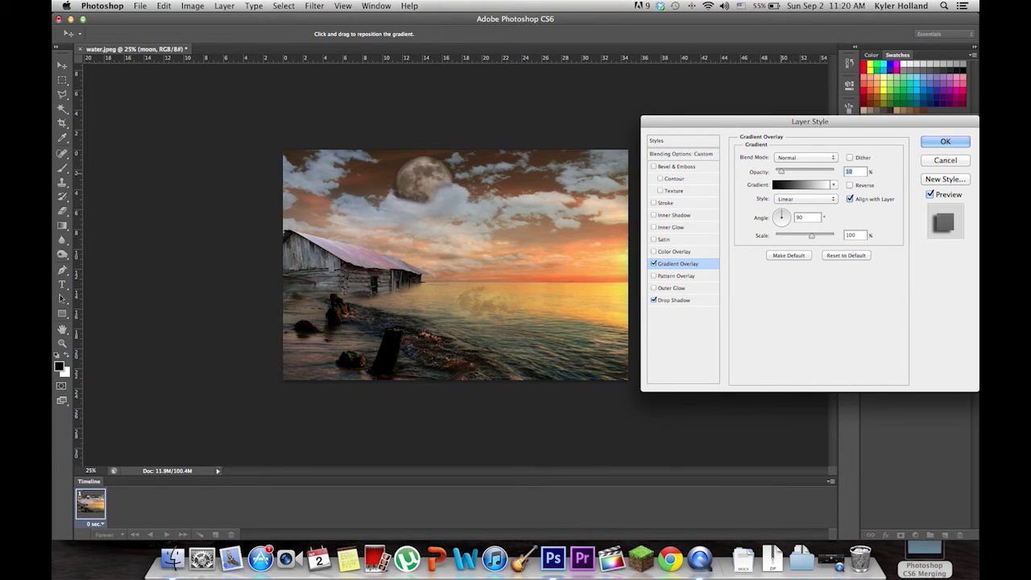
# Remove the drop shadow, fine-tune the gradient overlay to a low opacity, and apply the moon's layer style.
pyautogui.moveTo(784, 171); pyautogui.dragTo(785, 172)
pyautogui.write('0')
pyautogui.click(653, 300)
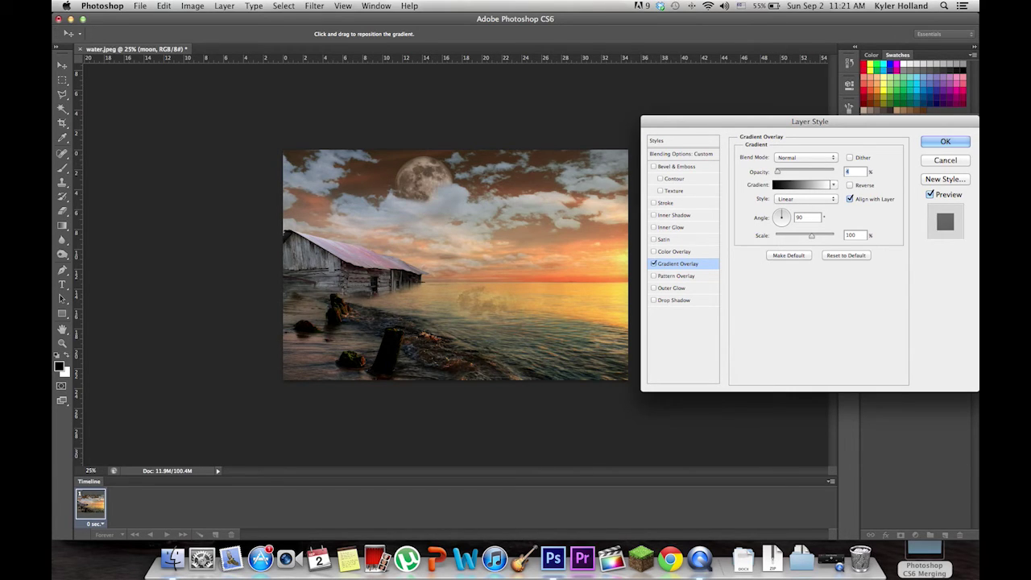
pyautogui.moveTo(777, 171); pyautogui.dragTo(783, 171)
pyautogui.press('Return')
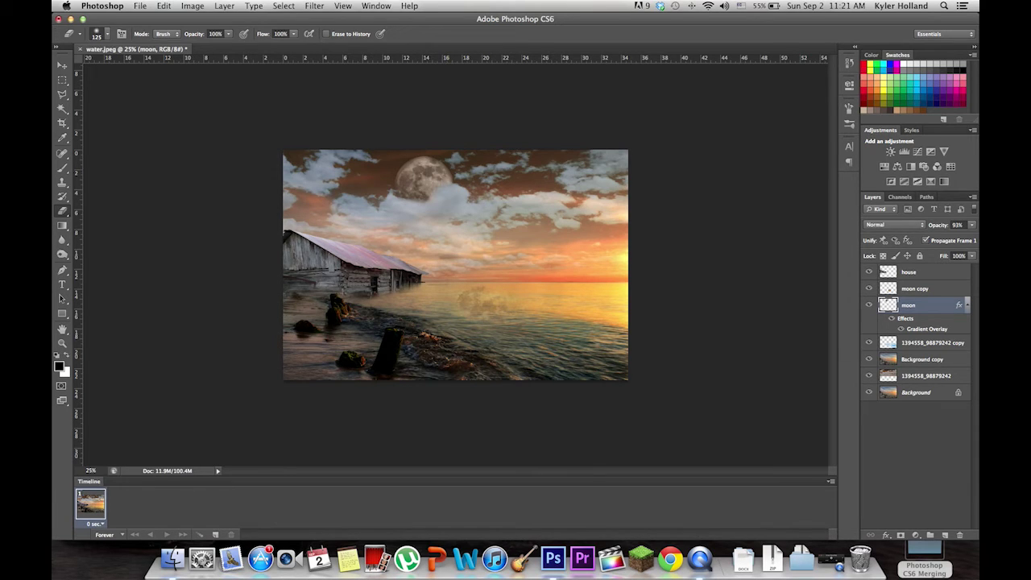
# Open a Hue/Saturation adjustment for the Background copy layer.
pyautogui.click(921, 360)
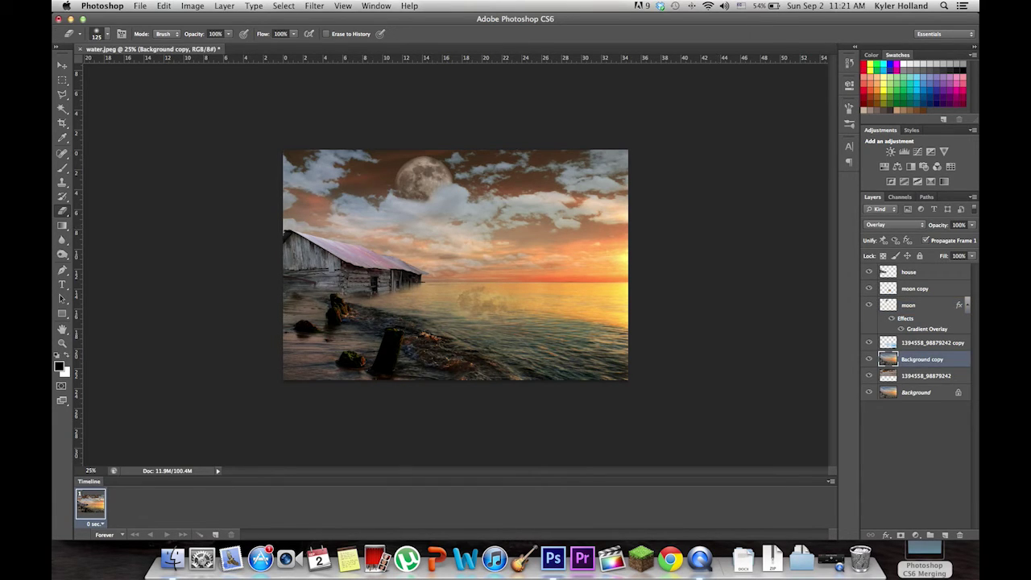
pyautogui.click(192, 6)
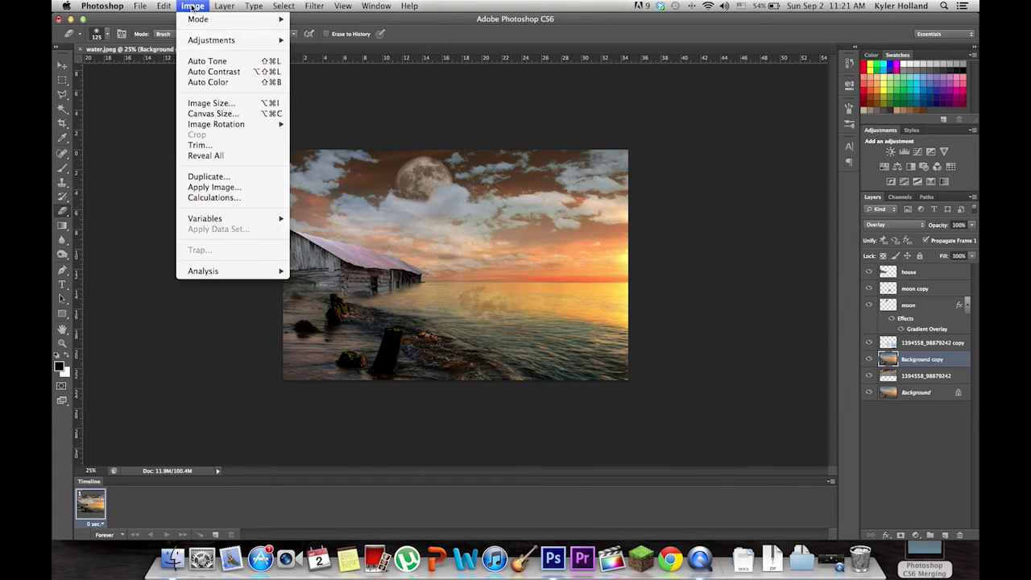
pyautogui.moveTo(237, 40)
pyautogui.click(383, 105)
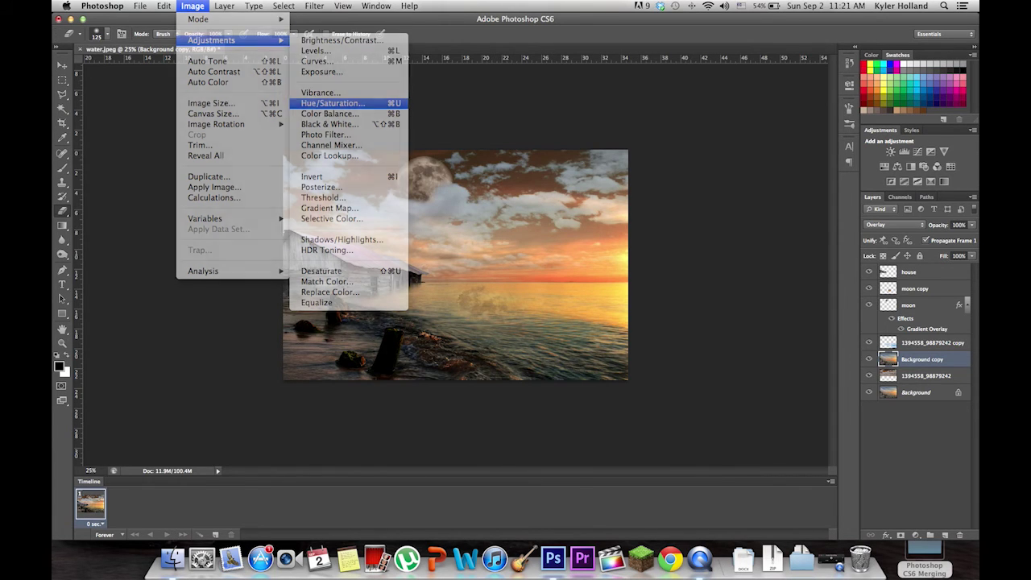
# Try hue shifts of -26 and +3 on the Background copy layer, and return the hue to 0.
pyautogui.press('Down')
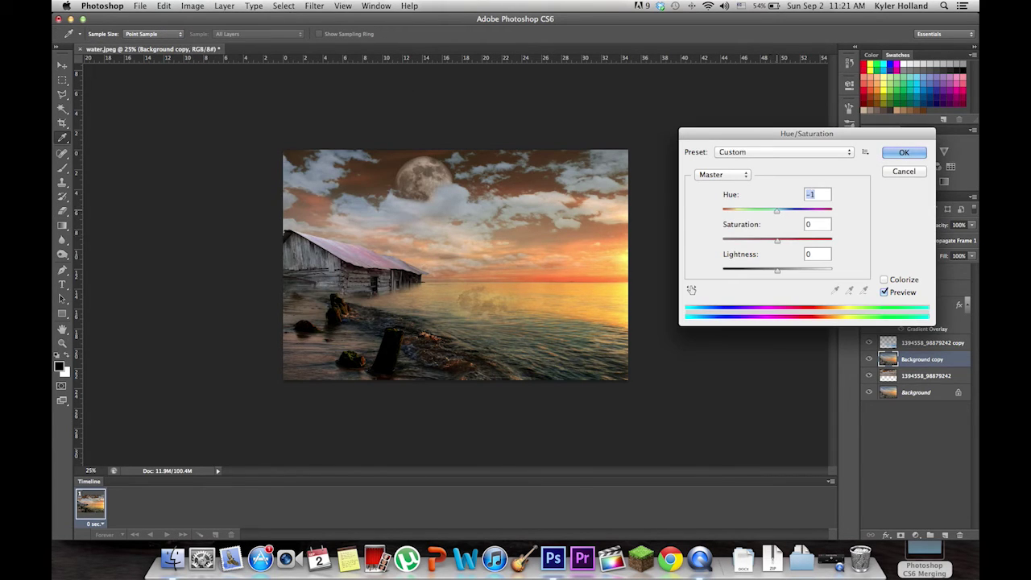
pyautogui.press('Down')
pyautogui.press('Down')
pyautogui.press('Down')
pyautogui.press('Down')
pyautogui.press('Down')
pyautogui.press('Down')
pyautogui.press('Down')
pyautogui.press('Down')
pyautogui.press('Down')
pyautogui.press('Down')
pyautogui.press('Down')
pyautogui.press('Down')
pyautogui.press('Down')
pyautogui.press('Down')
pyautogui.press('Down')
pyautogui.press('Down')
pyautogui.press('Down')
pyautogui.press('Down')
pyautogui.press('Down')
pyautogui.press('Down')
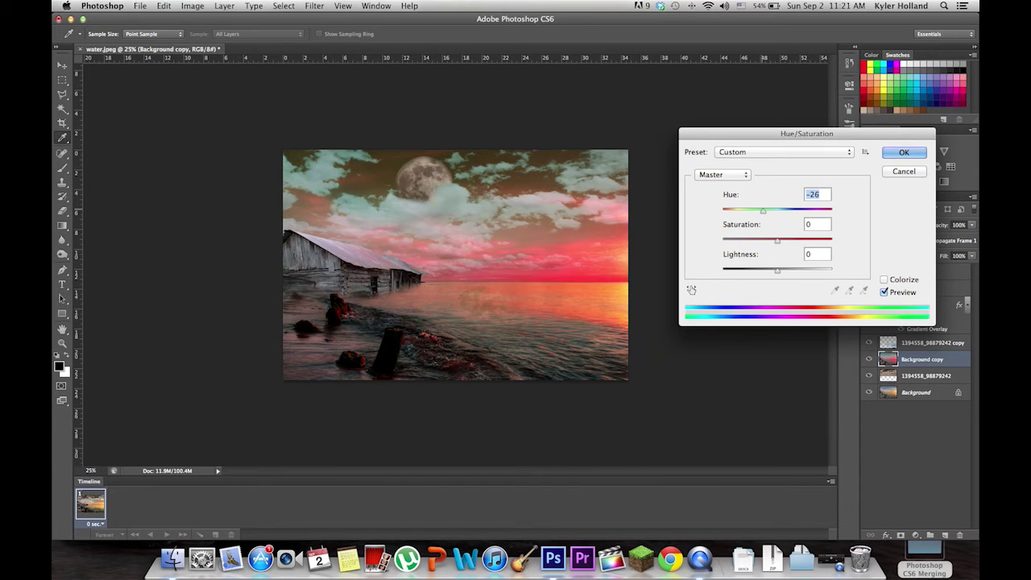
pyautogui.press('Up')
pyautogui.press('Up')
pyautogui.press('Up')
pyautogui.press('Up')
pyautogui.press('Up')
pyautogui.press('Up')
pyautogui.press('Up')
pyautogui.press('Up')
pyautogui.press('Up')
pyautogui.press('Up')
pyautogui.press('Up')
pyautogui.press('Up')
pyautogui.press('Up')
pyautogui.press('Up')
pyautogui.press('Up')
pyautogui.press('Up')
pyautogui.press('Up')
pyautogui.press('Up')
pyautogui.press('Up')
pyautogui.press('Up')
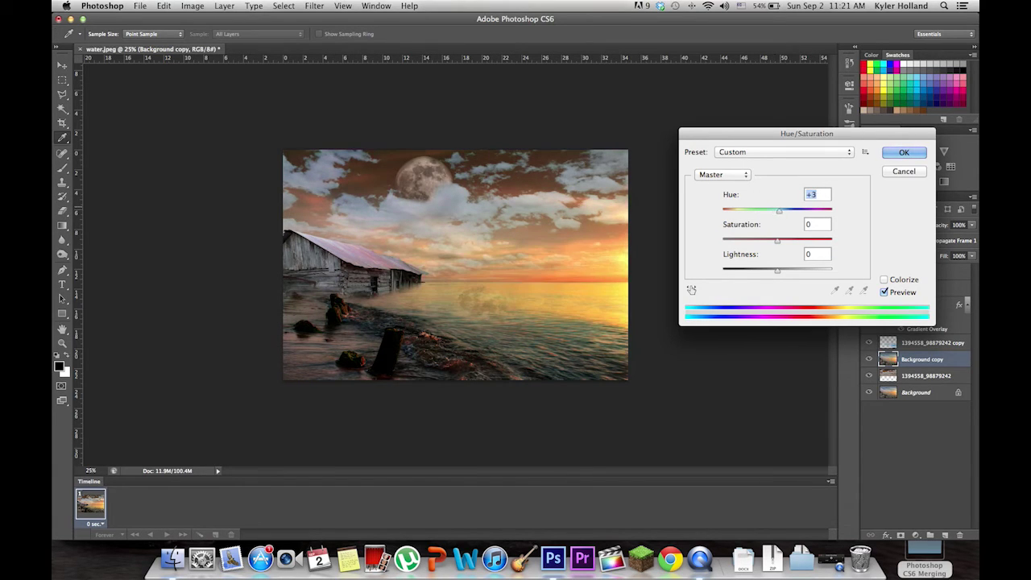
pyautogui.press('Down')
pyautogui.press('Down')
pyautogui.press('Down')
# Lower the Background copy layer's saturation to -14.
pyautogui.press('Tab')
pyautogui.press('Down')
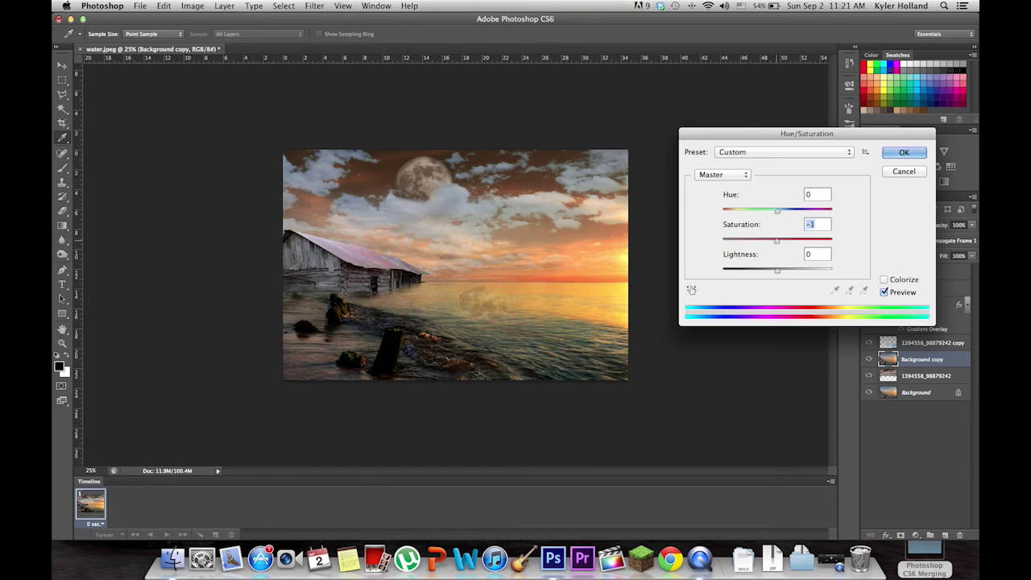
pyautogui.press('Down')
pyautogui.press('Down')
pyautogui.press('Down')
pyautogui.press('Down')
pyautogui.press('Down')
pyautogui.press('Down')
pyautogui.press('Down')
pyautogui.press('Down')
pyautogui.press('Down')
pyautogui.press('Down')
pyautogui.press('Down')
pyautogui.press('Down')
pyautogui.press('Down')
pyautogui.press('Down')
pyautogui.press('Down')
pyautogui.press('Up')
pyautogui.press('Up')
# Lower the Background copy layer's lightness to -27 and apply the Hue/Saturation adjustment.
pyautogui.press('Tab')
pyautogui.press('Down')
pyautogui.press('Down')
pyautogui.press('Down')
pyautogui.press('Down')
pyautogui.press('Down')
pyautogui.press('Down')
pyautogui.press('Down')
pyautogui.press('Down')
pyautogui.press('Down')
pyautogui.press('Down')
pyautogui.press('Down')
pyautogui.press('Down')
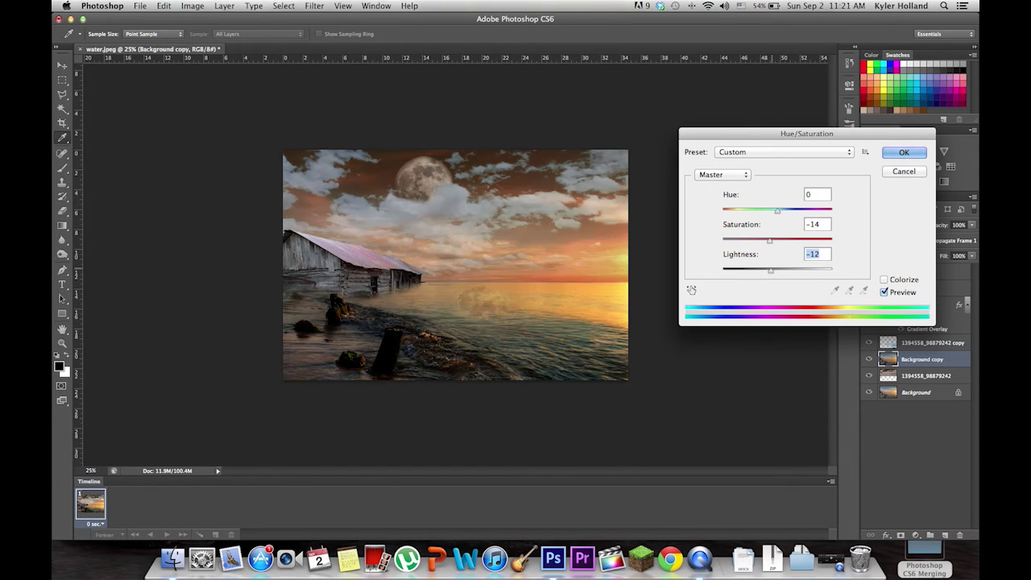
pyautogui.press('Down')
pyautogui.press('Down')
pyautogui.press('Down')
pyautogui.press('Down')
pyautogui.press('Down')
pyautogui.press('Down')
pyautogui.press('Down')
pyautogui.press('Down')
pyautogui.press('Down')
pyautogui.press('Down')
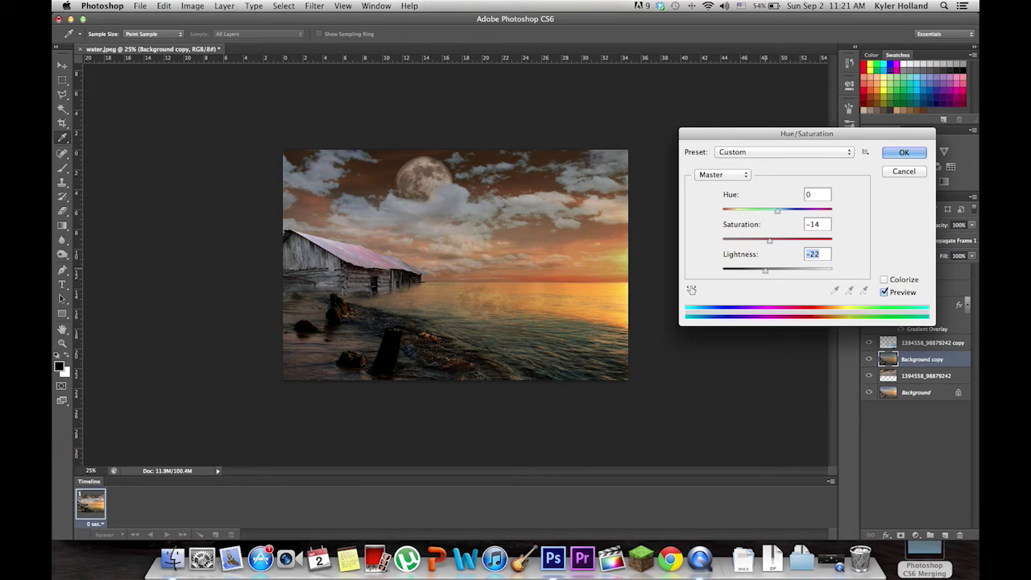
pyautogui.press('Down')
pyautogui.press('Down')
pyautogui.press('Down')
pyautogui.press('Down')
pyautogui.press('Down')
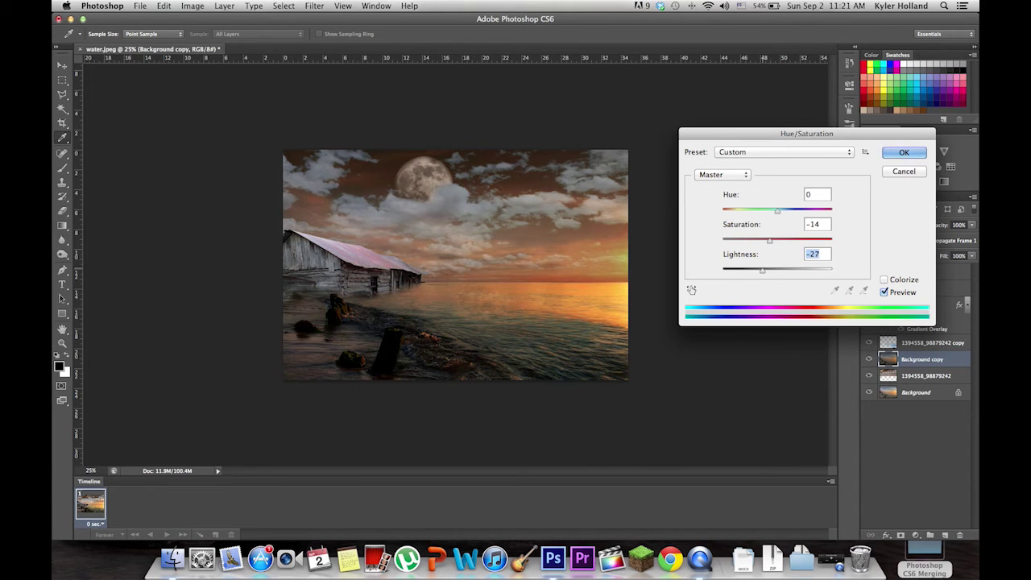
pyautogui.click(891, 152)
# Apply Brightness/Contrast to the house layer with brightness -33 and contrast 51.
pyautogui.press('e')
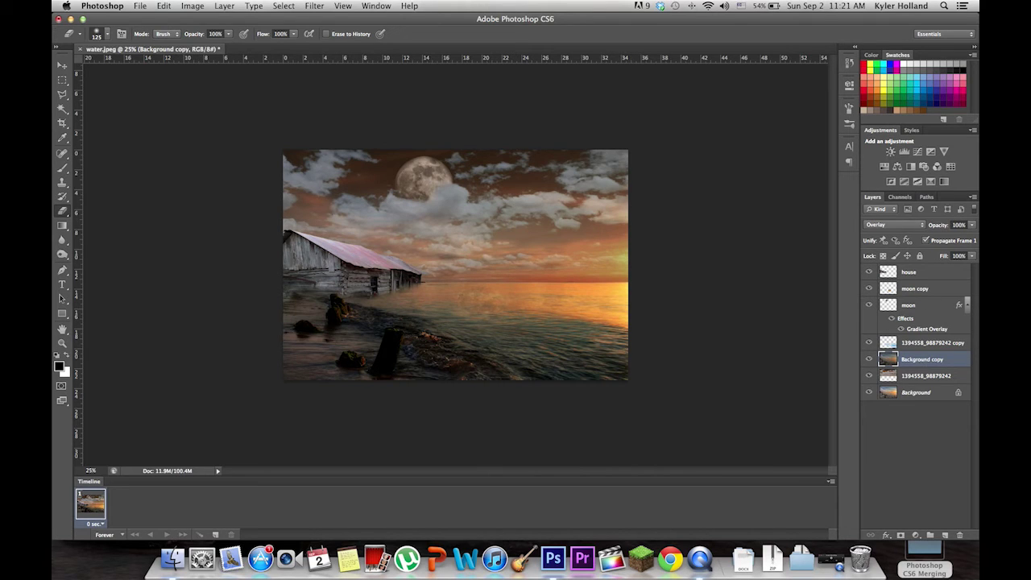
pyautogui.click(919, 272)
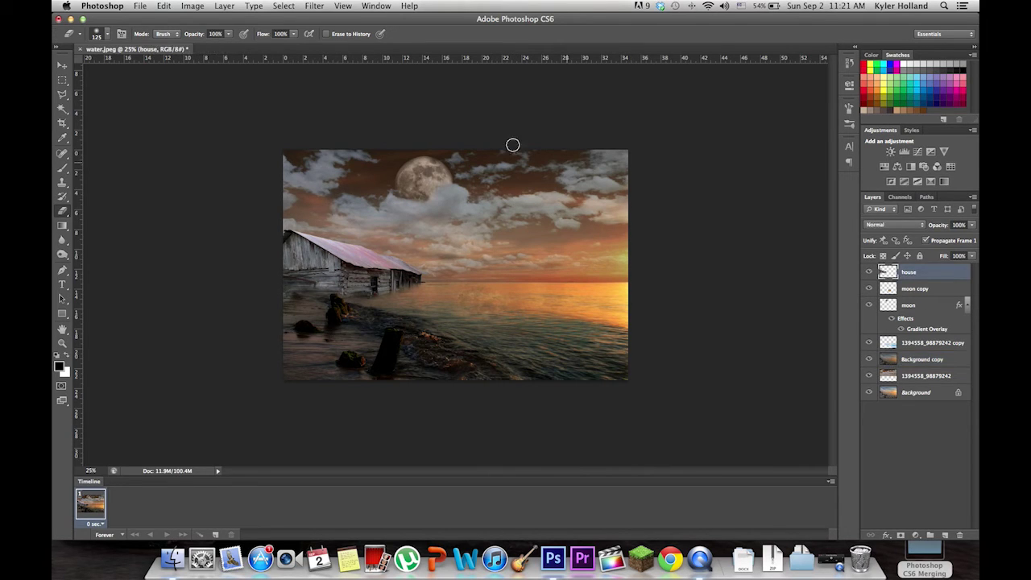
pyautogui.click(193, 6)
pyautogui.moveTo(211, 39)
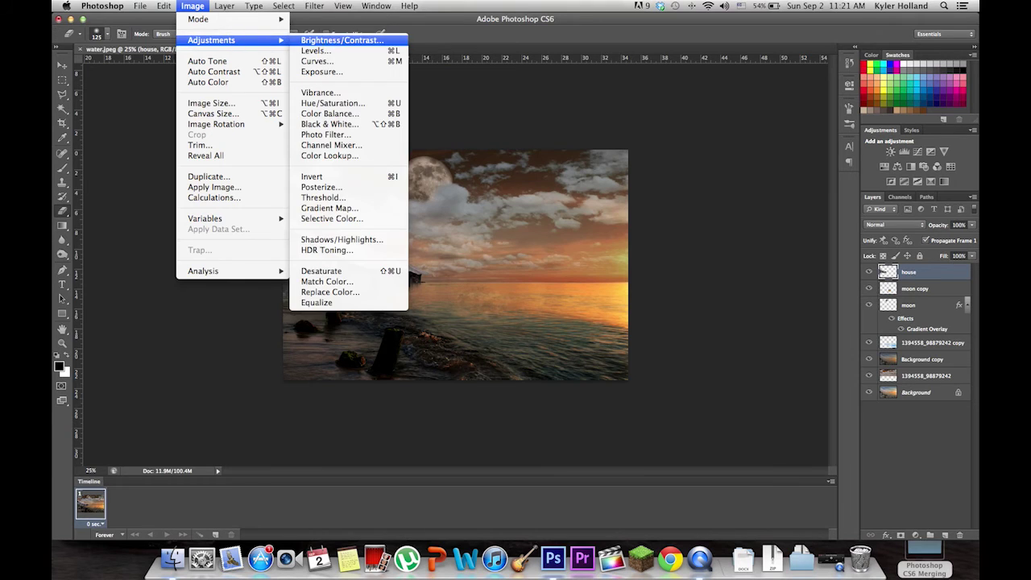
pyautogui.click(336, 45)
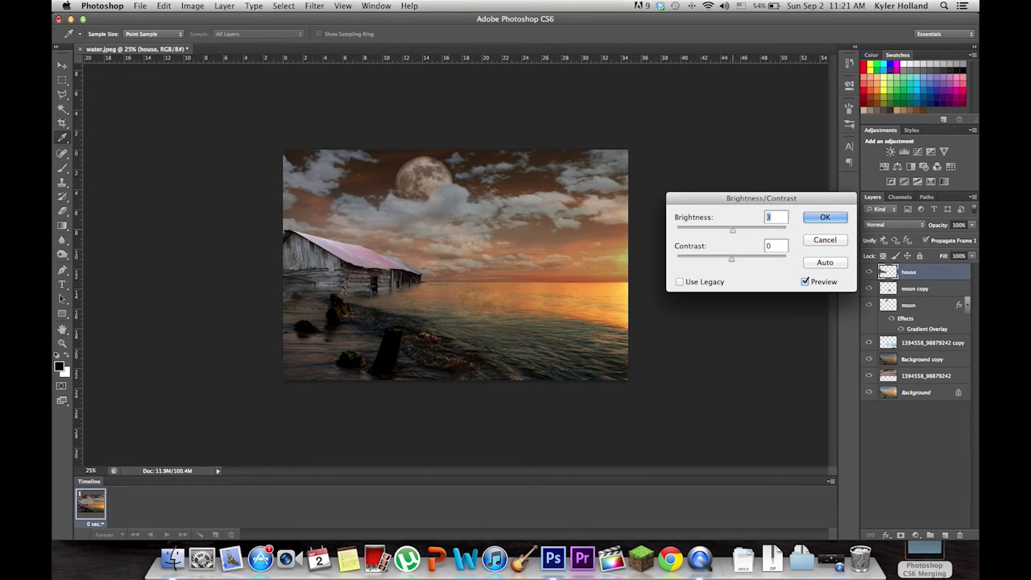
pyautogui.moveTo(731, 230); pyautogui.dragTo(759, 259)
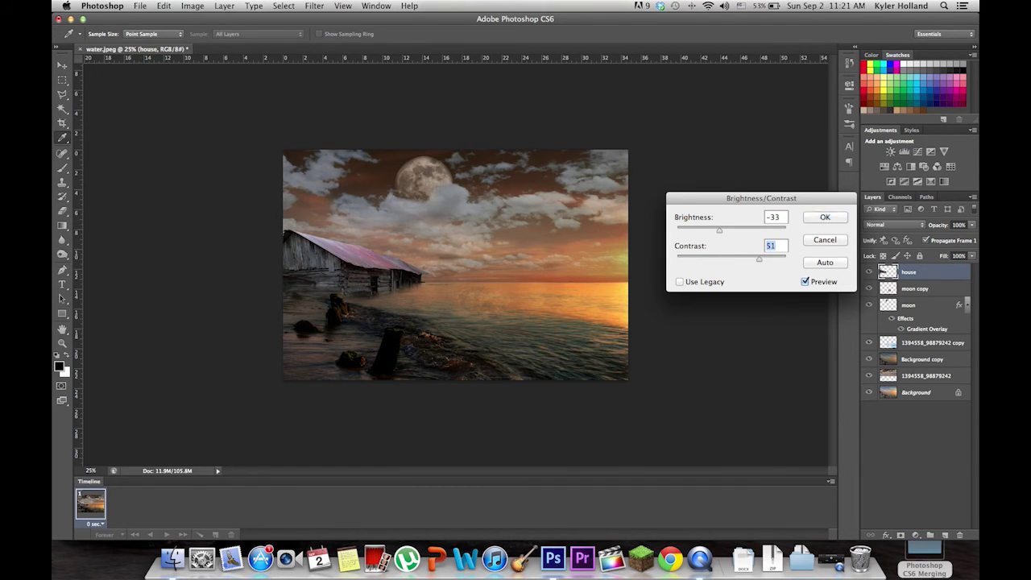
pyautogui.press('Return')
pyautogui.press('e')
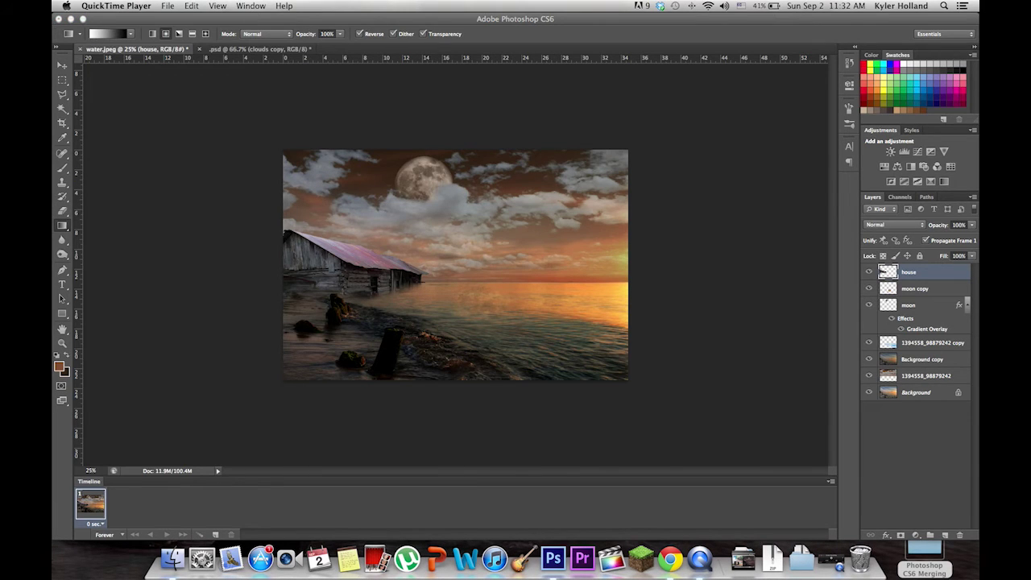
# Duplicate the house layer and start a free transform on the copy.
pyautogui.press('super+Tab')
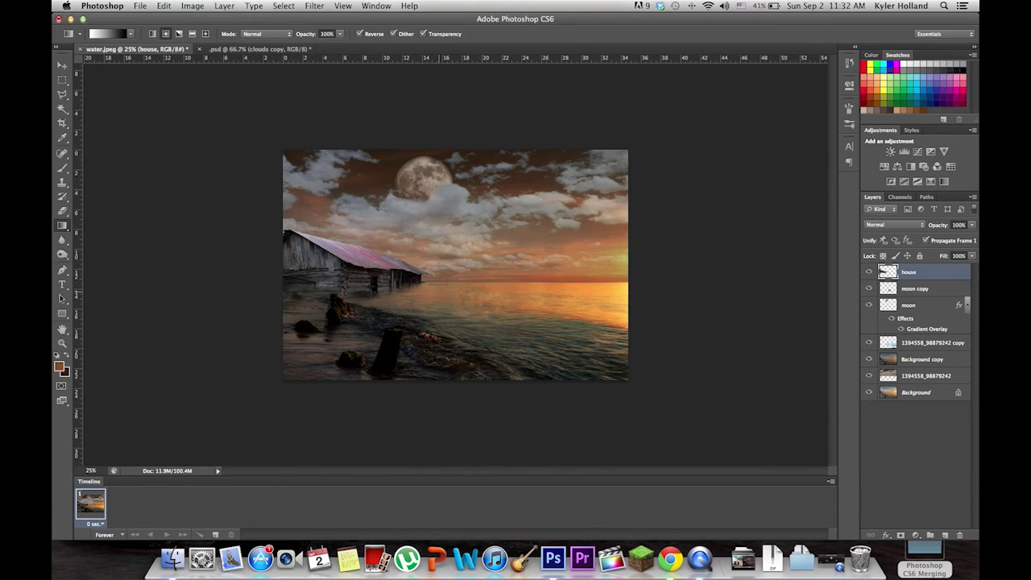
pyautogui.rightClick(925, 272)
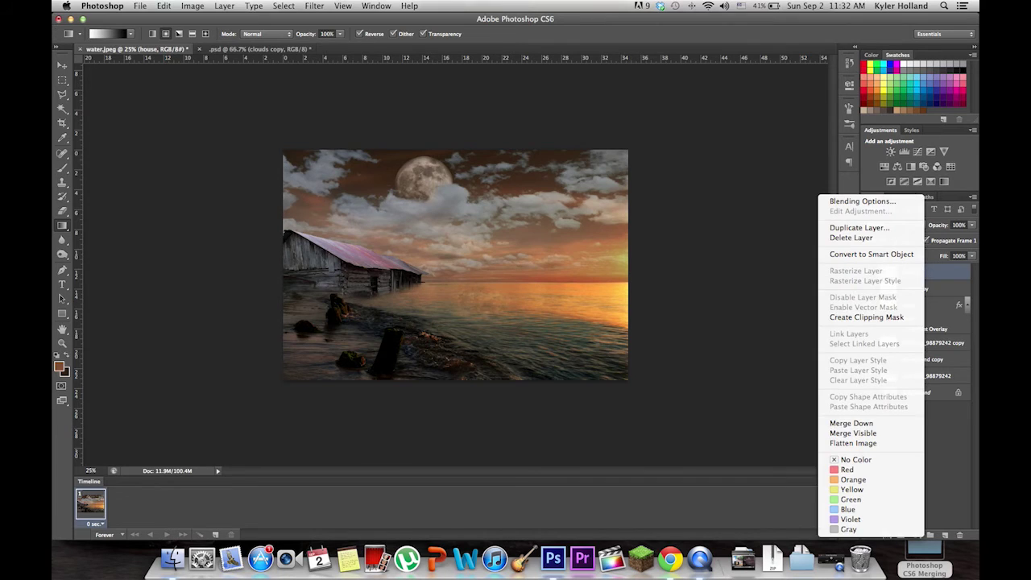
pyautogui.click(859, 228)
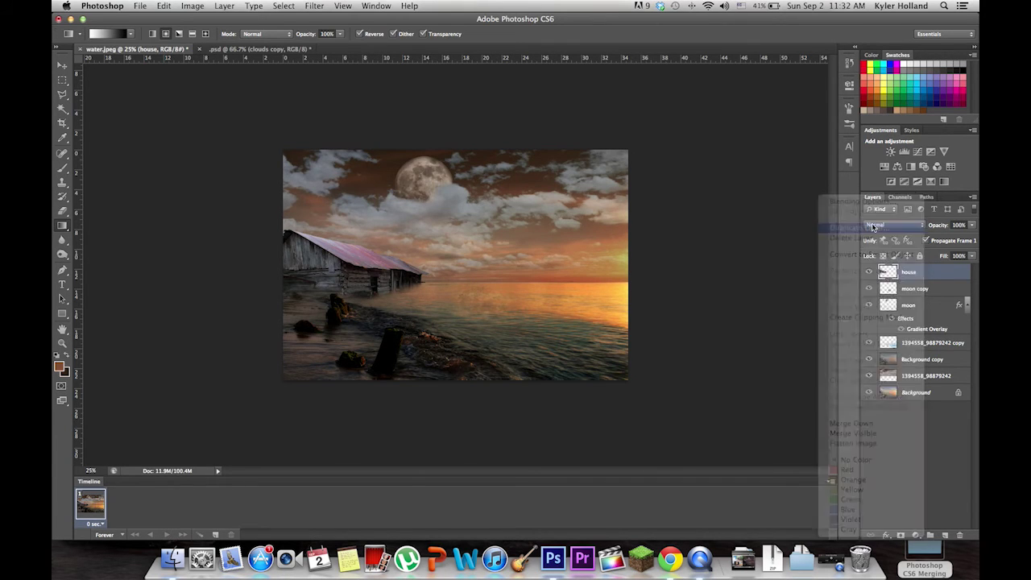
pyautogui.press('Return')
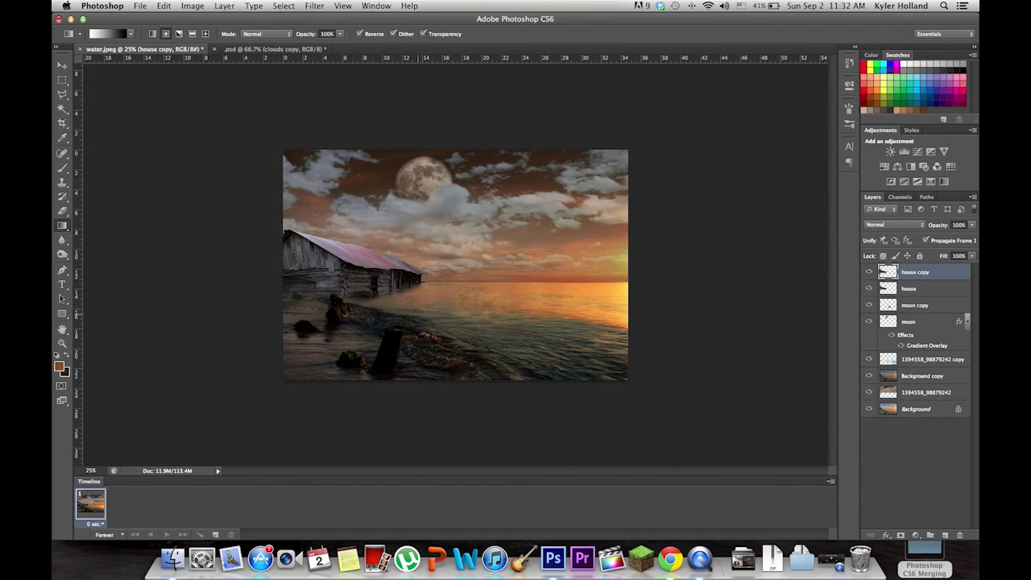
pyautogui.hotkey('ctrl', 't')
pyautogui.rightClick(391, 315)
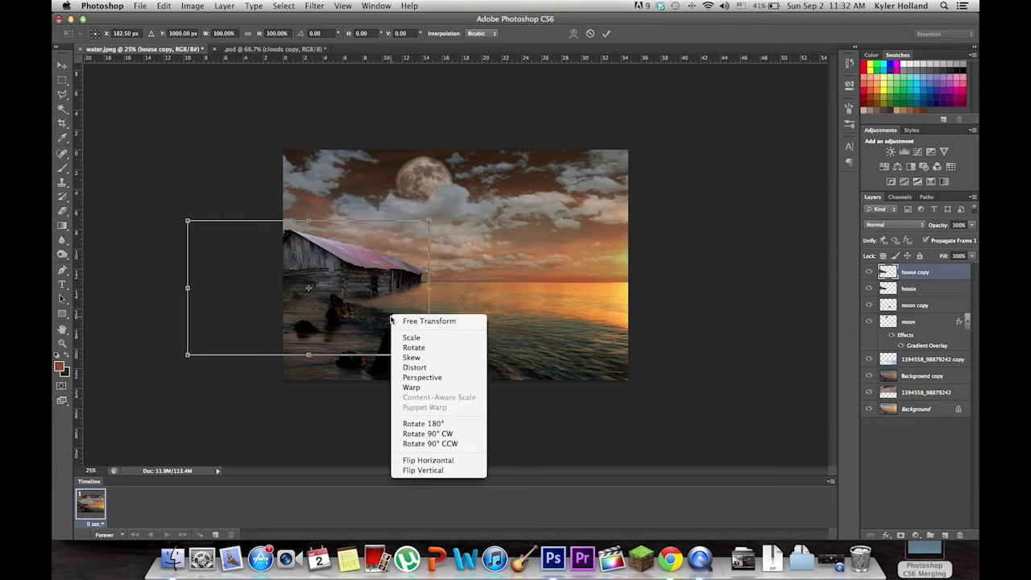
pyautogui.click(439, 463)
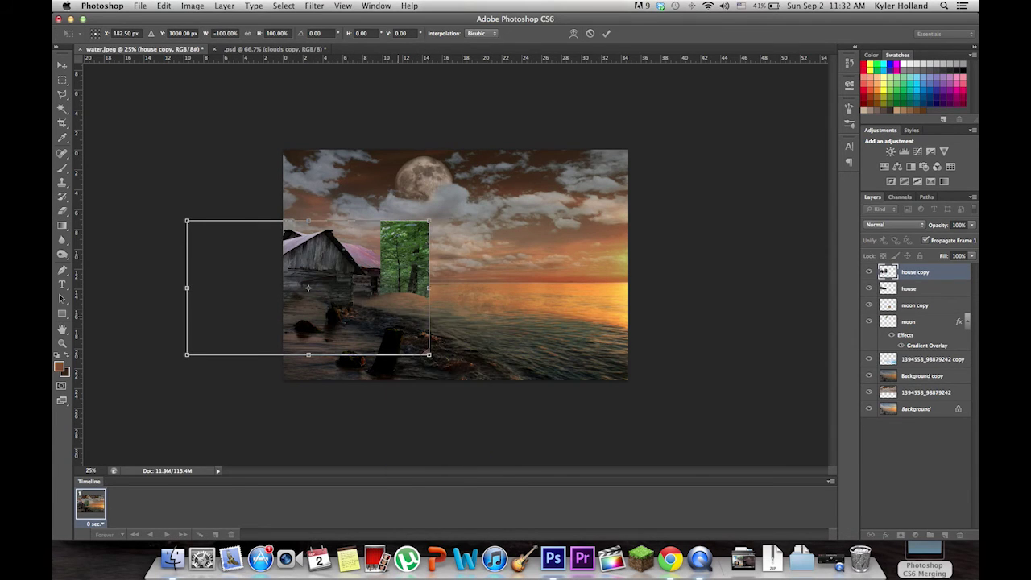
pyautogui.rightClick(398, 320)
pyautogui.click(435, 460)
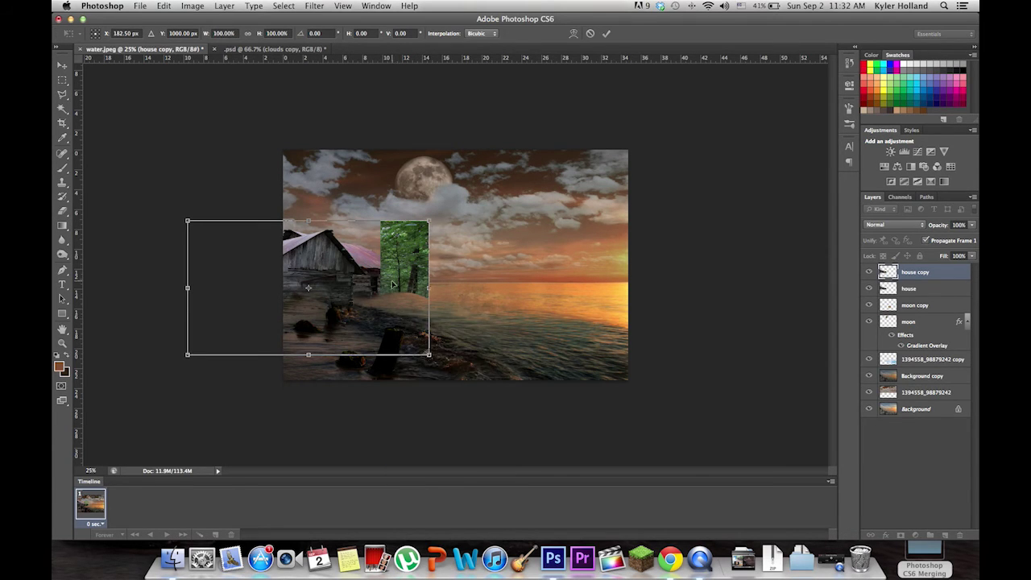
# Flip the house copy vertically, shift it below the house and rotate it about 9° counterclockwise to form a reflection.
pyautogui.rightClick(361, 282)
pyautogui.click(391, 435)
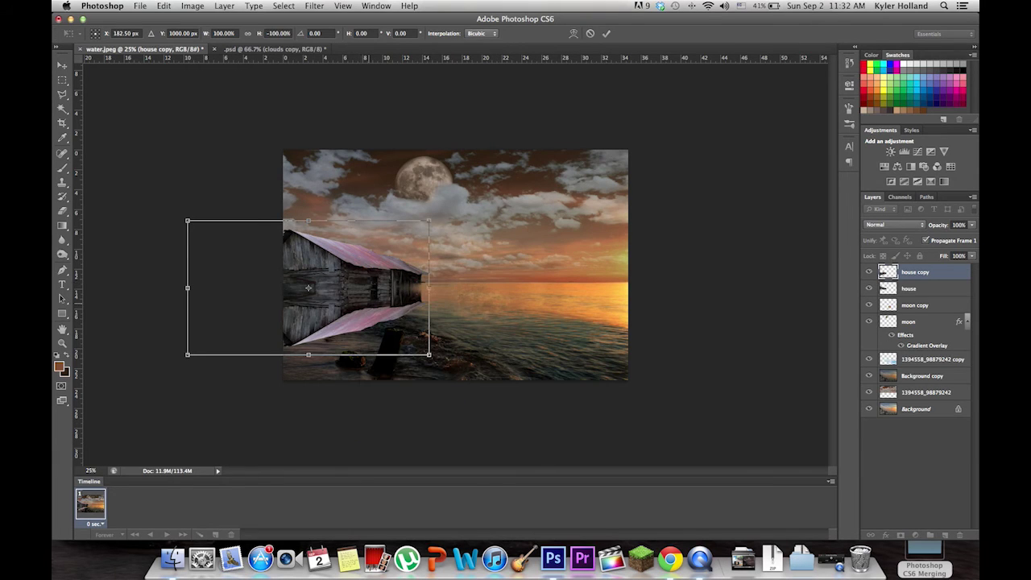
pyautogui.moveTo(308, 288); pyautogui.dragTo(308, 303)
pyautogui.moveTo(440, 377); pyautogui.dragTo(456, 343)
pyautogui.moveTo(308, 303); pyautogui.dragTo(309, 306)
pyautogui.moveTo(439, 353); pyautogui.dragTo(438, 349)
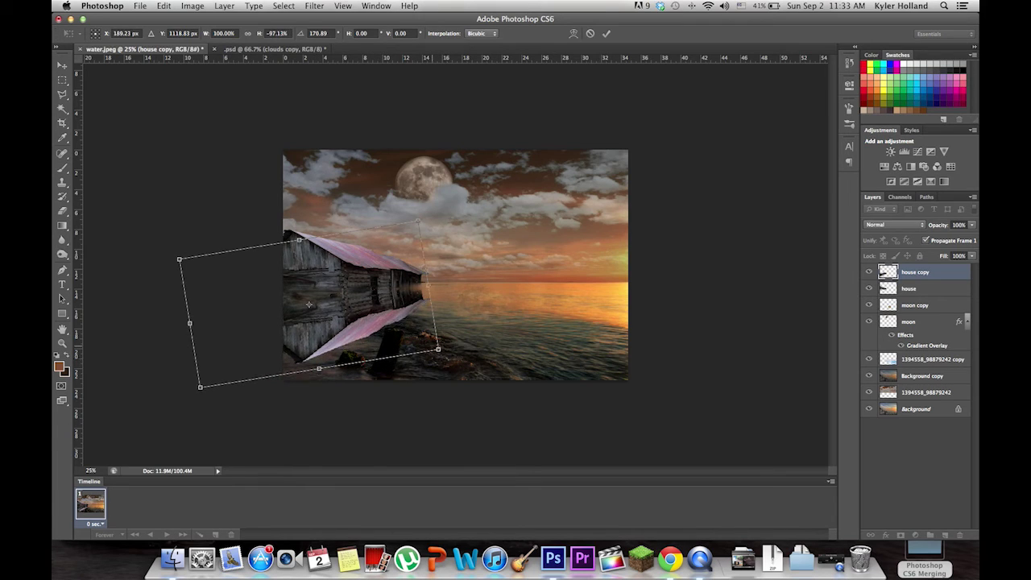
pyautogui.press('Return')
# Set the house reflection's opacity to 59% and erase its lower part with a large 700 px eraser.
pyautogui.press('g')
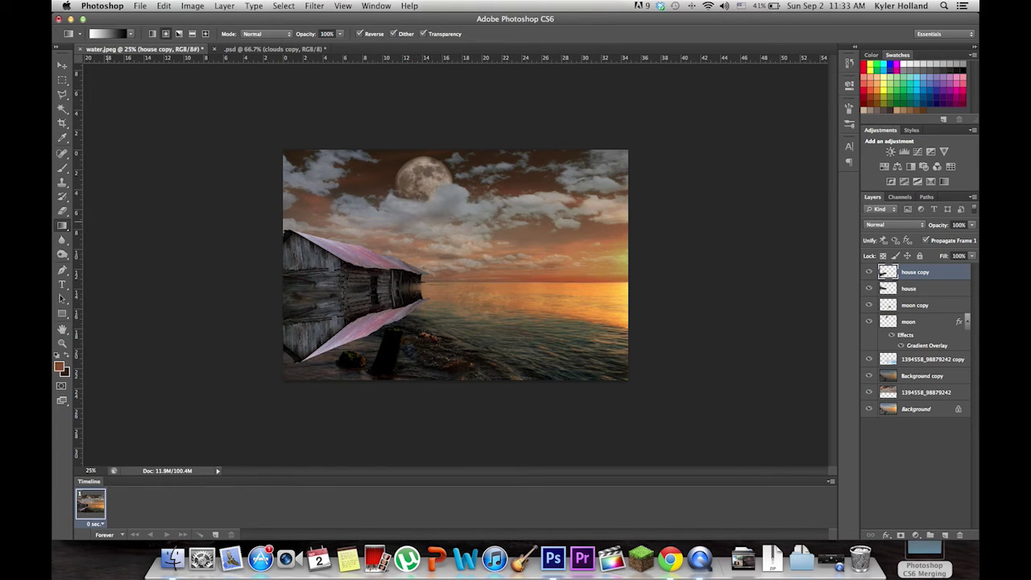
pyautogui.moveTo(939, 230); pyautogui.dragTo(932, 229)
pyautogui.write('59')
pyautogui.press('Return')
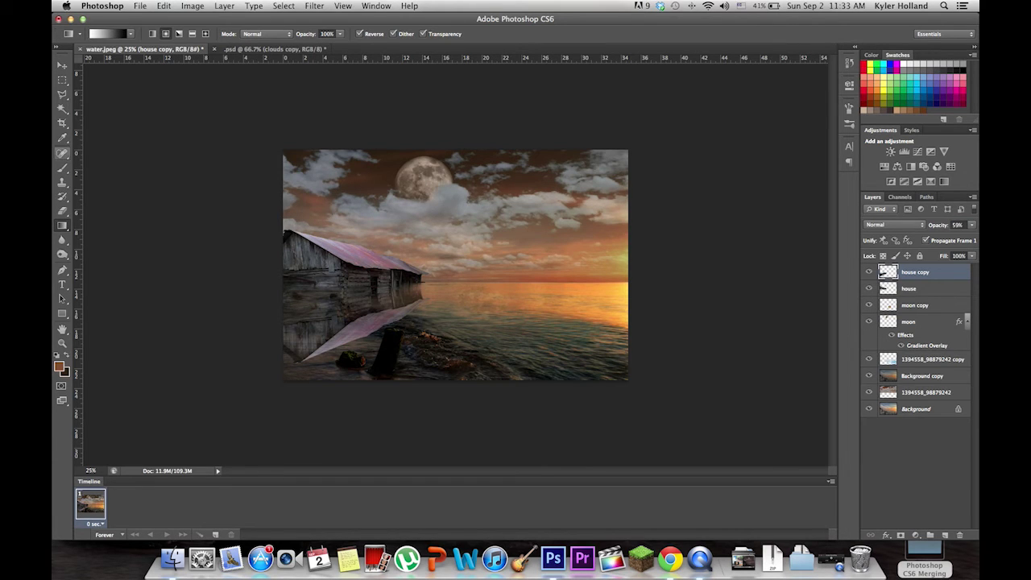
pyautogui.press('e')
pyautogui.moveTo(315, 345)
pyautogui.mouseDown()
pyautogui.moveTo(271, 322)
pyautogui.moveTo(282, 305)
pyautogui.moveTo(388, 364)
pyautogui.moveTo(298, 320)
pyautogui.moveTo(377, 365)
pyautogui.moveTo(423, 374)
pyautogui.moveTo(389, 354)
pyautogui.mouseUp()
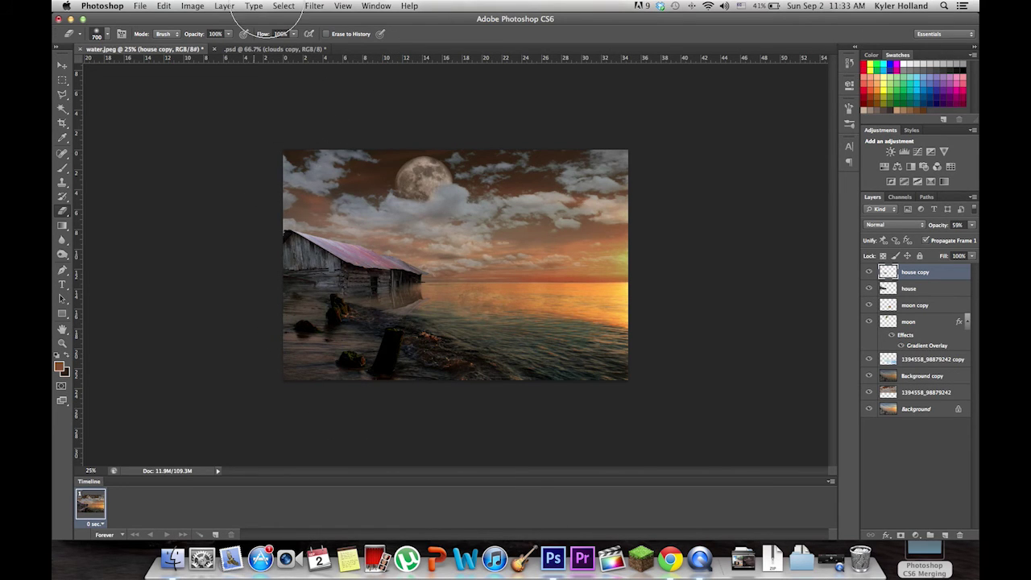
# Apply a weak Ripple filter with size Large to the house reflection.
pyautogui.click(314, 5)
pyautogui.moveTo(360, 148)
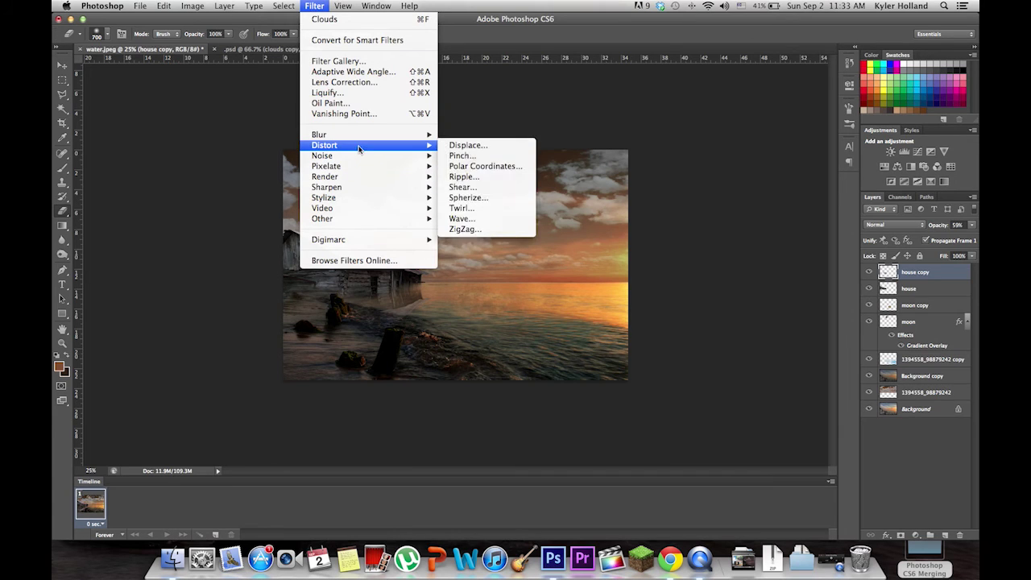
pyautogui.click(464, 176)
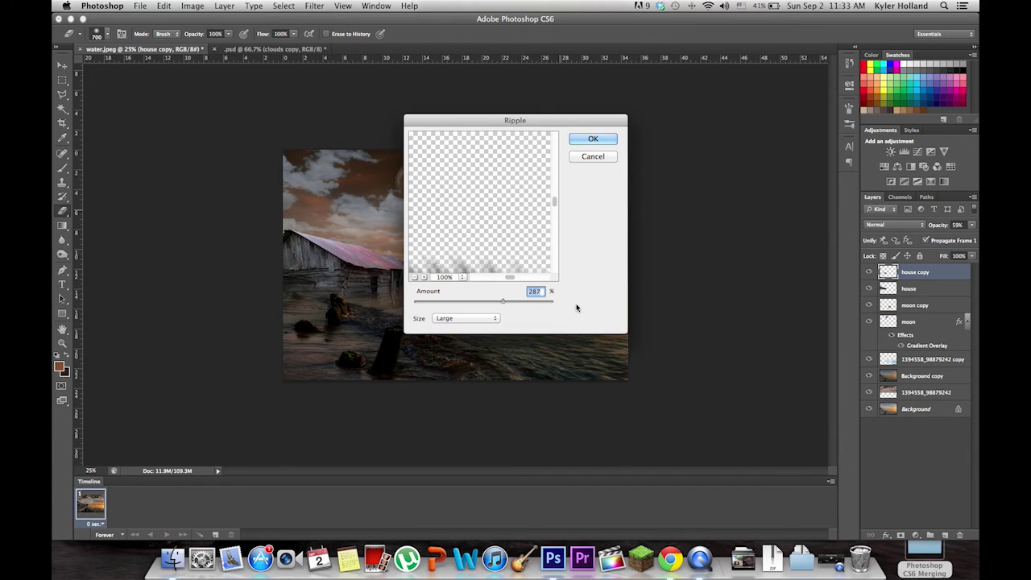
pyautogui.write('05')
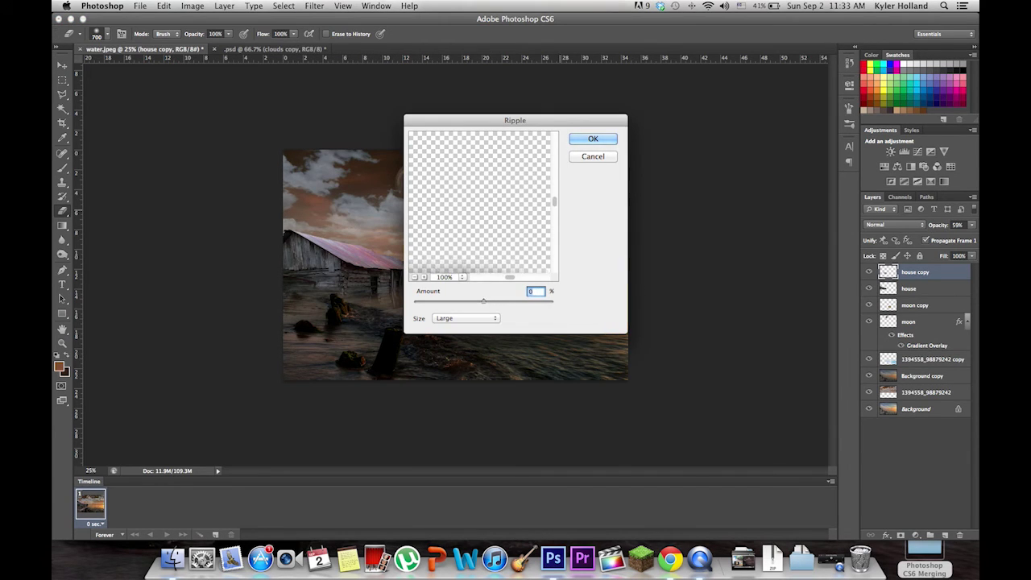
pyautogui.click(490, 300)
pyautogui.click(593, 139)
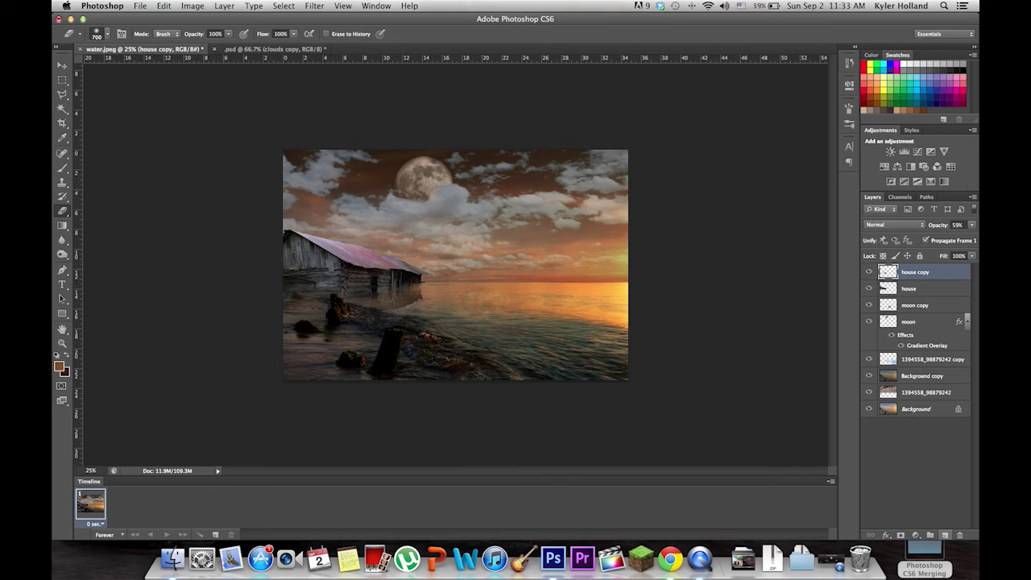
# Add a new layer and fill it with a white-to-black radial gradient centred on the moon.
pyautogui.click(944, 535)
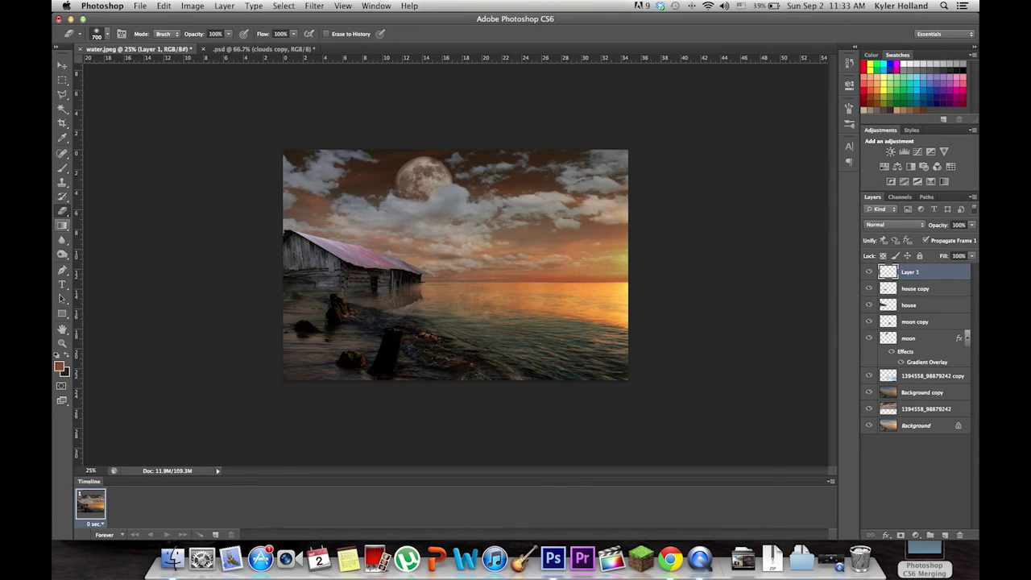
pyautogui.click(62, 225)
pyautogui.click(111, 222)
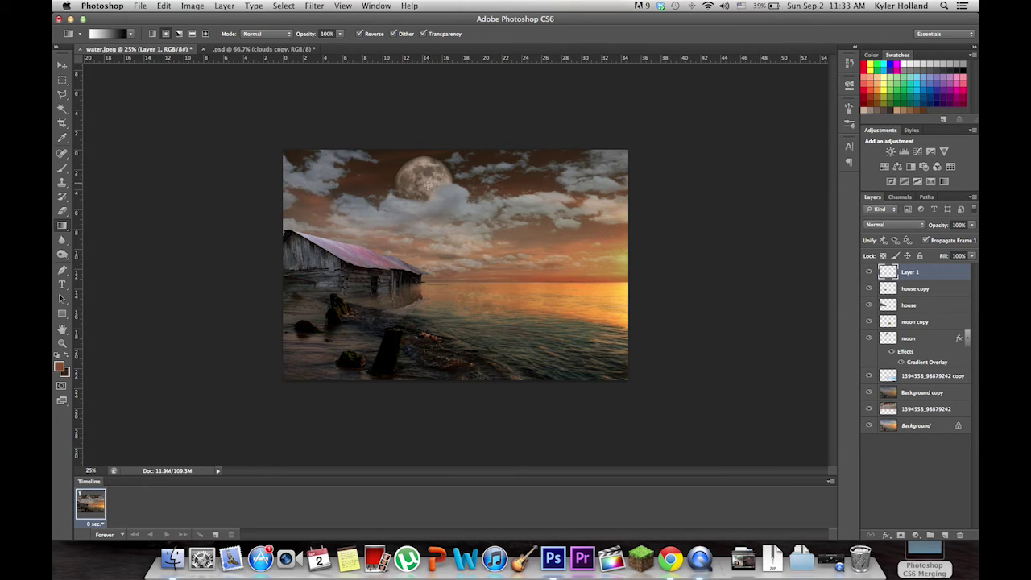
pyautogui.moveTo(465, 214); pyautogui.dragTo(467, 215)
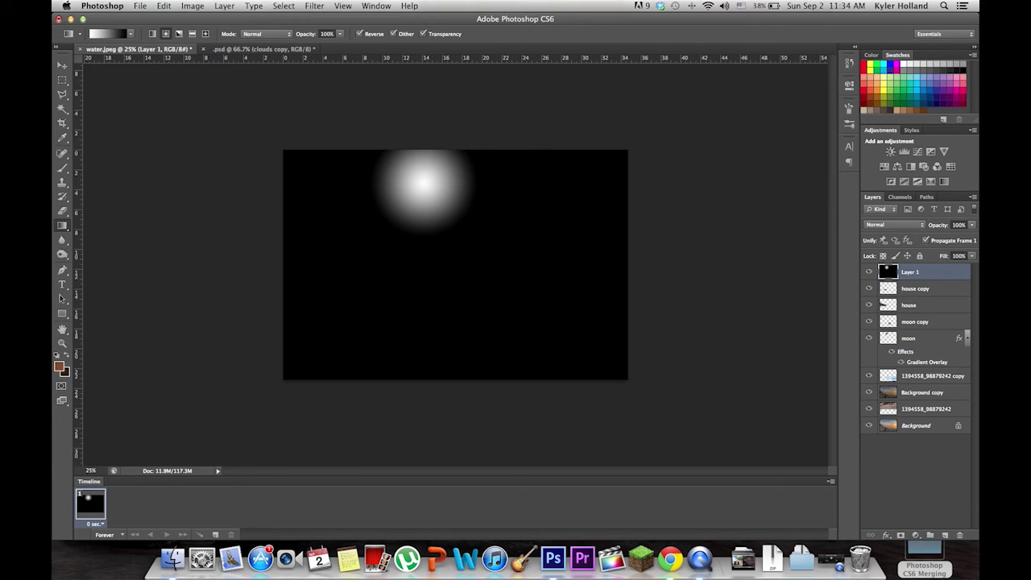
# Set the gradient layer's blend mode to Multiply and its opacity to 28%.
pyautogui.moveTo(947, 225); pyautogui.dragTo(921, 226)
pyautogui.click(890, 224)
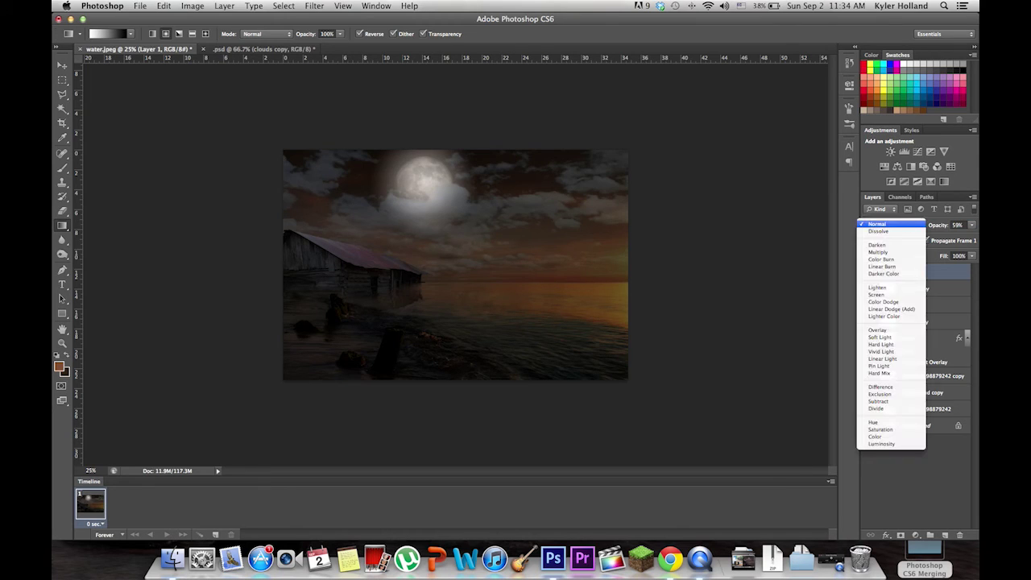
pyautogui.click(886, 252)
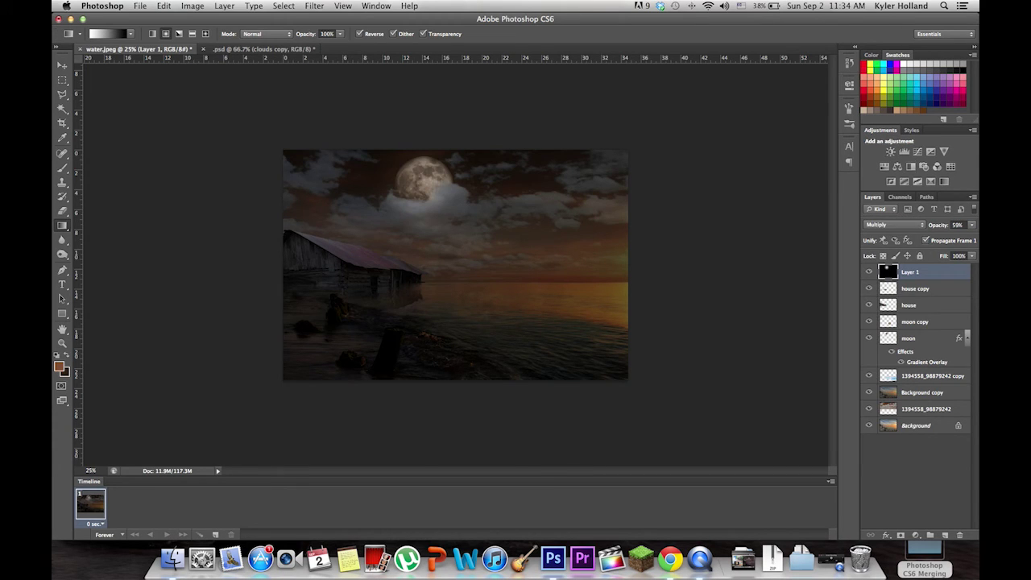
pyautogui.moveTo(944, 226); pyautogui.dragTo(914, 226)
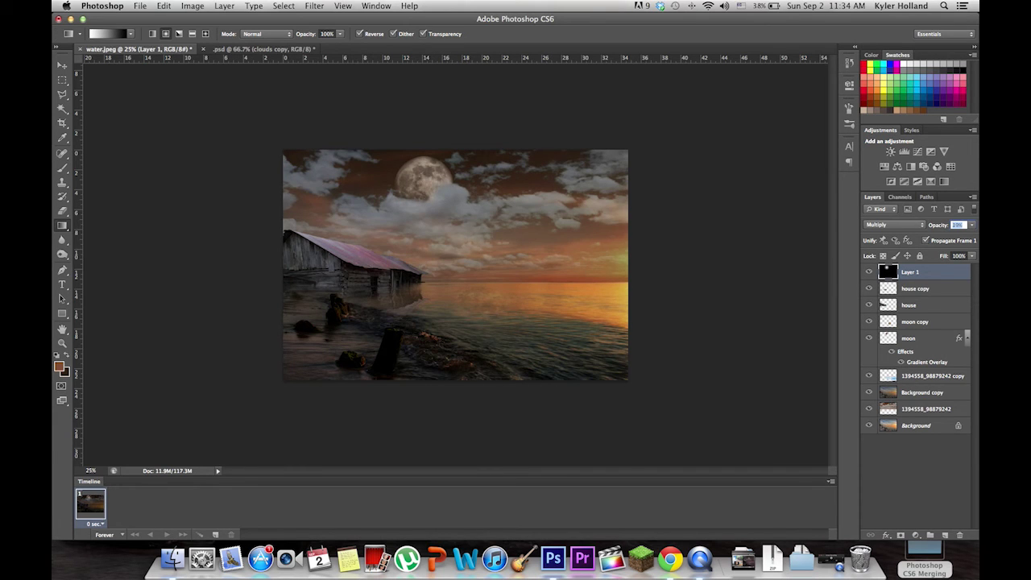
pyautogui.moveTo(922, 226); pyautogui.dragTo(921, 227)
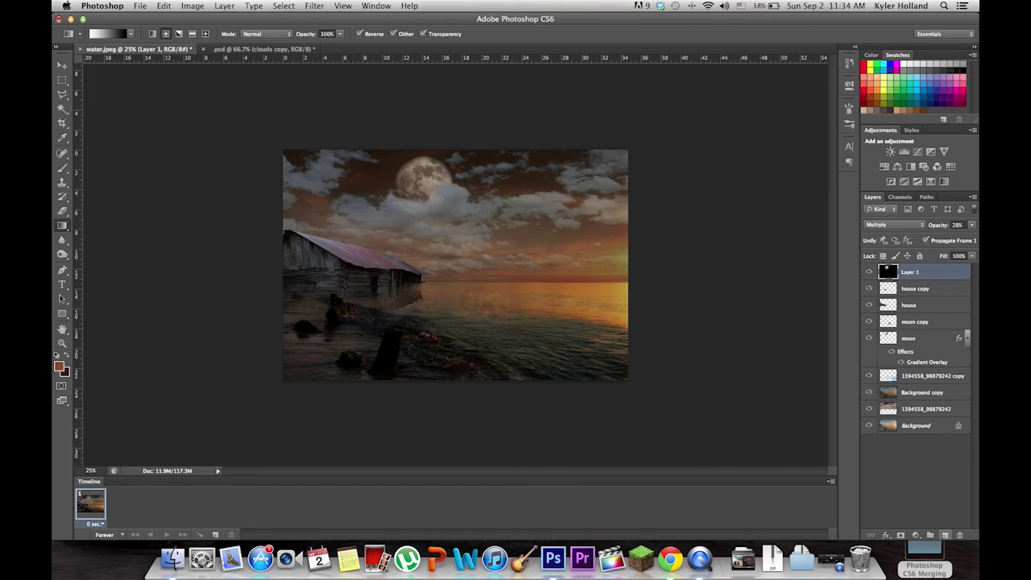
# Add a new layer above the gradient layer and choose brown as the foreground colour.
pyautogui.click(946, 535)
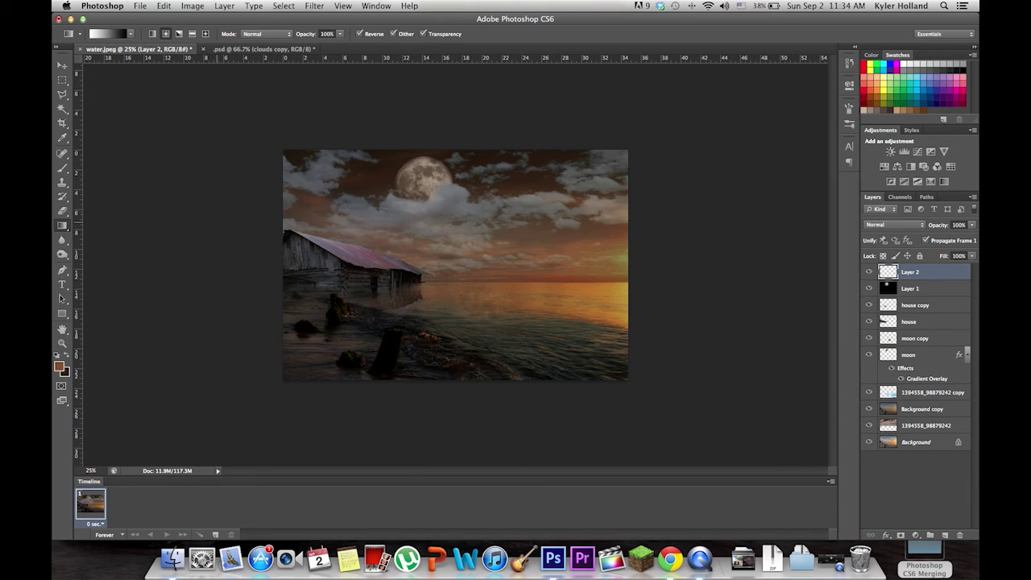
pyautogui.click(59, 368)
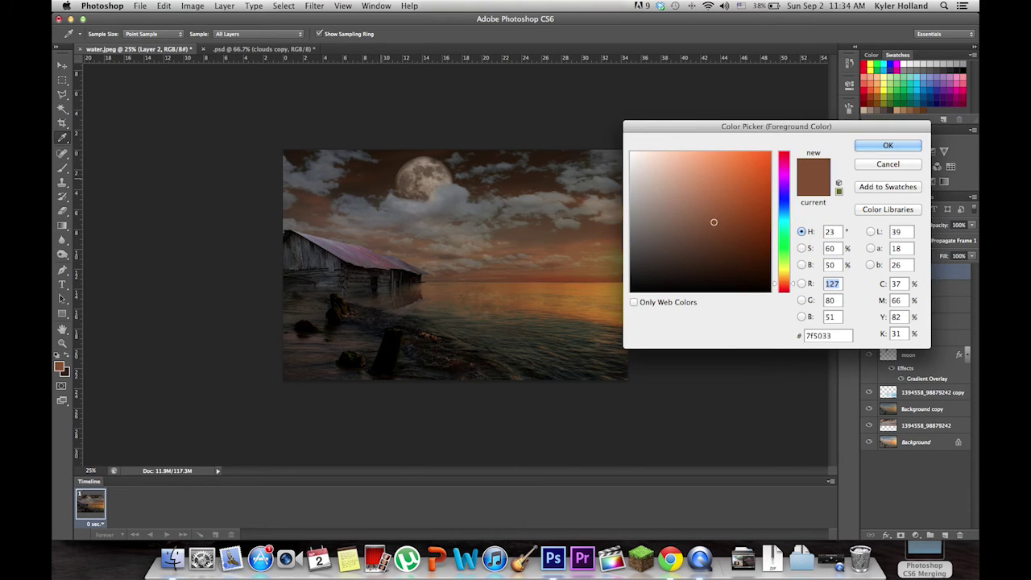
pyautogui.press('Return')
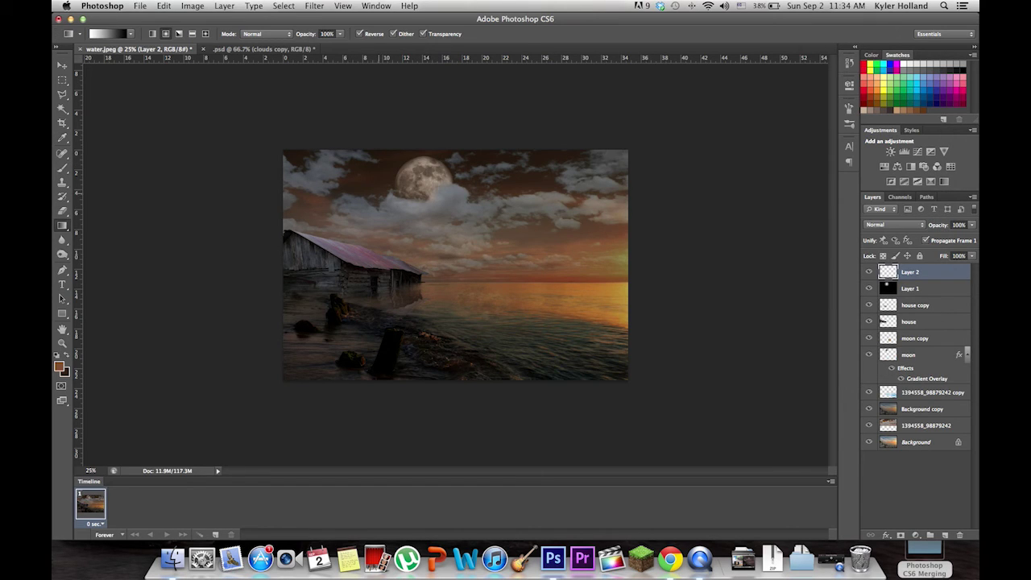
# Fill the new top layer, Layer 2, with brown texture using the Clouds render filter.
pyautogui.click(314, 6)
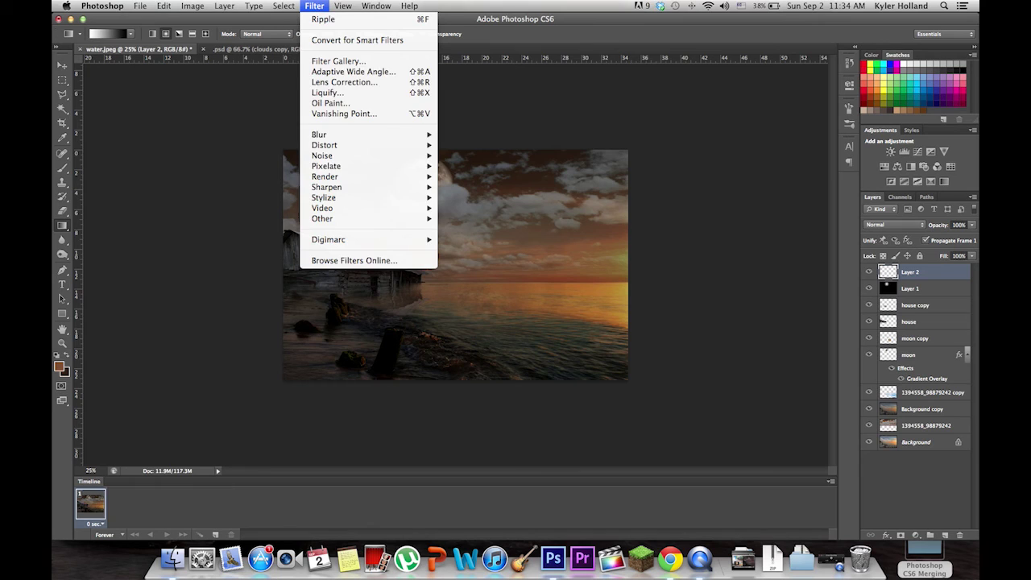
pyautogui.moveTo(376, 178)
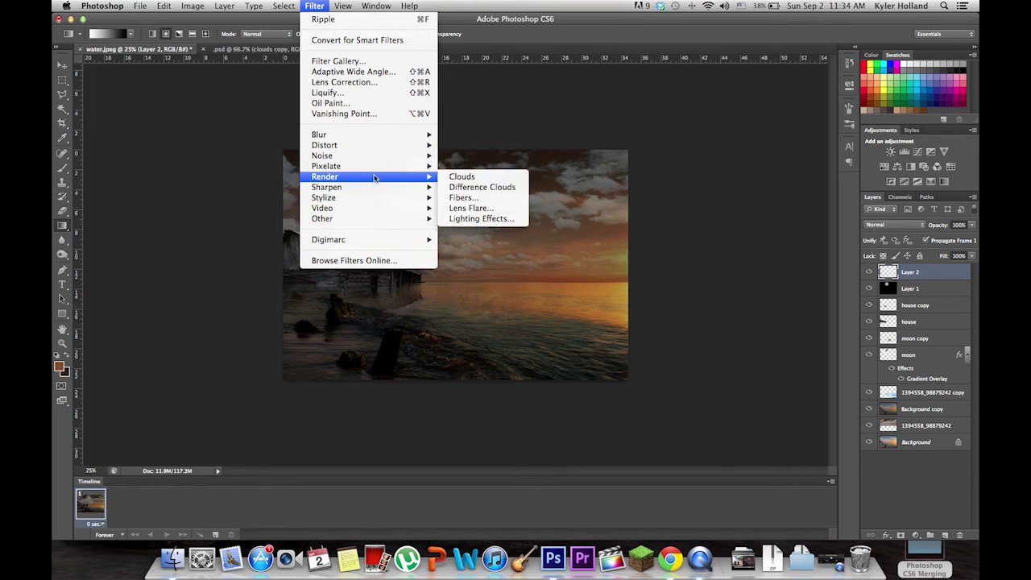
pyautogui.click(462, 177)
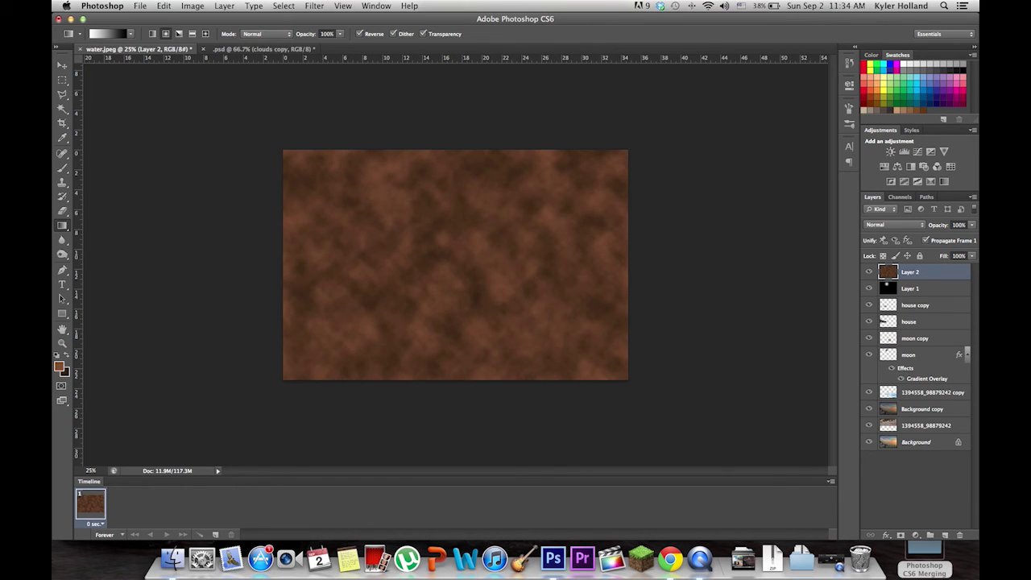
# Set the brown clouds layer's blend mode to Overlay and lower its opacity so the composite gets a subtle warm tint.
pyautogui.click(892, 225)
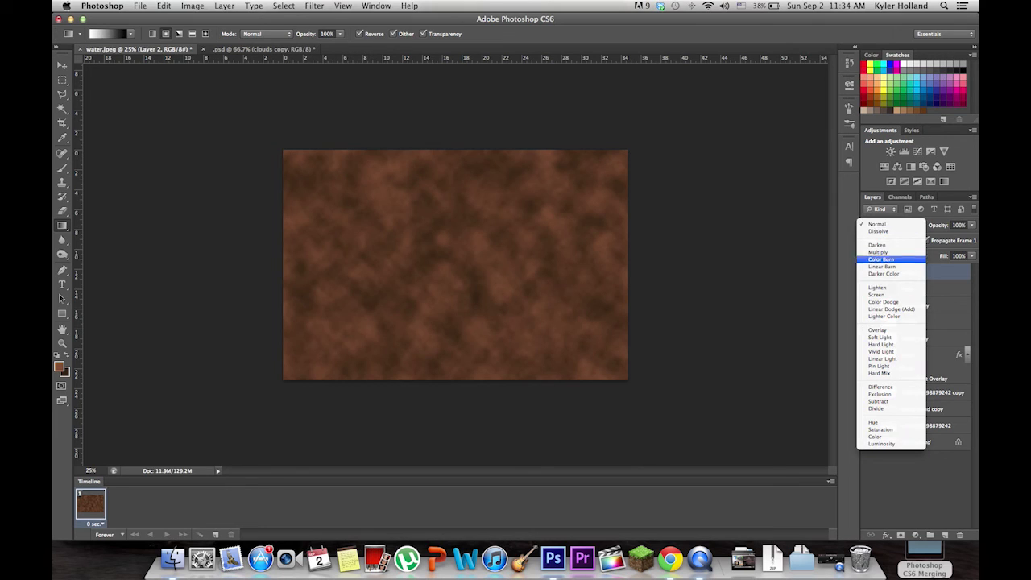
pyautogui.click(880, 331)
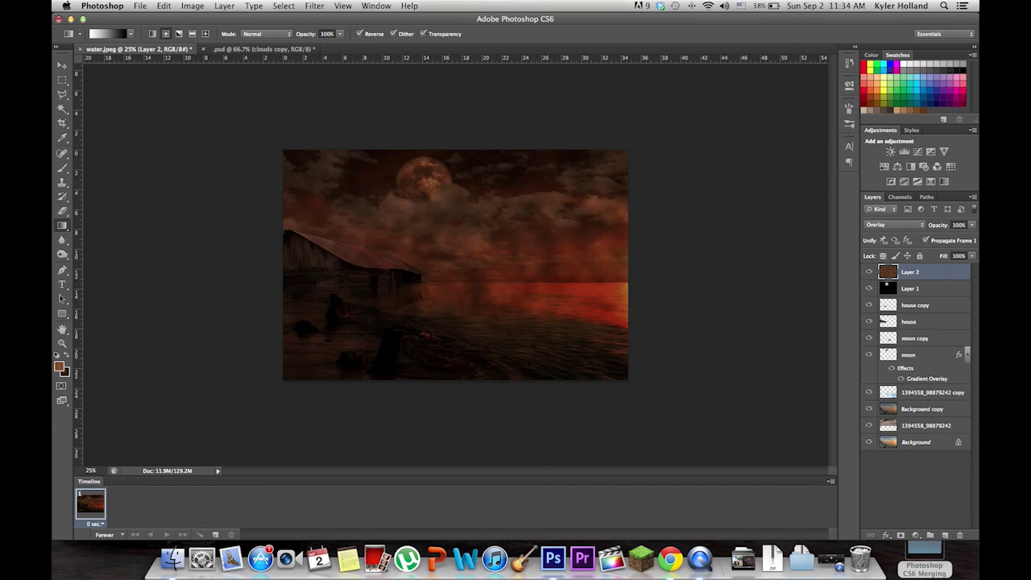
pyautogui.moveTo(940, 225); pyautogui.dragTo(889, 225)
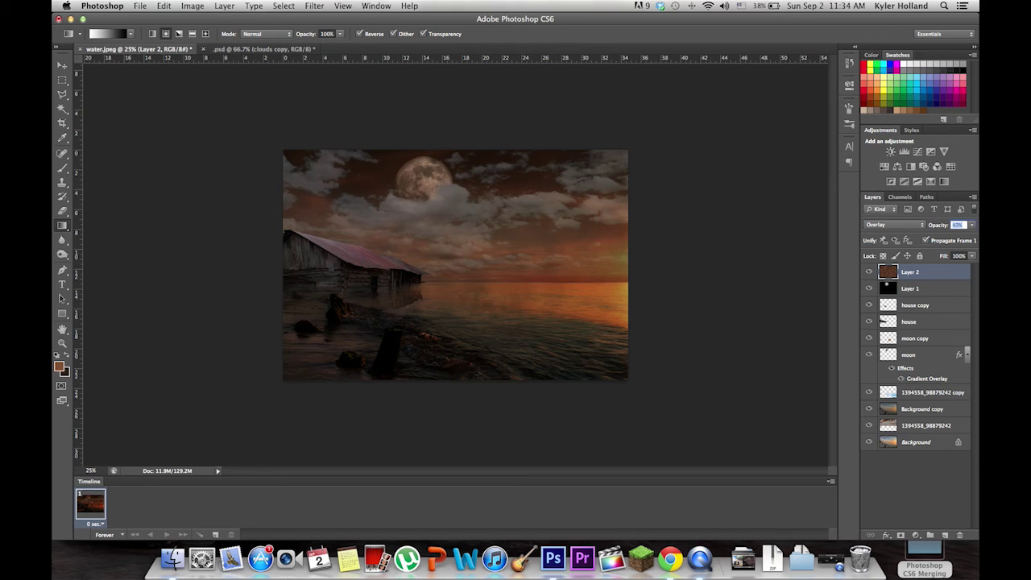
pyautogui.press('Up')
pyautogui.press('Up')
pyautogui.press('Return')
# Set up the Dodge tool for sky layer 1394558_98879242 with a 200 px brush, Midtones range and 24% exposure.
pyautogui.click(926, 426)
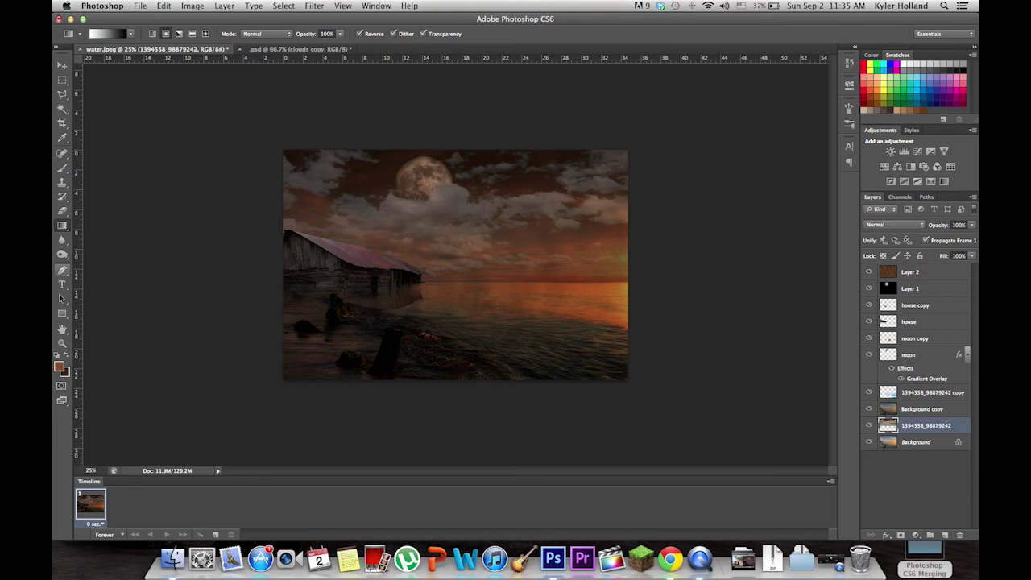
pyautogui.click(62, 254)
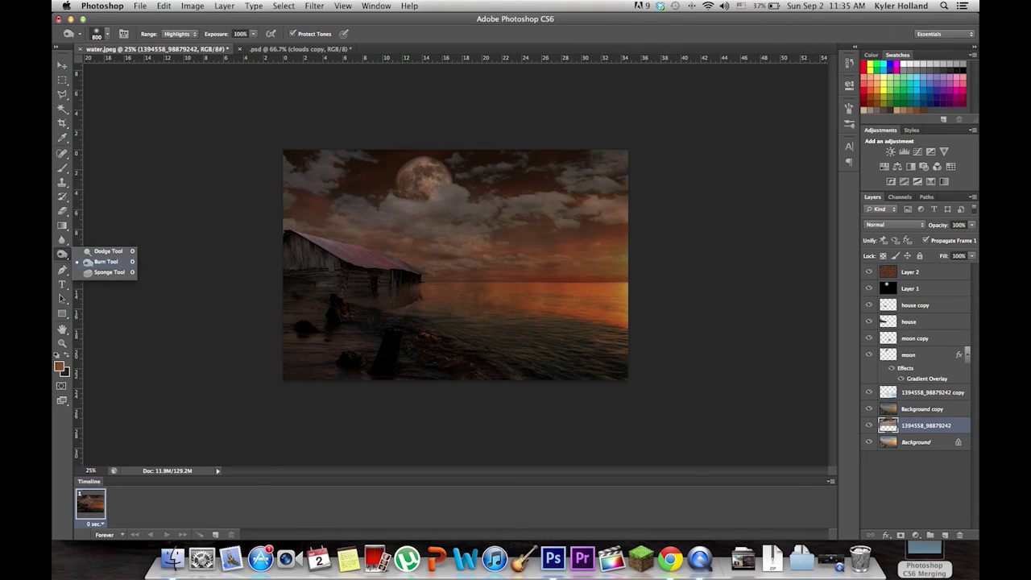
pyautogui.click(105, 251)
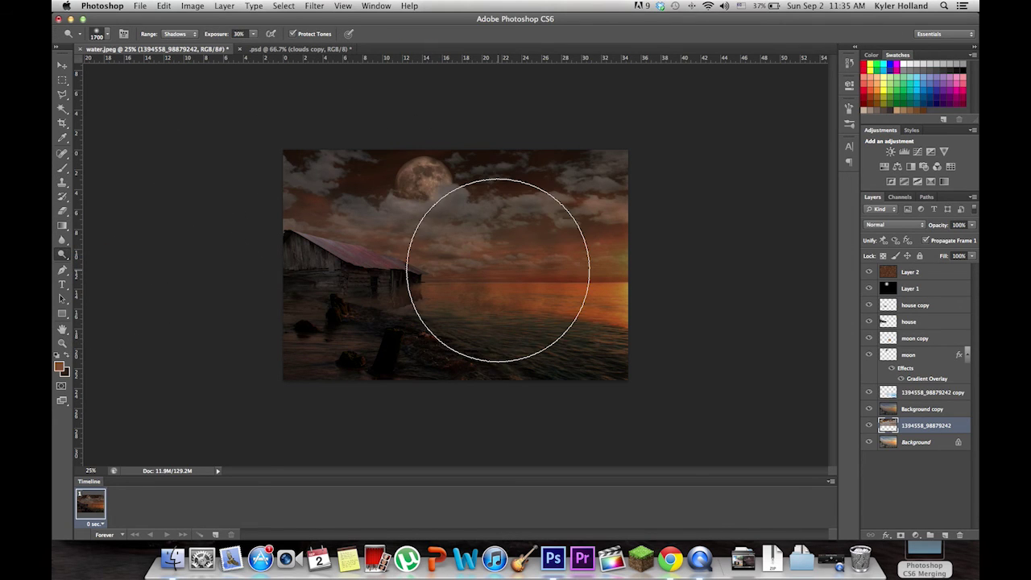
pyautogui.press('[')
pyautogui.press('[')
pyautogui.press('[')
pyautogui.press('[')
pyautogui.press('[')
pyautogui.press('[')
pyautogui.press('[')
pyautogui.press('[')
pyautogui.press('[')
pyautogui.press('[')
pyautogui.press('[')
pyautogui.press('[')
pyautogui.press('[')
pyautogui.press('[')
pyautogui.press('[')
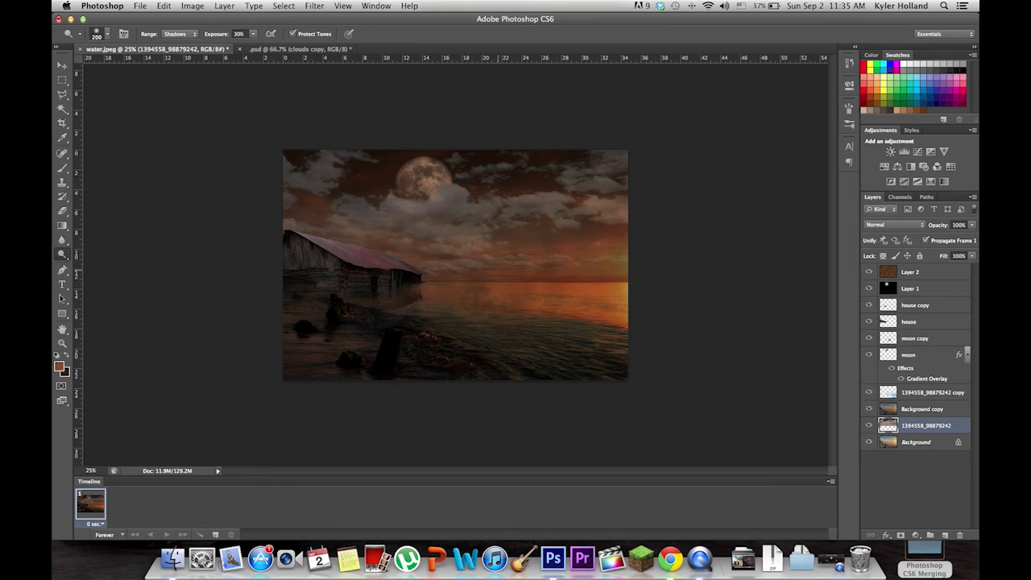
pyautogui.click(174, 34)
pyautogui.click(175, 45)
pyautogui.moveTo(224, 36); pyautogui.dragTo(214, 36)
# Dodge the clouds just below and beside the moon to brighten them as if moonlit.
pyautogui.moveTo(448, 194); pyautogui.dragTo(386, 203)
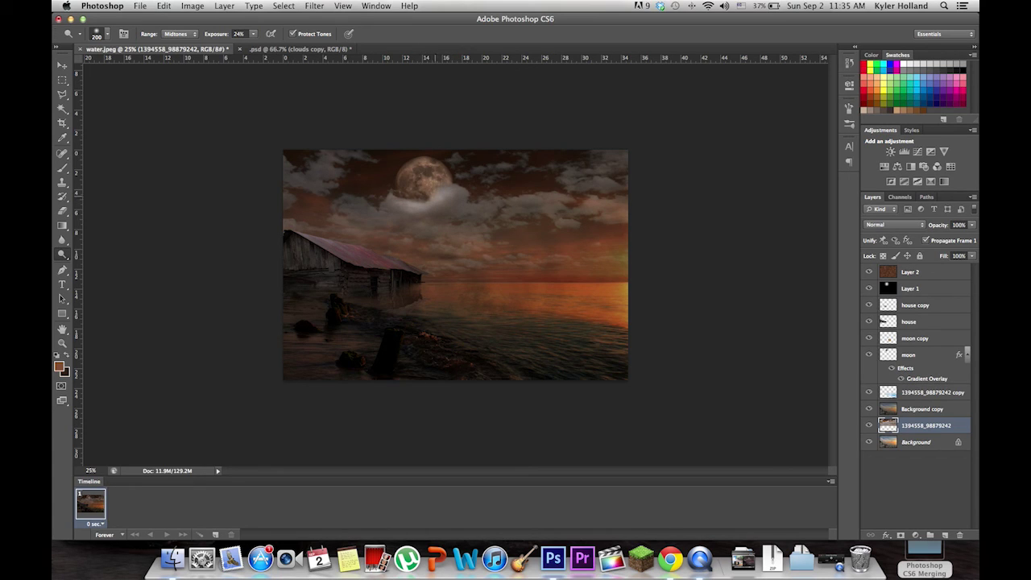
pyautogui.moveTo(445, 202); pyautogui.dragTo(424, 209)
pyautogui.moveTo(460, 207); pyautogui.dragTo(439, 203)
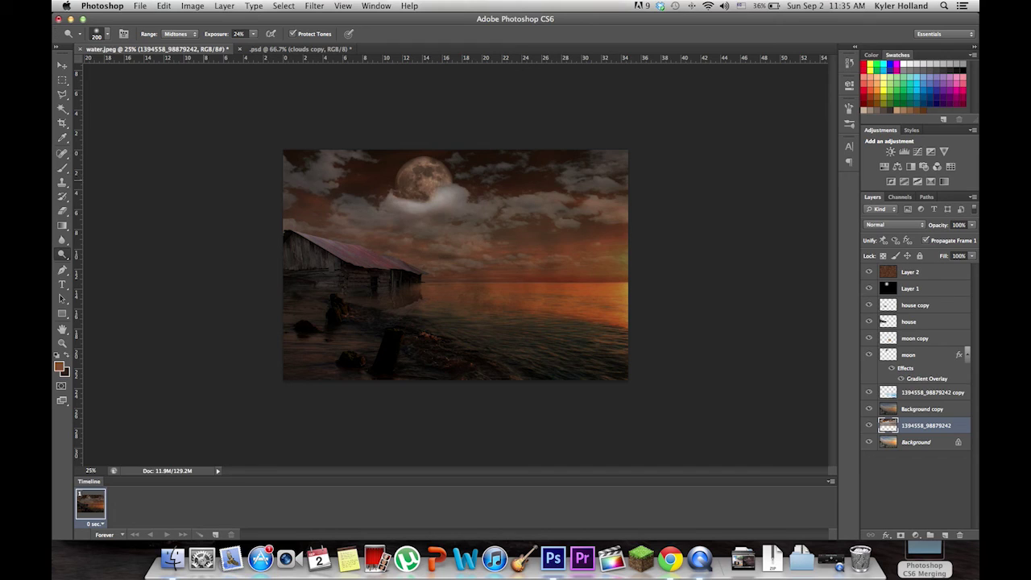
pyautogui.moveTo(465, 221)
pyautogui.mouseDown()
pyautogui.moveTo(395, 223)
pyautogui.moveTo(479, 193)
pyautogui.mouseUp()
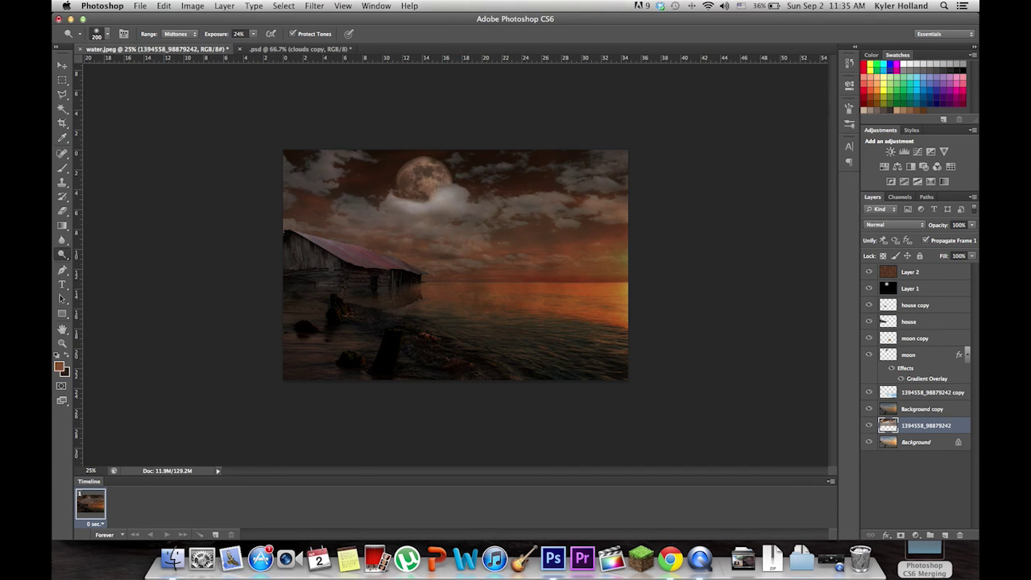
# Place scratch.jpeg from the Photoshop CS6 Merging folder as the top layer, rotated to landscape and enlarged to cover the canvas.
pyautogui.click(916, 483)
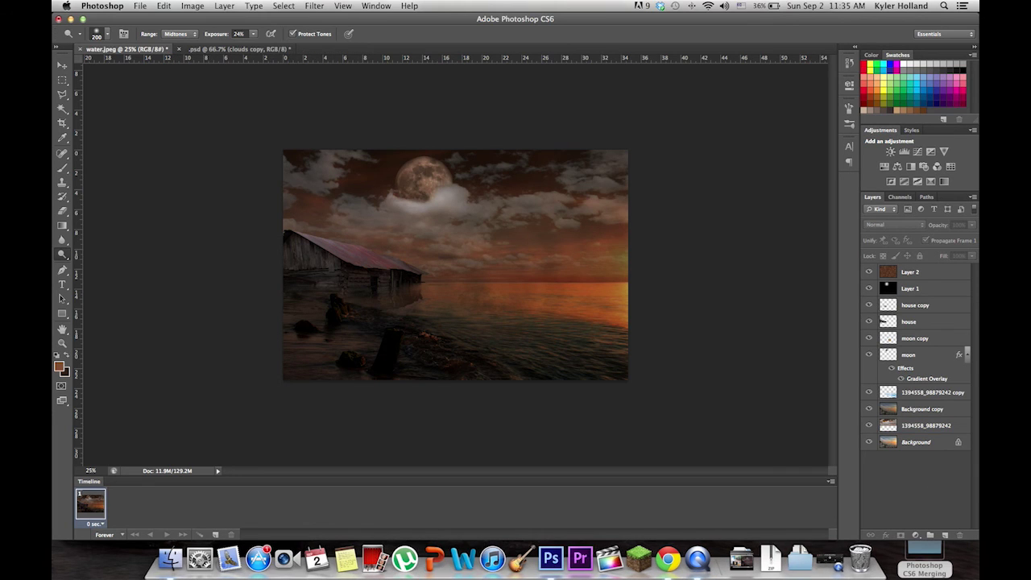
pyautogui.doubleClick(919, 554)
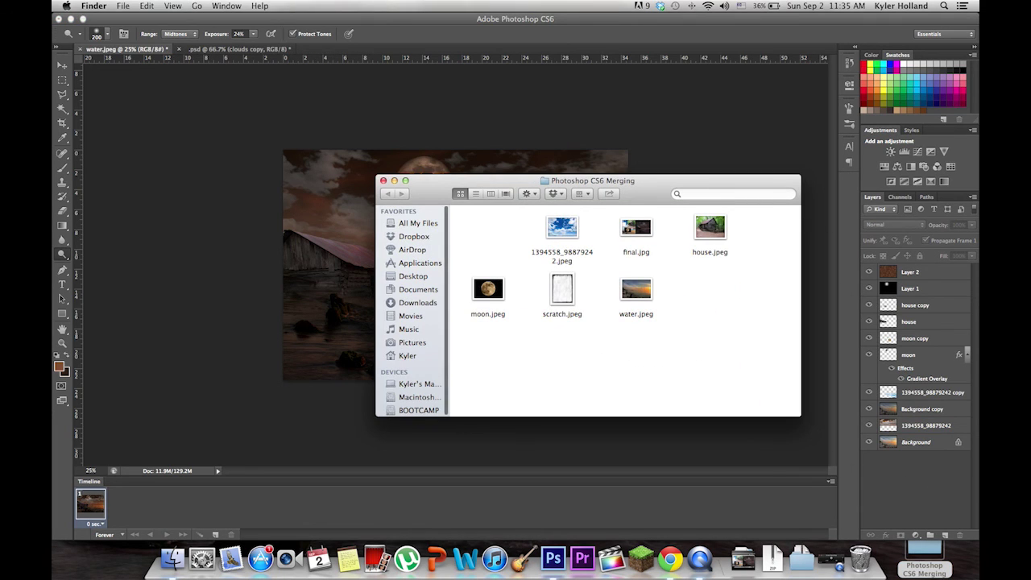
pyautogui.moveTo(562, 288); pyautogui.dragTo(495, 161)
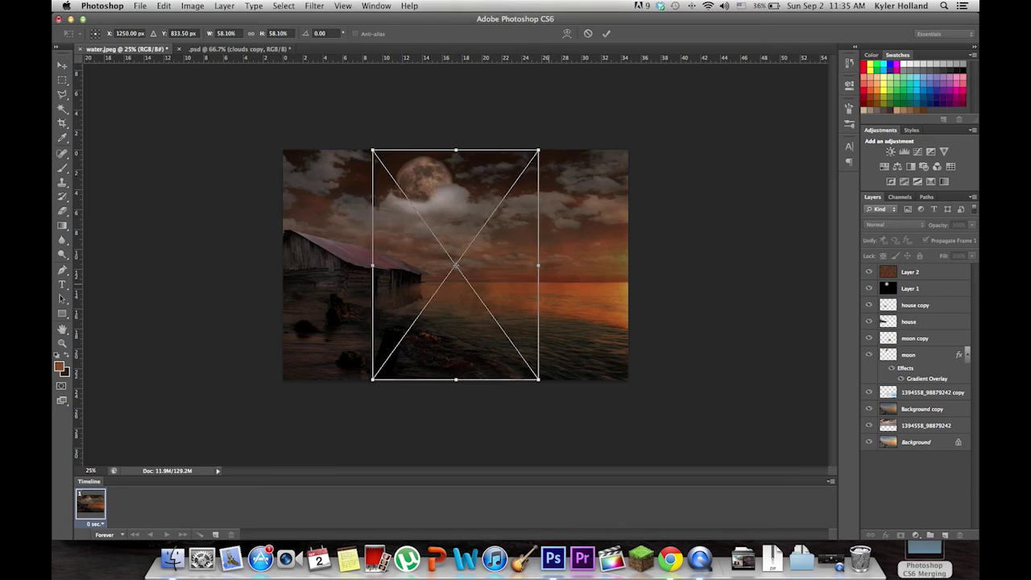
pyautogui.moveTo(600, 289); pyautogui.dragTo(691, 95)
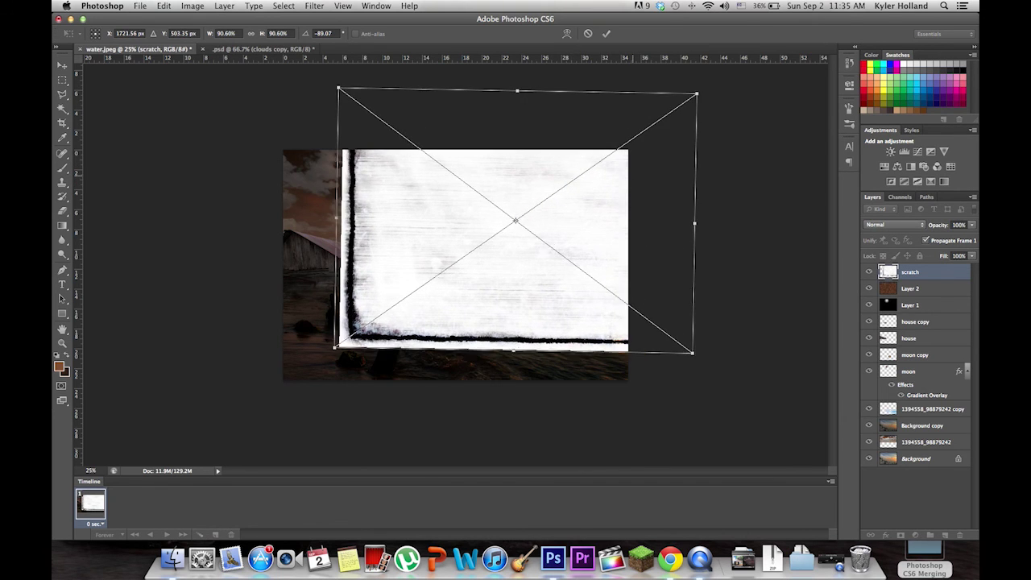
pyautogui.moveTo(635, 141); pyautogui.dragTo(580, 187)
pyautogui.press('o')
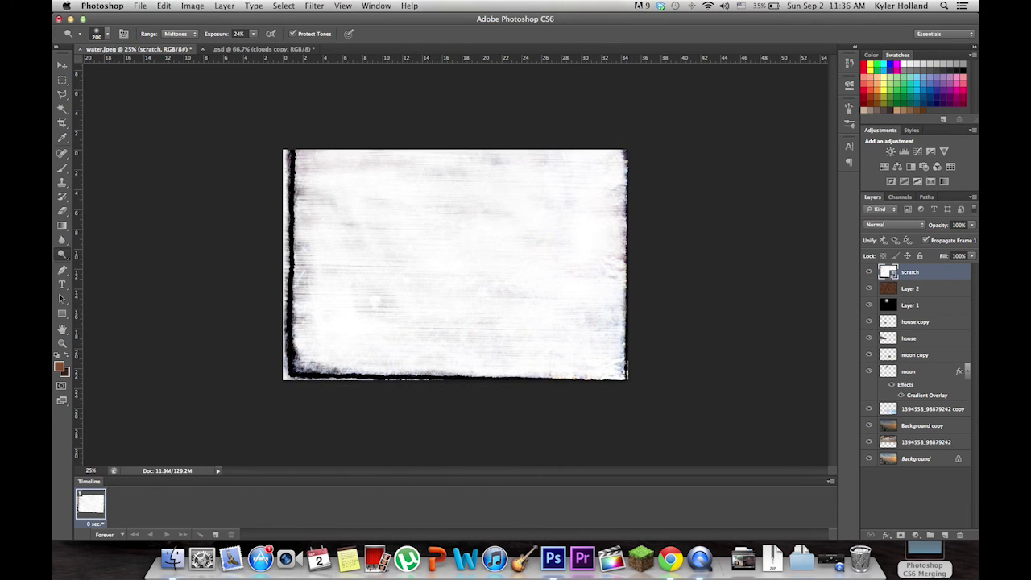
# Set the scratch layer's blend mode to Multiply and its opacity to 91%, and rasterize the layer.
pyautogui.click(907, 226)
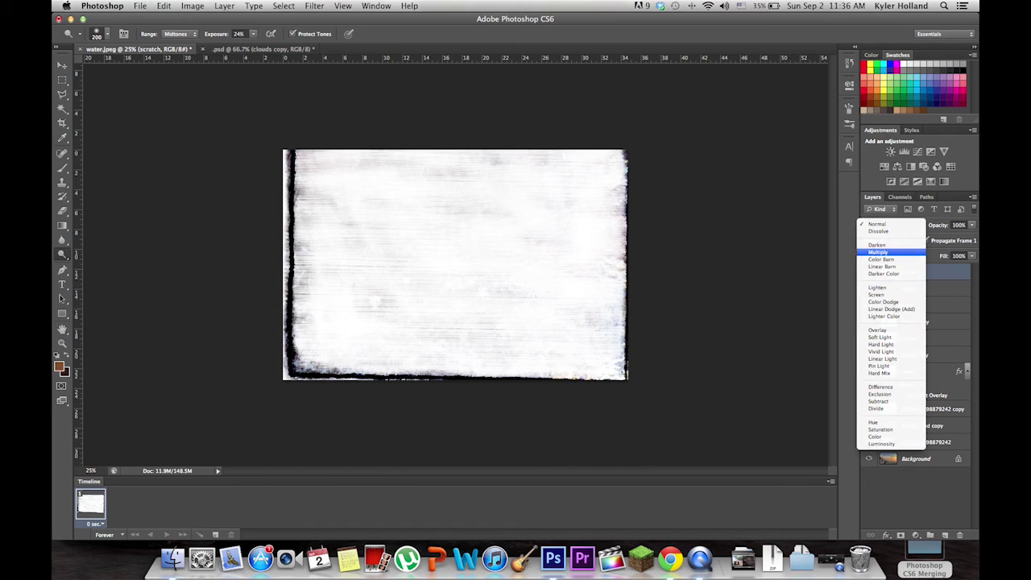
pyautogui.click(878, 252)
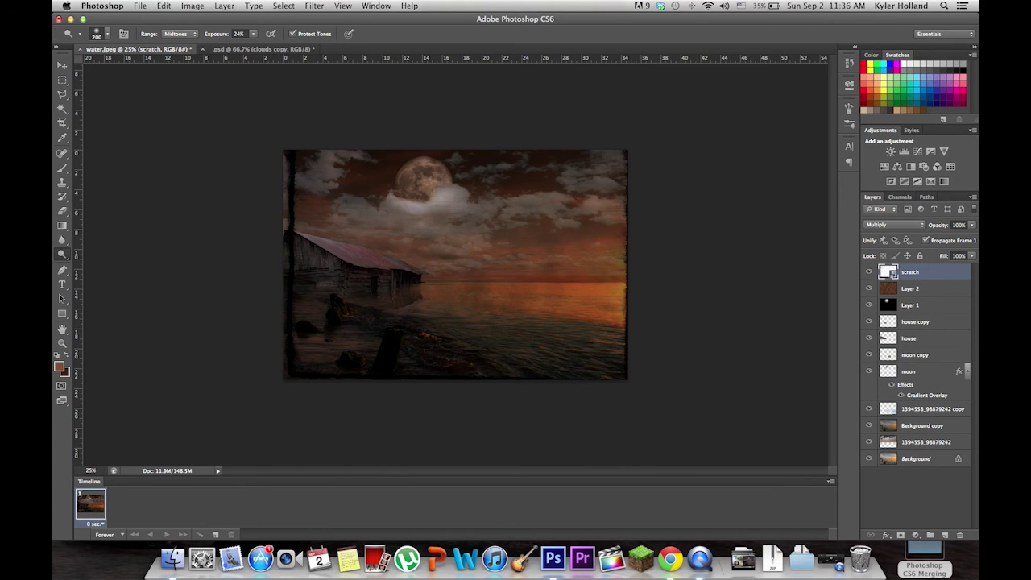
pyautogui.moveTo(938, 225); pyautogui.dragTo(932, 225)
pyautogui.press('Return')
pyautogui.click(606, 203)
pyautogui.click(605, 203)
# Switch to the Photoshop CS6 Merging folder in Finder and preview final.jpg as a reference for the finished composite.
pyautogui.click(925, 556)
pyautogui.click(635, 228)
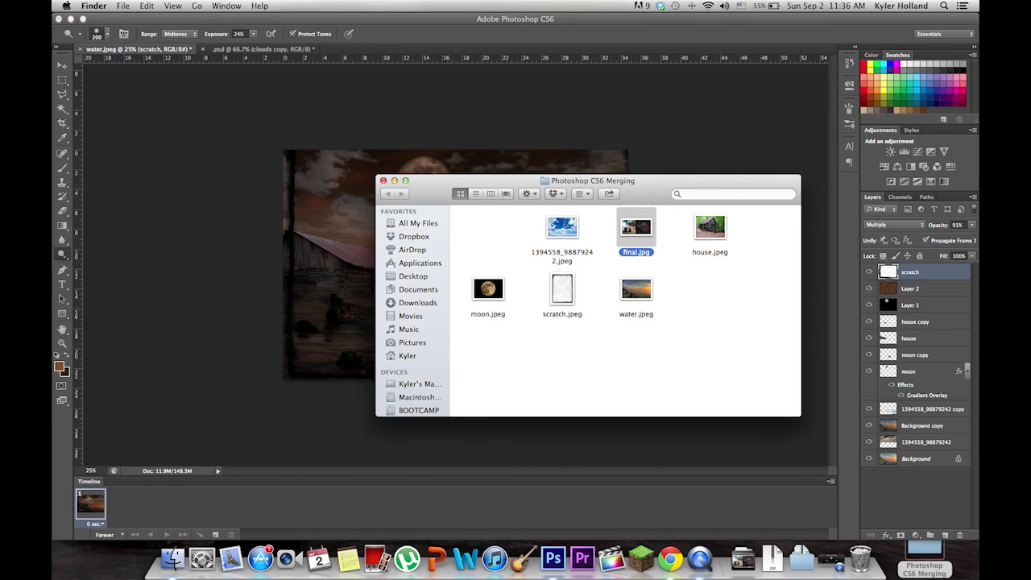
pyautogui.press('space')
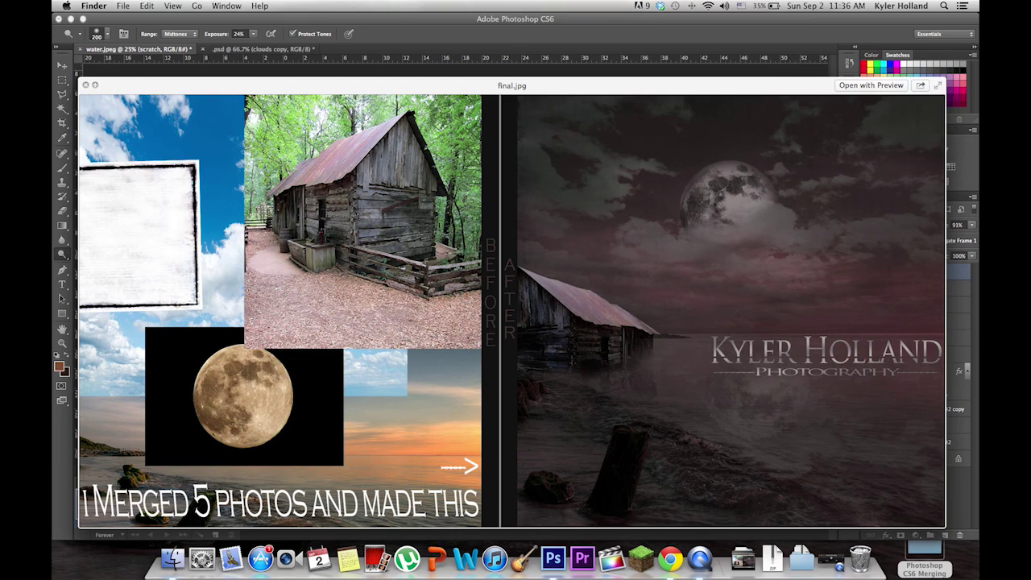